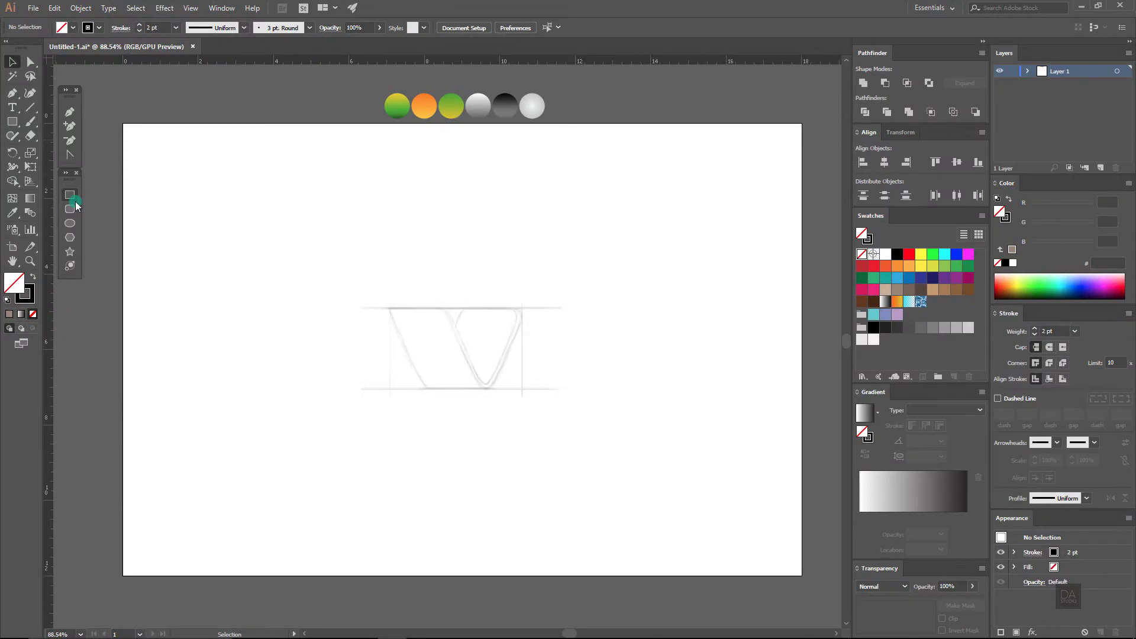
Step: Pick the Rectangle tool and zoom in so the V sketch fills the window
click(76, 205)
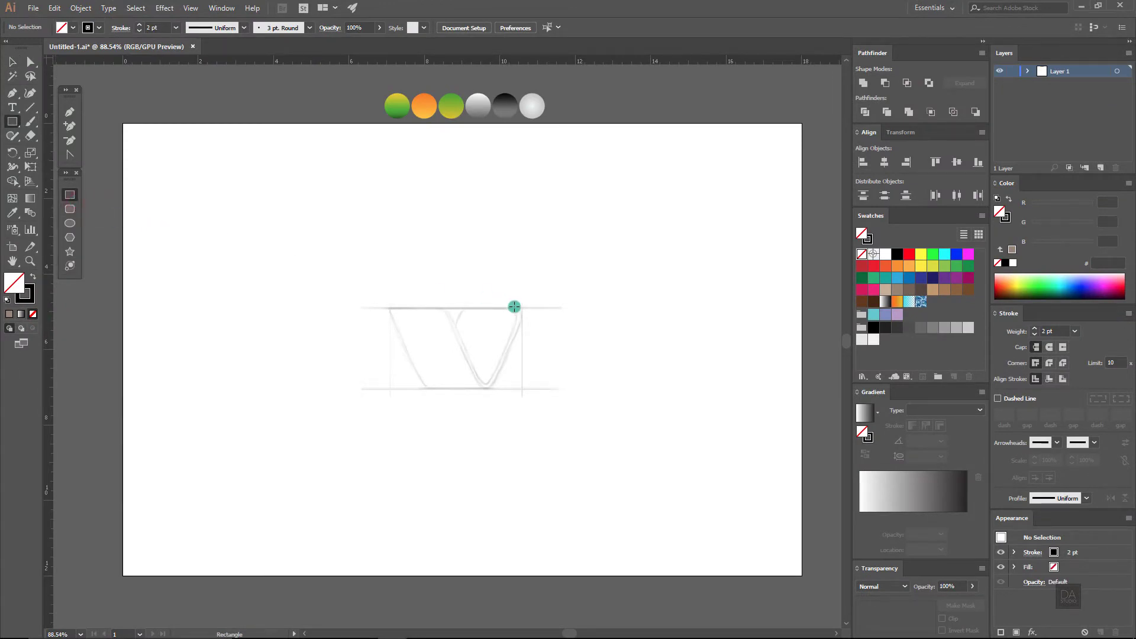
drag(464, 346, 640, 378)
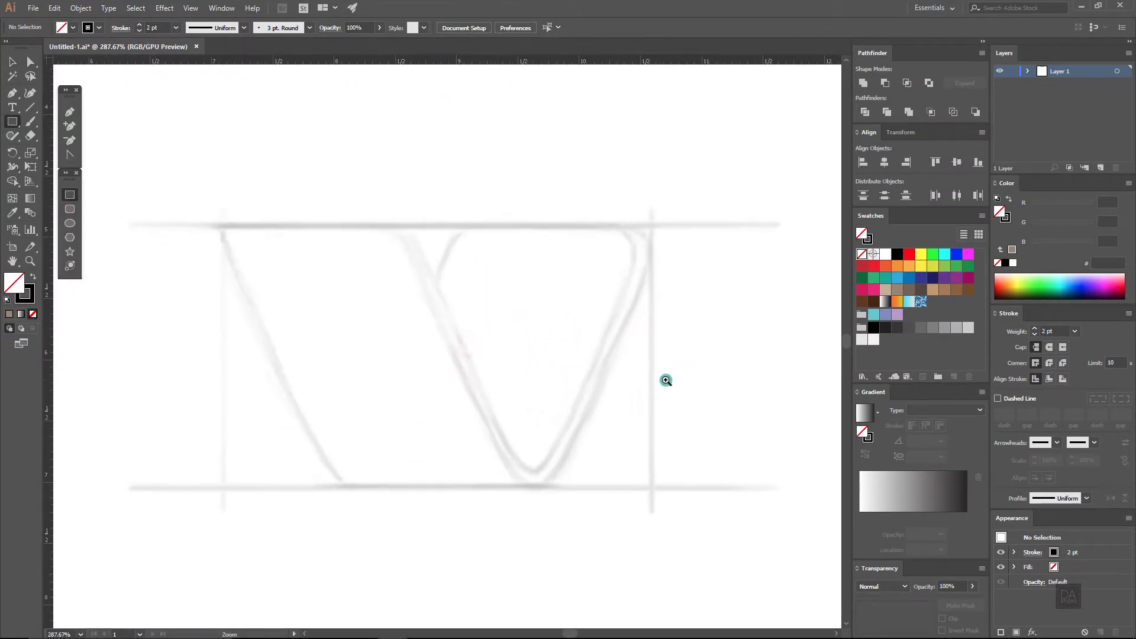
drag(474, 398, 459, 383)
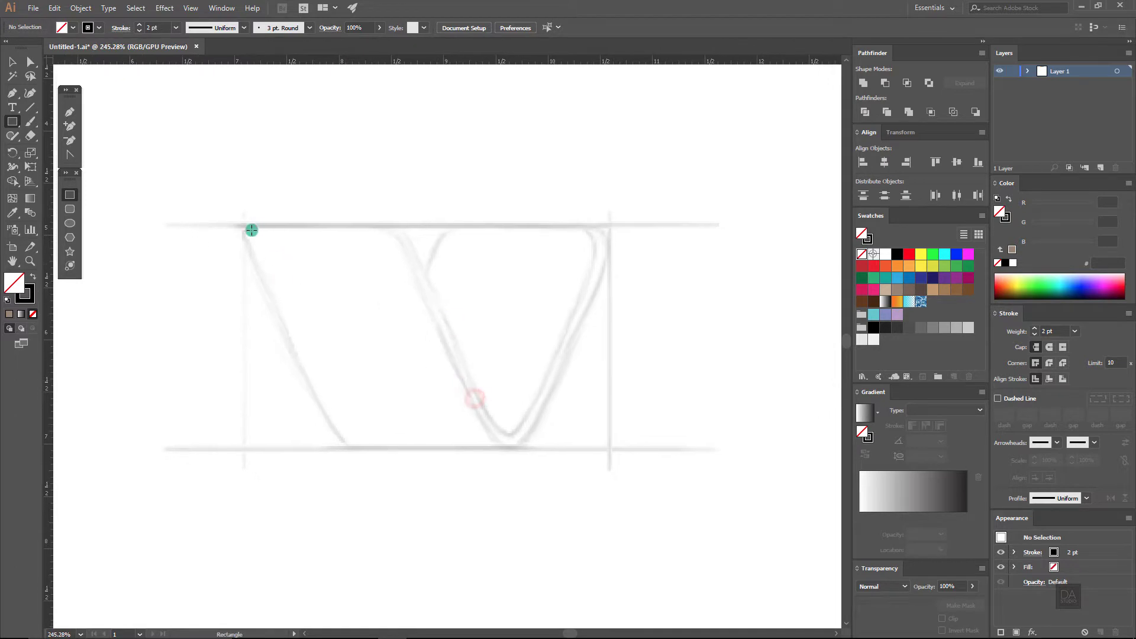
Step: Draw a rectangle over the V's left arm, its bottom aligned to the bottom guide
mouse_move(242, 225)
mouse_down()
mouse_move(426, 447)
mouse_move(404, 455)
mouse_up()
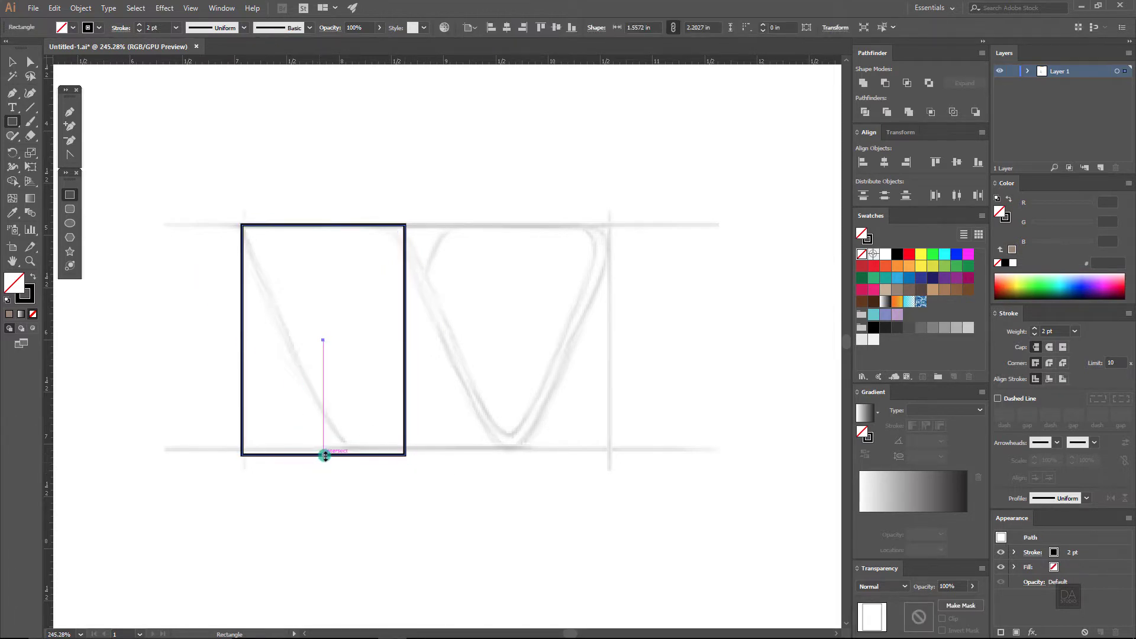
drag(325, 456, 323, 448)
scroll(381, 398, up, 1)
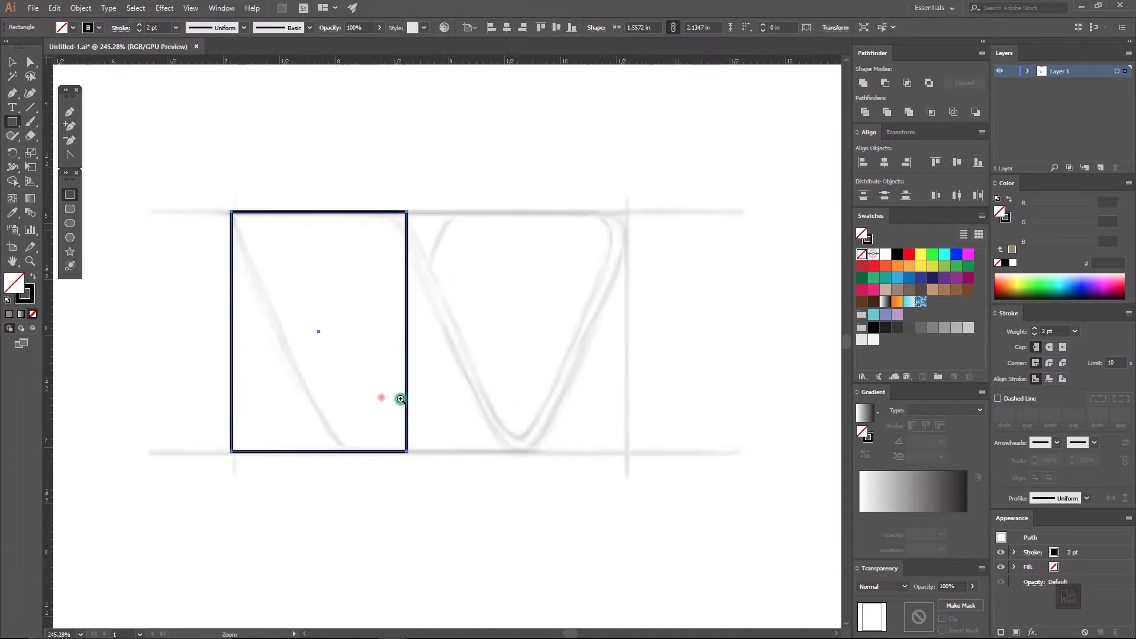
scroll(381, 398, up, 2)
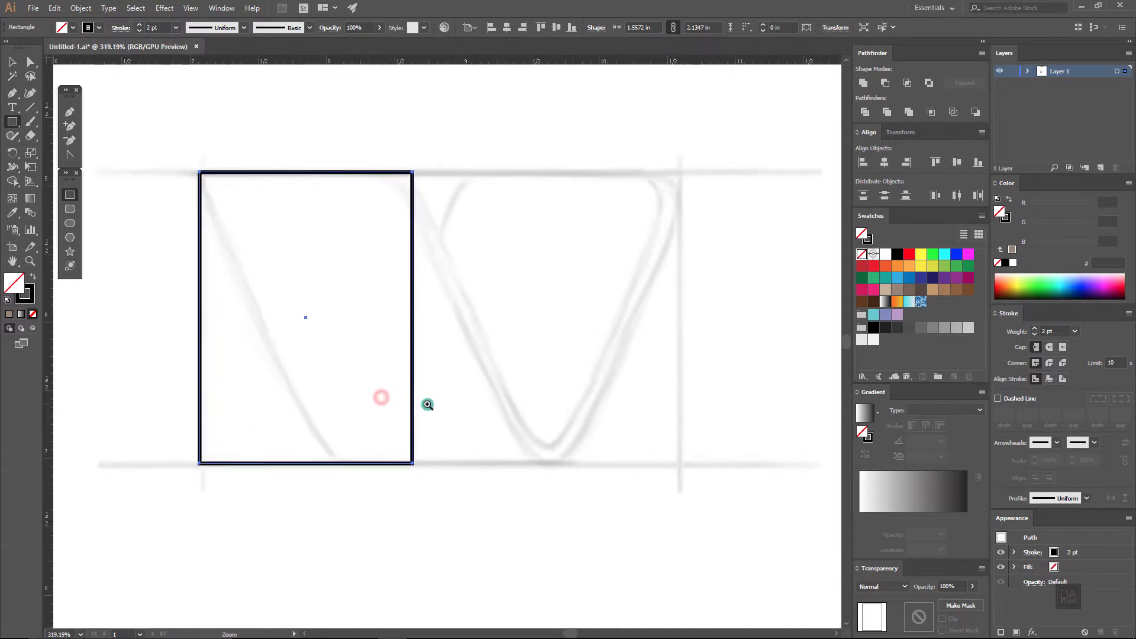
Step: Shear the rectangle's bottom edge right with Free Transform to match the arm's slant
click(34, 170)
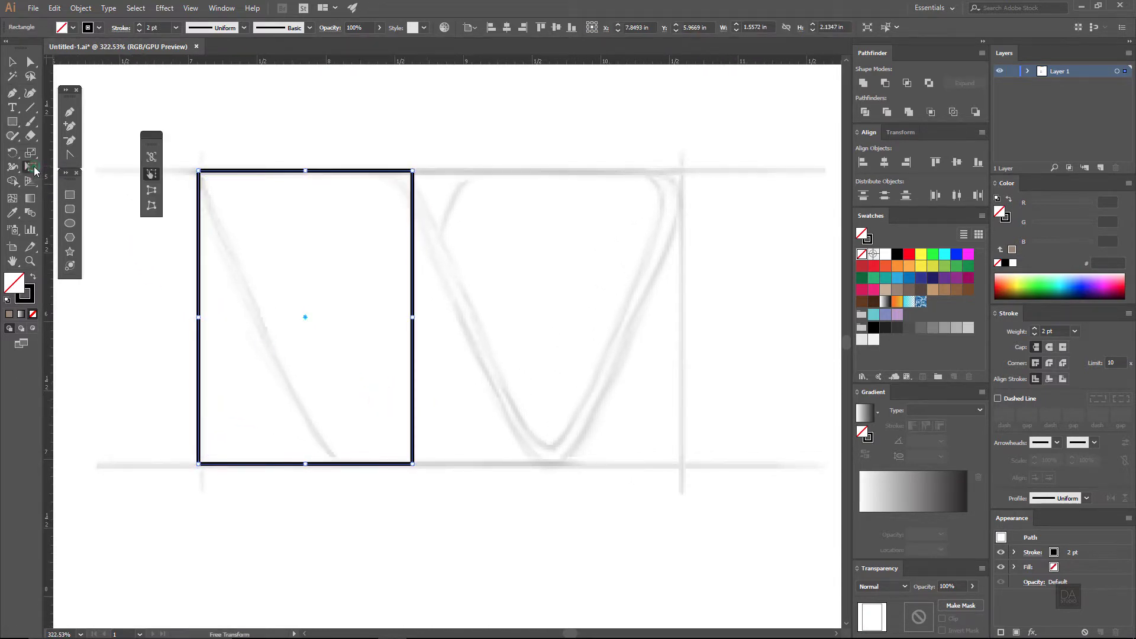
click(156, 174)
mouse_move(307, 464)
mouse_down()
mouse_move(447, 462)
mouse_move(433, 462)
mouse_up()
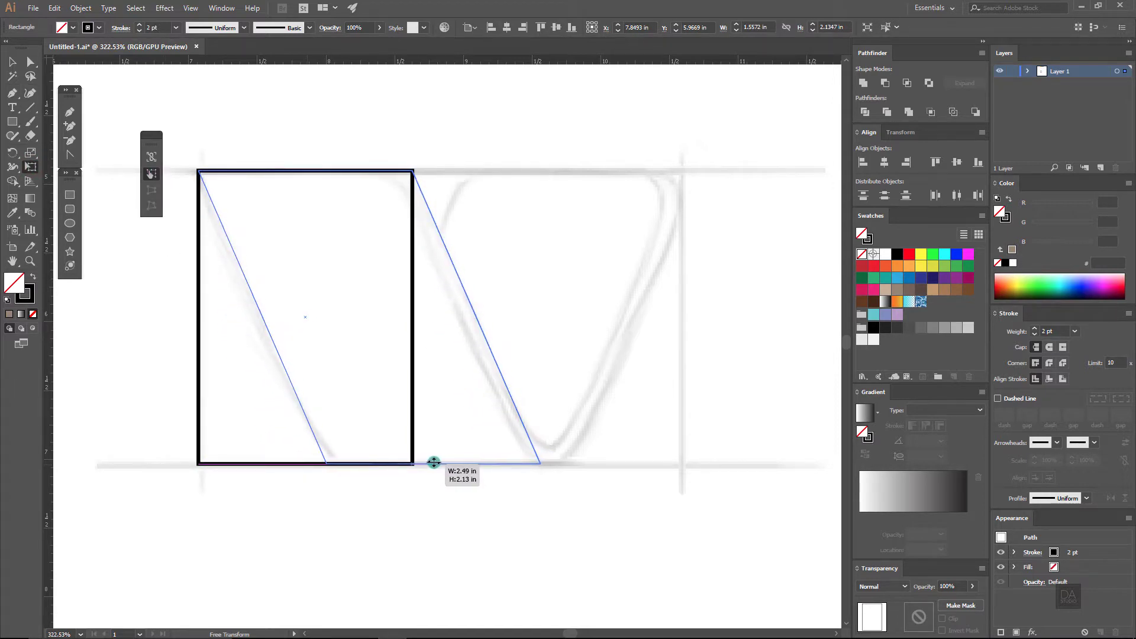
drag(433, 462, 432, 463)
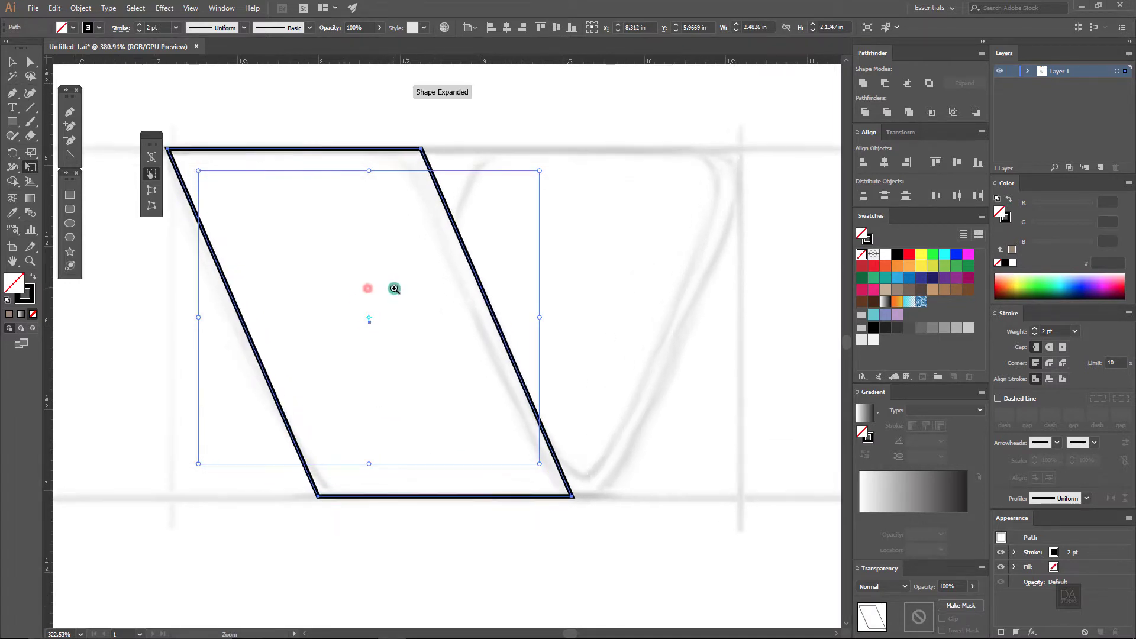
scroll(367, 288, up, 1)
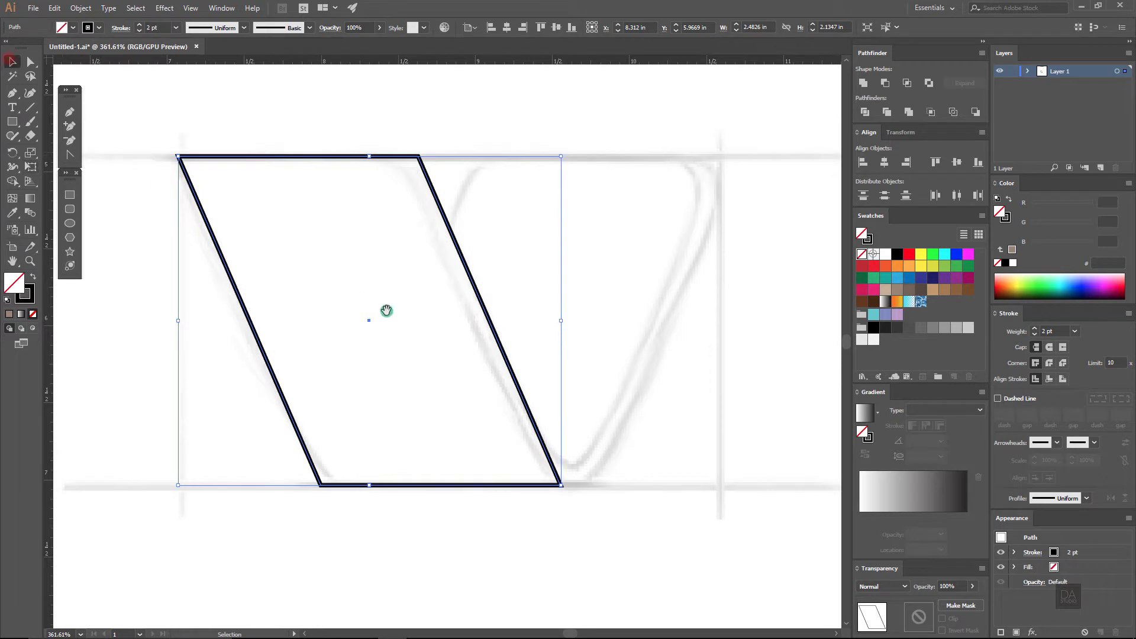
Step: Round the parallelogram's top-right corner with the Direct Selection live-corner widget
drag(386, 309, 413, 311)
click(29, 64)
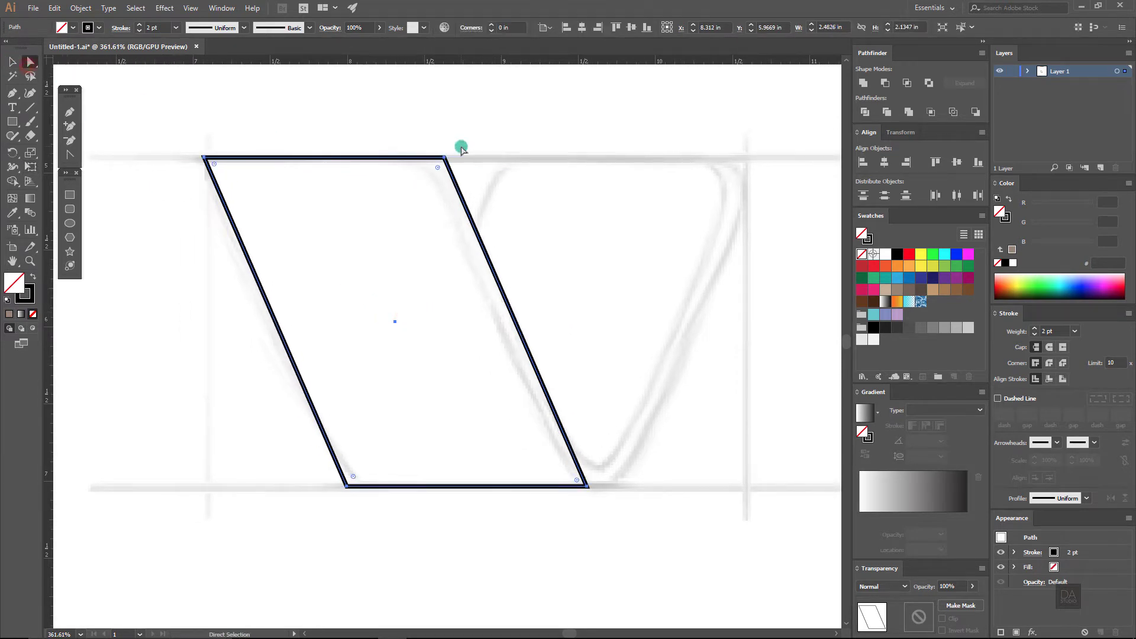
click(461, 149)
click(439, 168)
drag(436, 170, 414, 220)
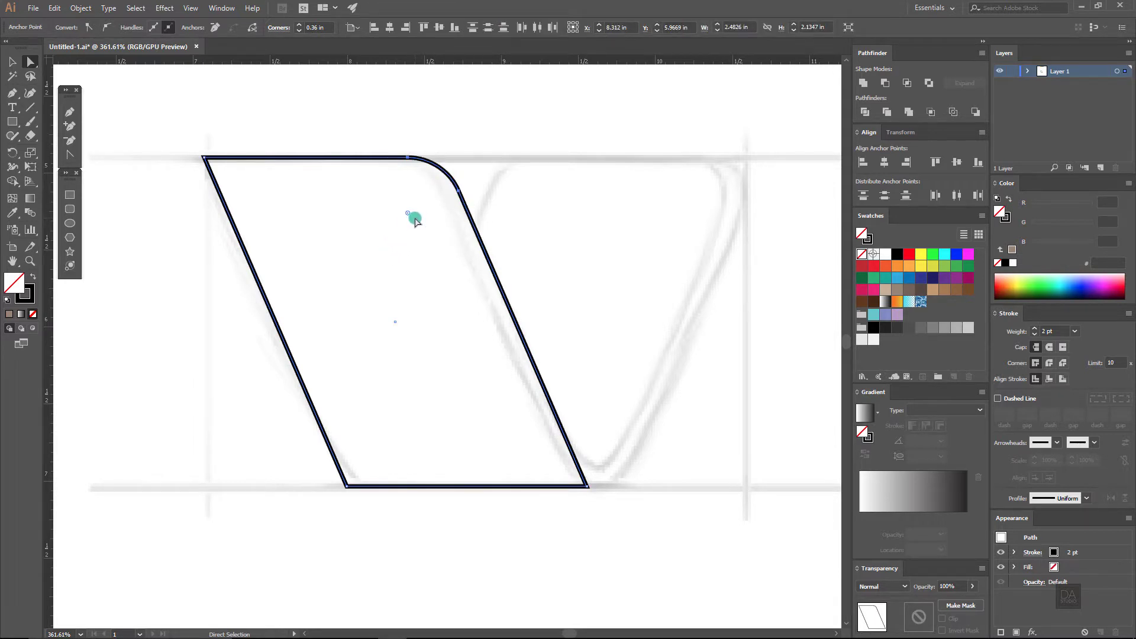
Step: Give the bottom-left corner a larger rounding
click(346, 485)
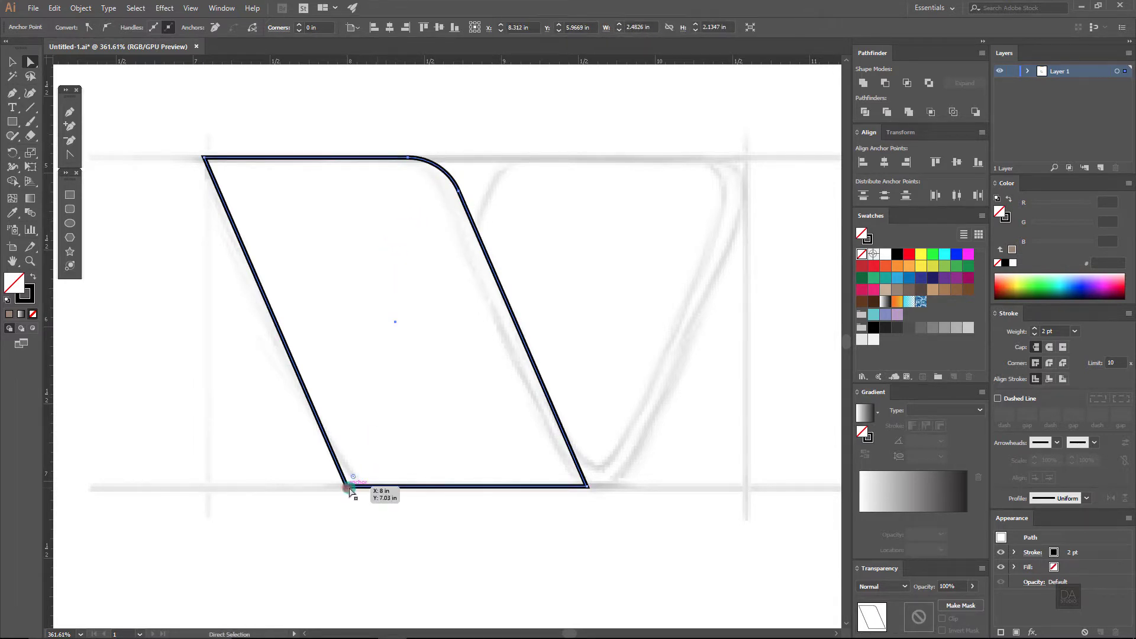
mouse_move(353, 475)
mouse_down()
mouse_move(409, 445)
mouse_move(411, 399)
mouse_move(393, 401)
mouse_up()
click(364, 528)
click(364, 483)
click(369, 540)
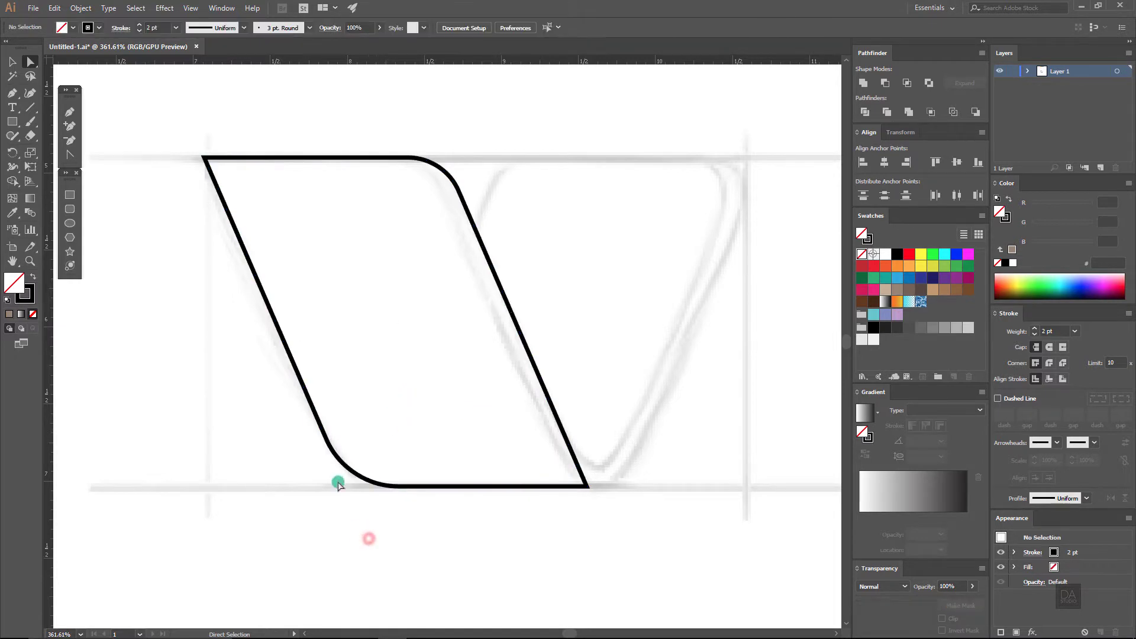
Step: Slightly soften the top-left corner
click(202, 157)
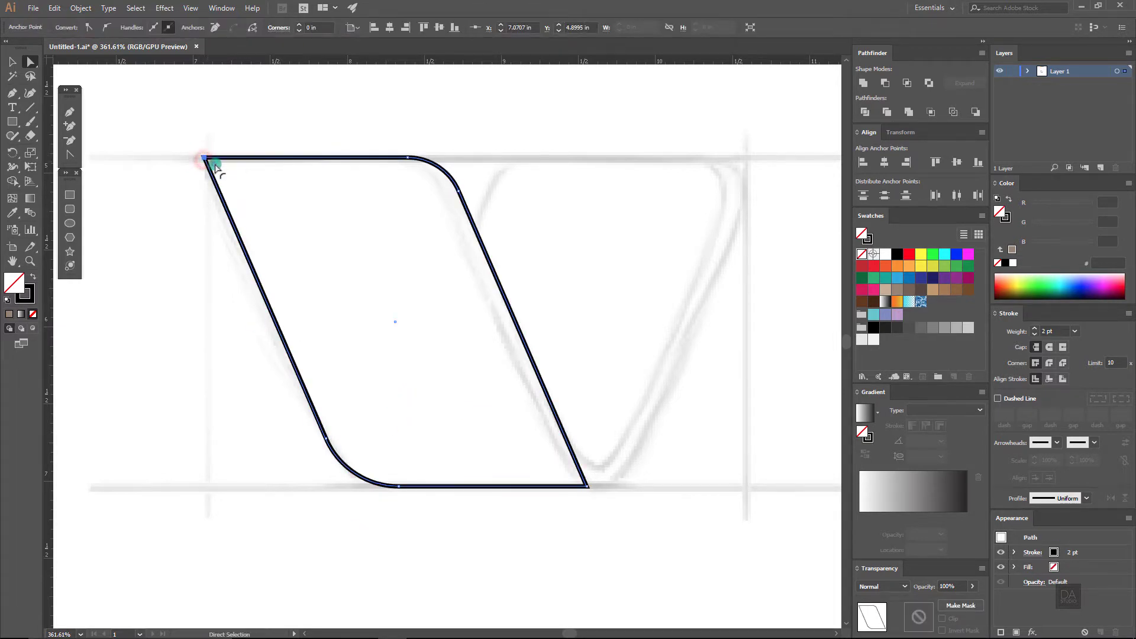
drag(214, 164, 219, 170)
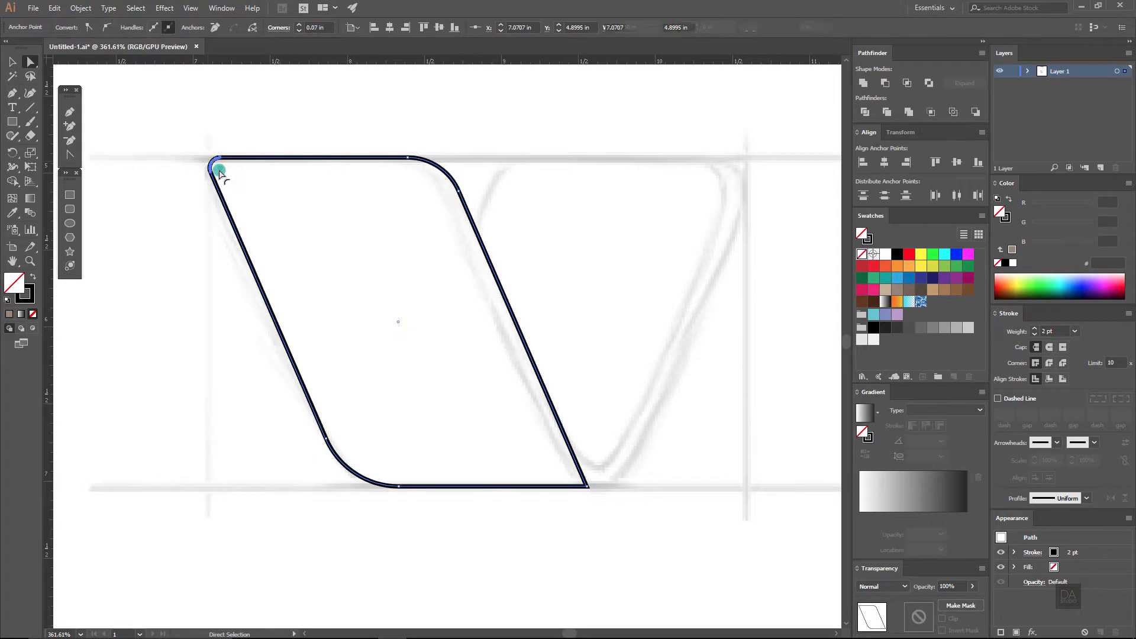
click(295, 205)
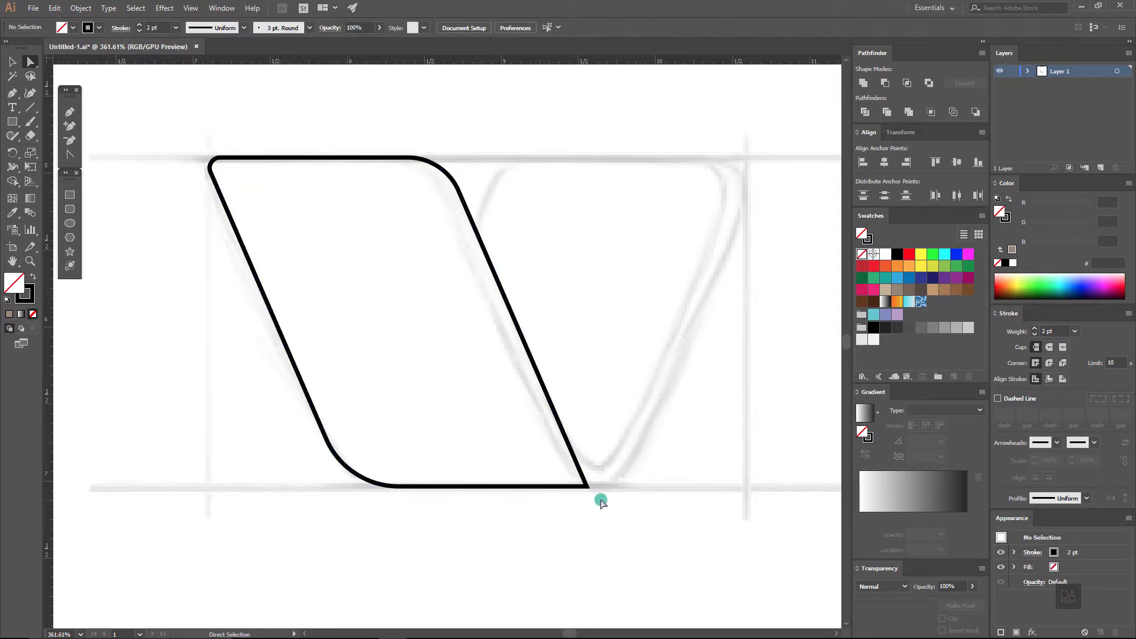
drag(625, 494, 501, 499)
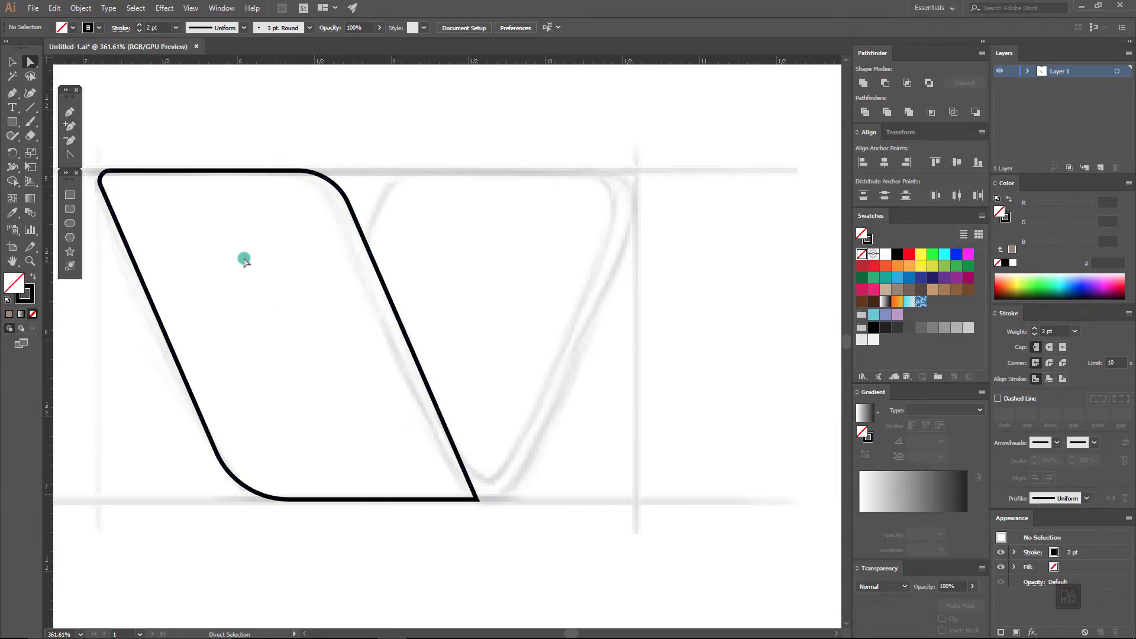
Step: Alt-drag a copy of the rounded parallelogram 0.13 in to the left
click(9, 62)
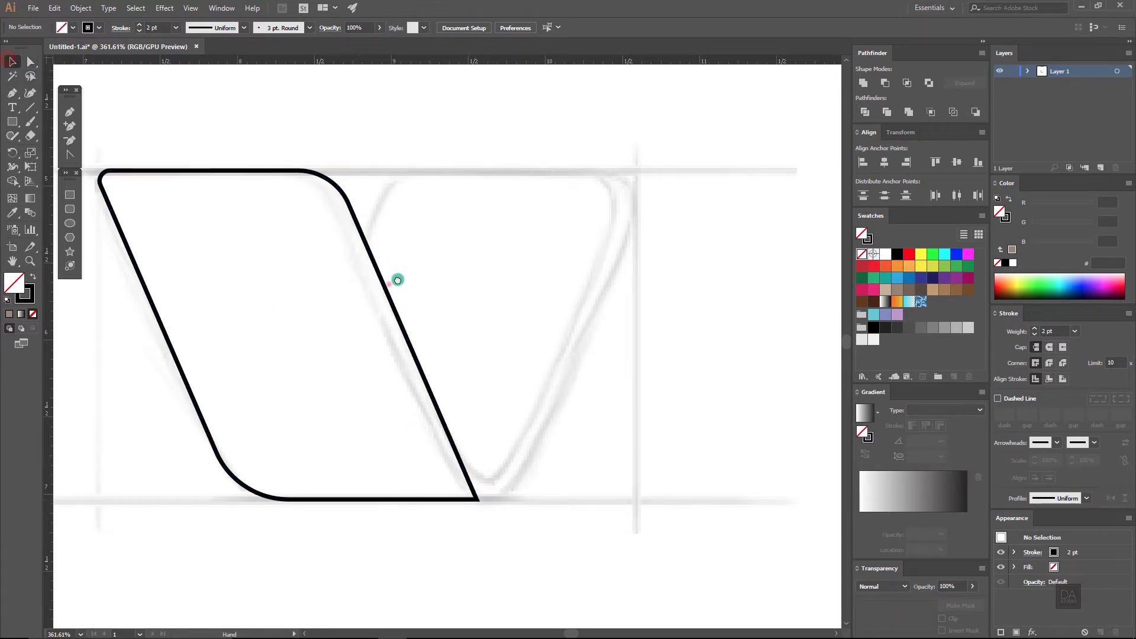
mouse_move(397, 280)
mouse_down()
mouse_move(442, 269)
mouse_move(414, 281)
mouse_up()
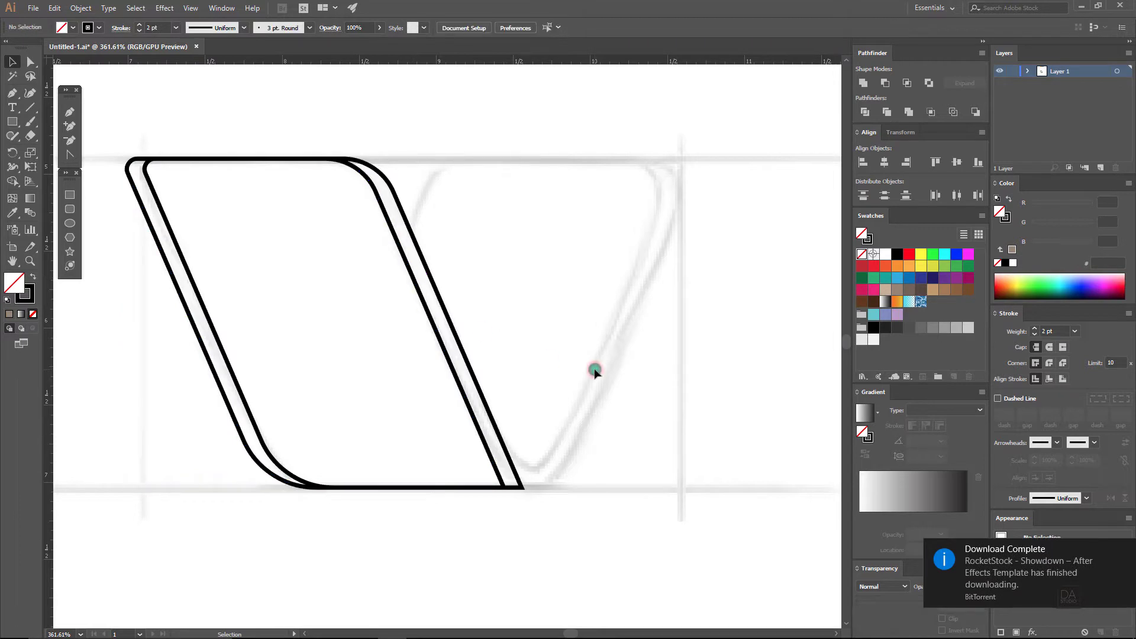
key(ctrl+z)
drag(472, 371, 452, 376)
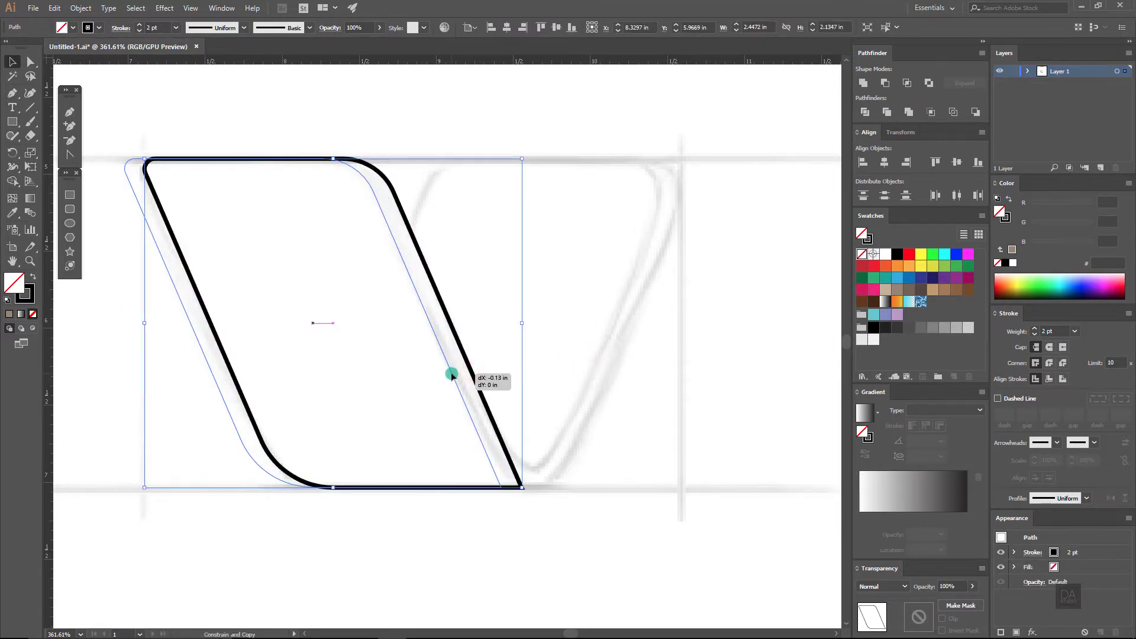
drag(452, 376, 451, 375)
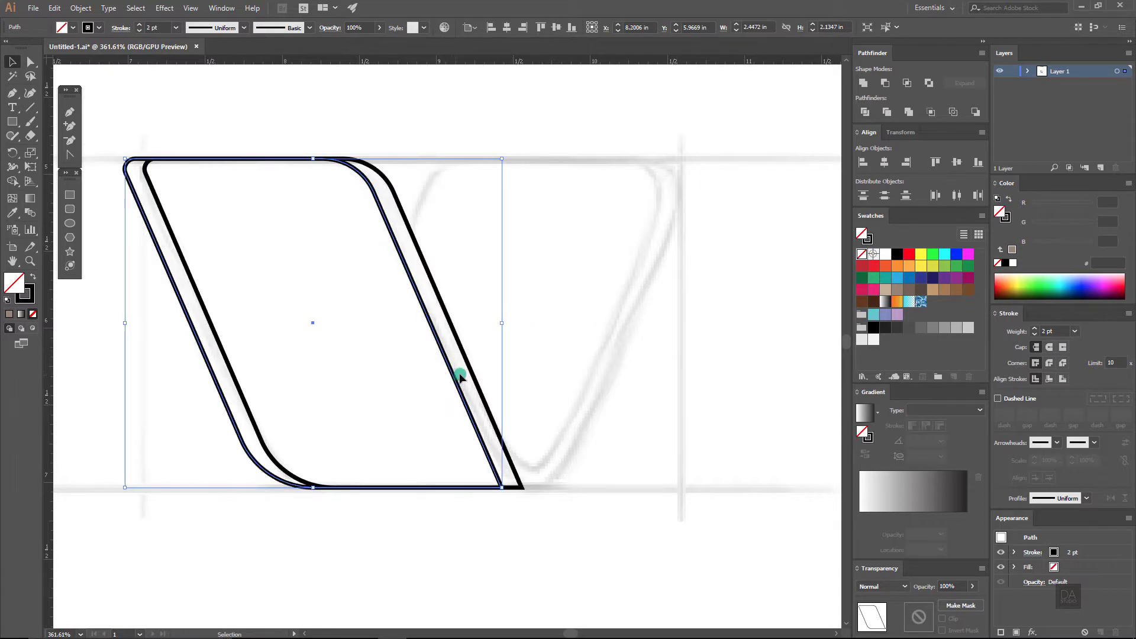
click(577, 367)
key(ctrl+space)
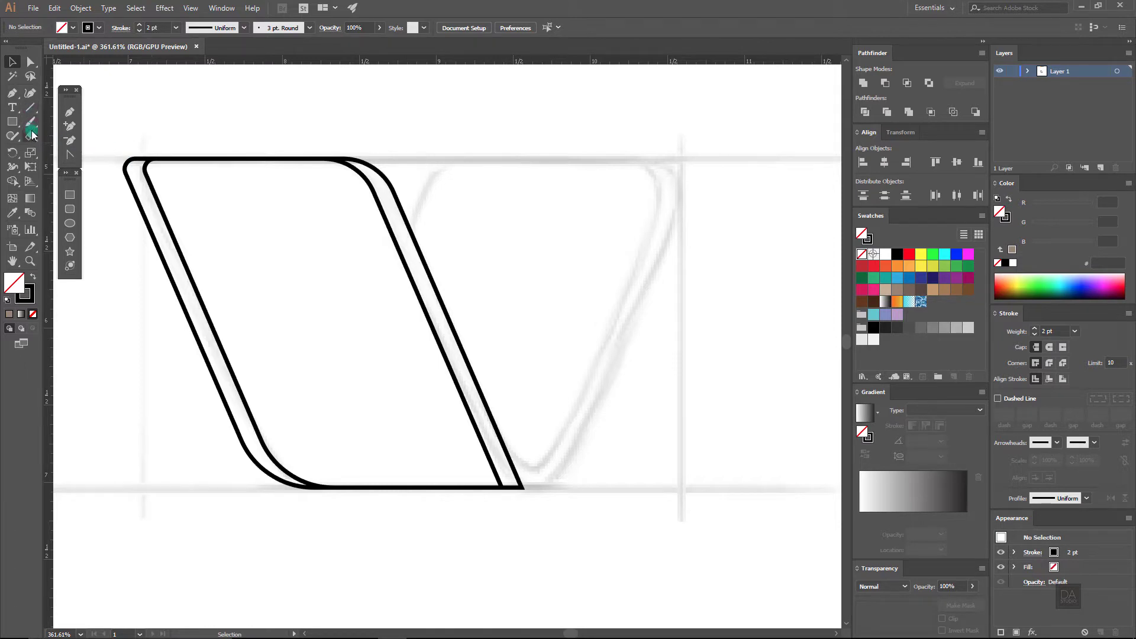
Step: Cut the left outline with Scissors at its top edge and bottom-right intersection
drag(31, 138, 59, 145)
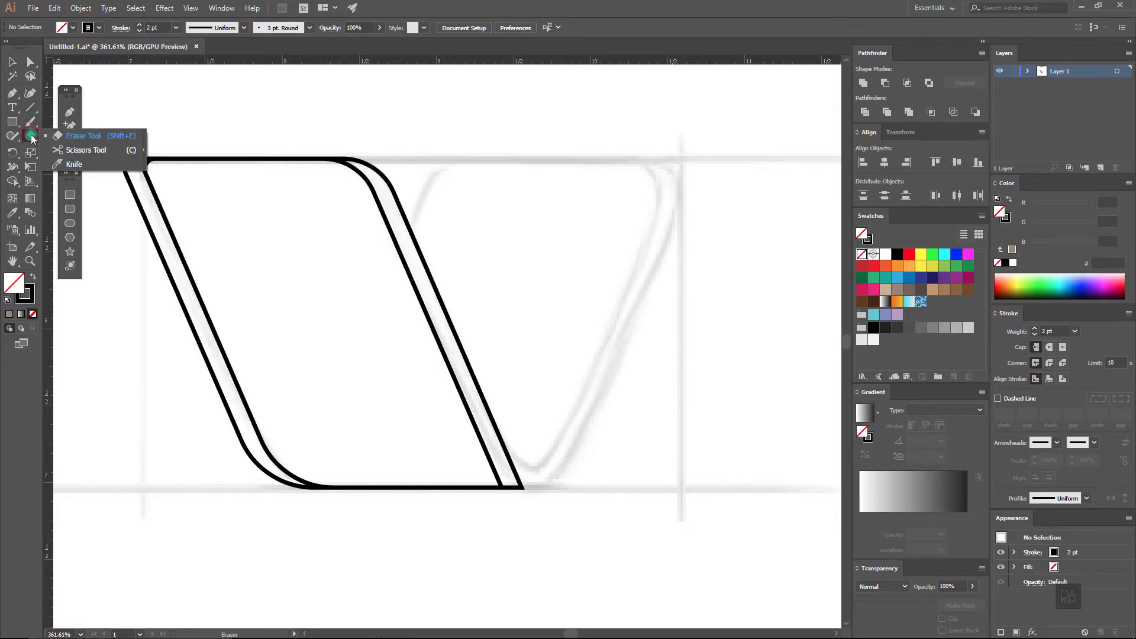
drag(294, 180, 450, 175)
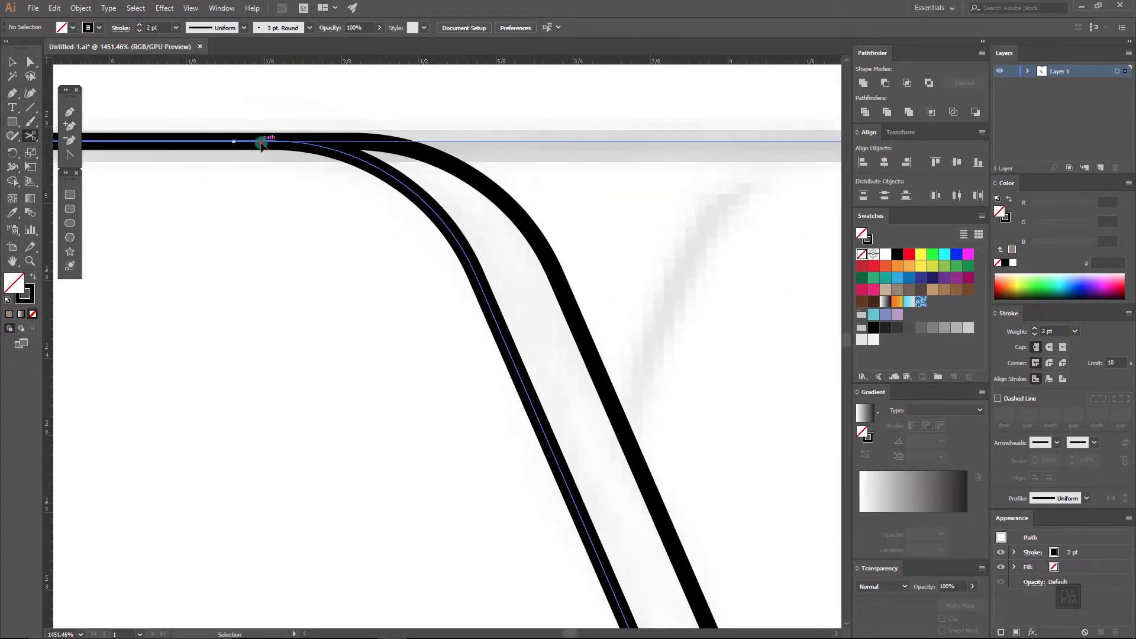
click(247, 141)
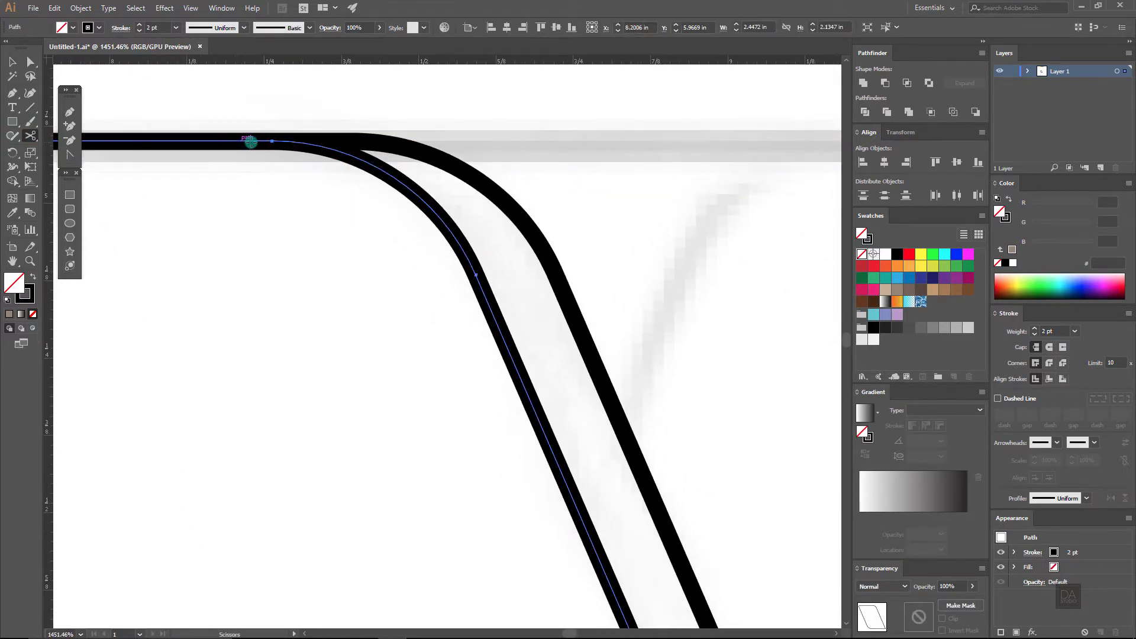
click(272, 141)
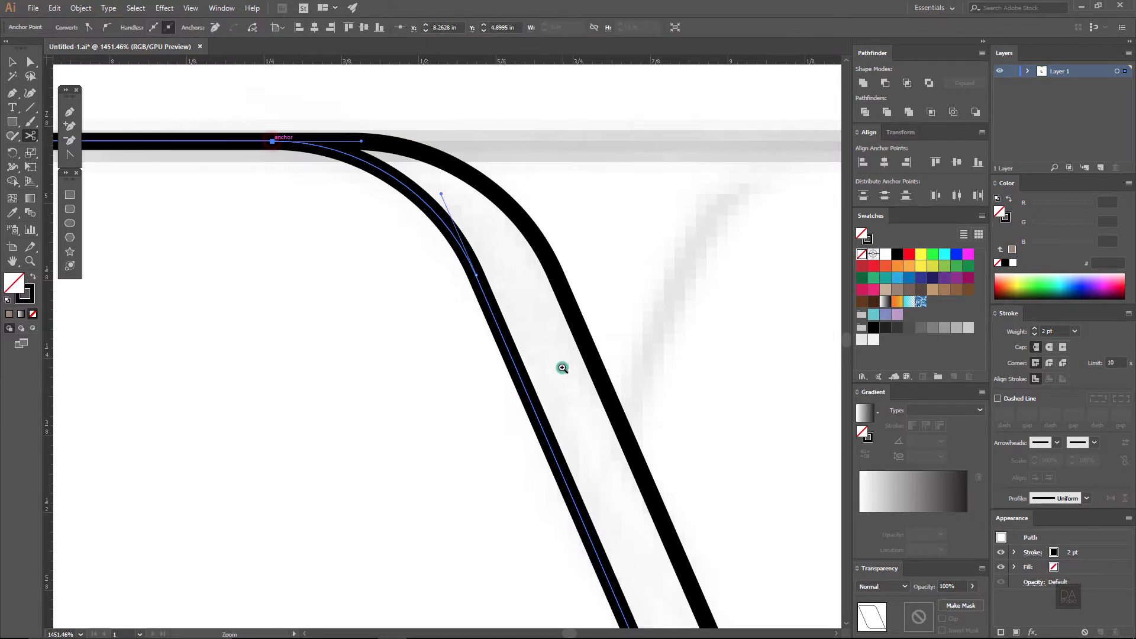
drag(562, 367, 406, 348)
drag(556, 507, 482, 269)
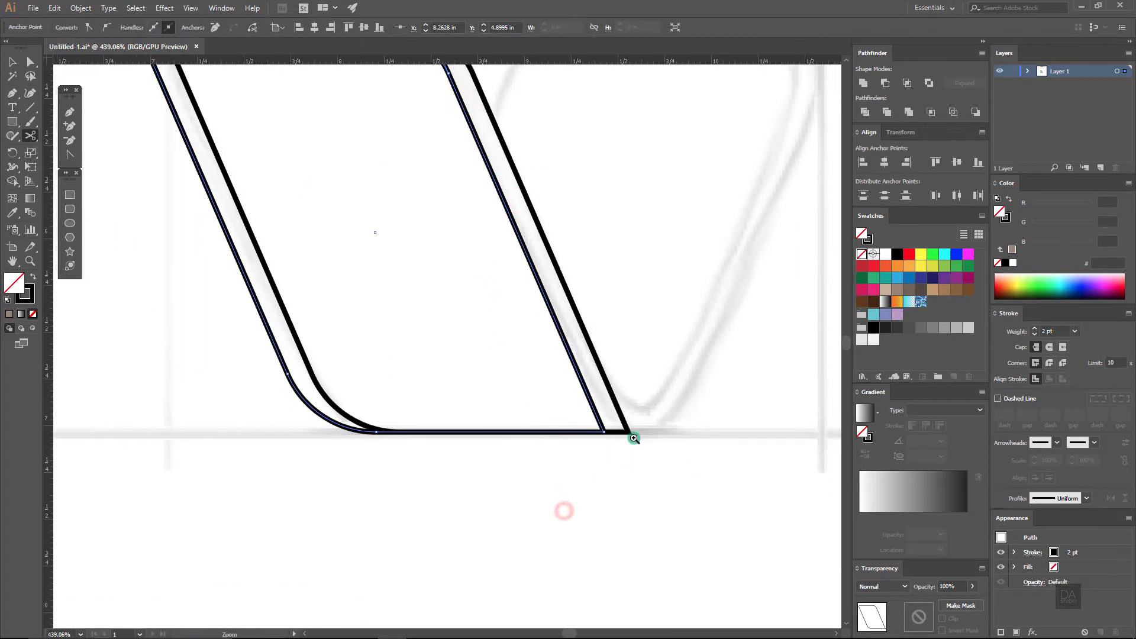
drag(587, 366, 718, 394)
drag(649, 472, 549, 439)
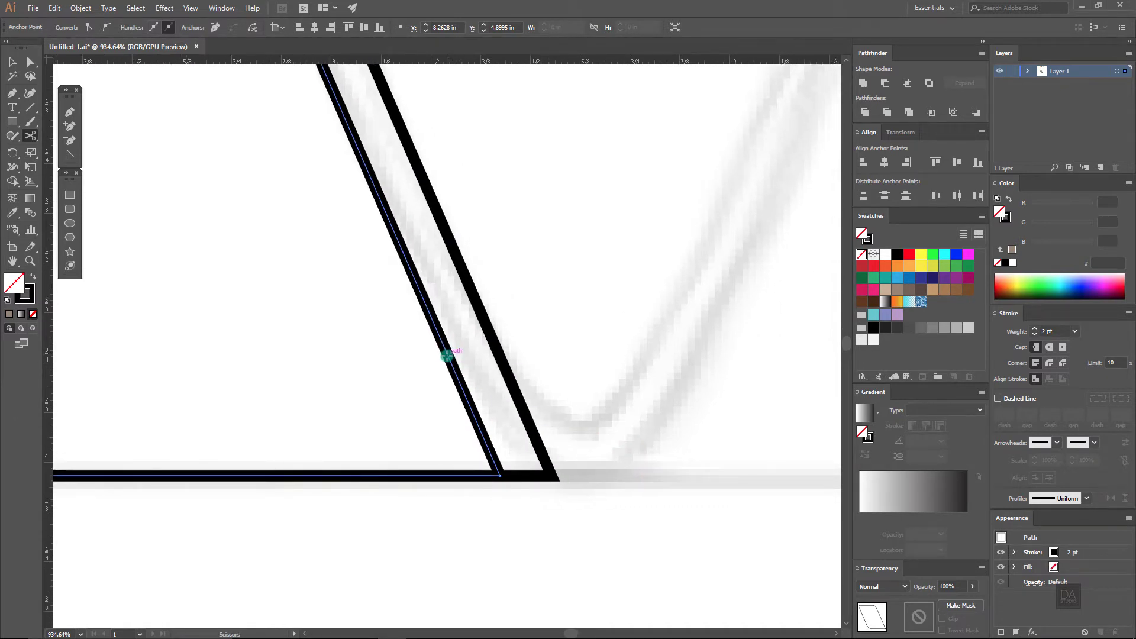
click(447, 355)
mouse_move(537, 400)
mouse_down()
mouse_move(375, 403)
mouse_move(425, 272)
mouse_up()
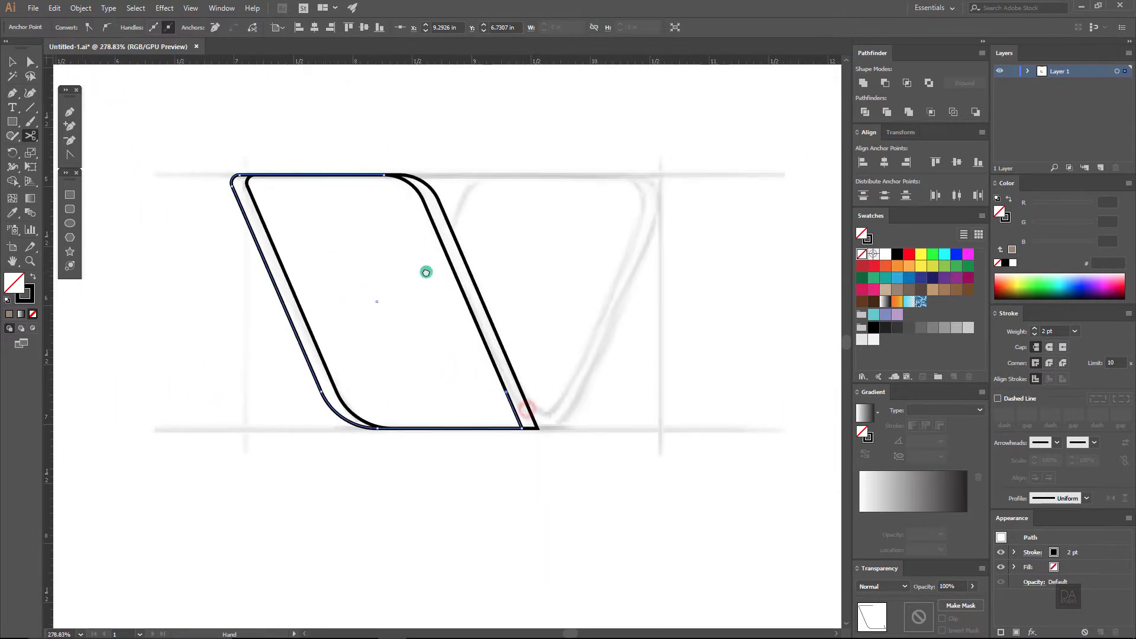
Step: Select the cut-off left outline piece and delete it
click(10, 61)
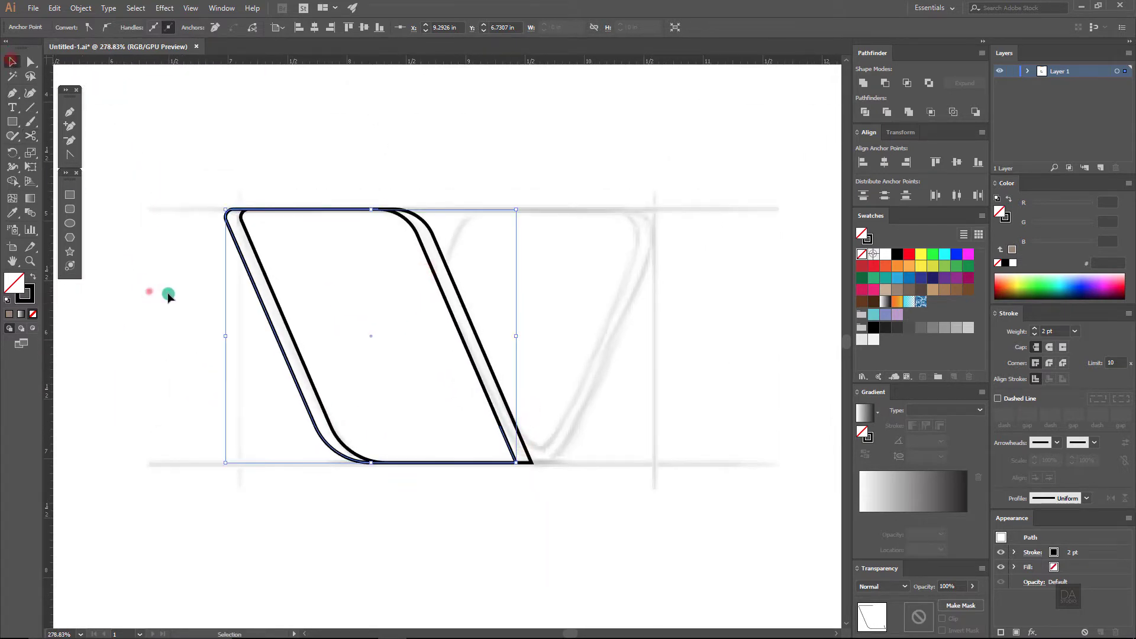
click(266, 318)
drag(268, 319, 200, 327)
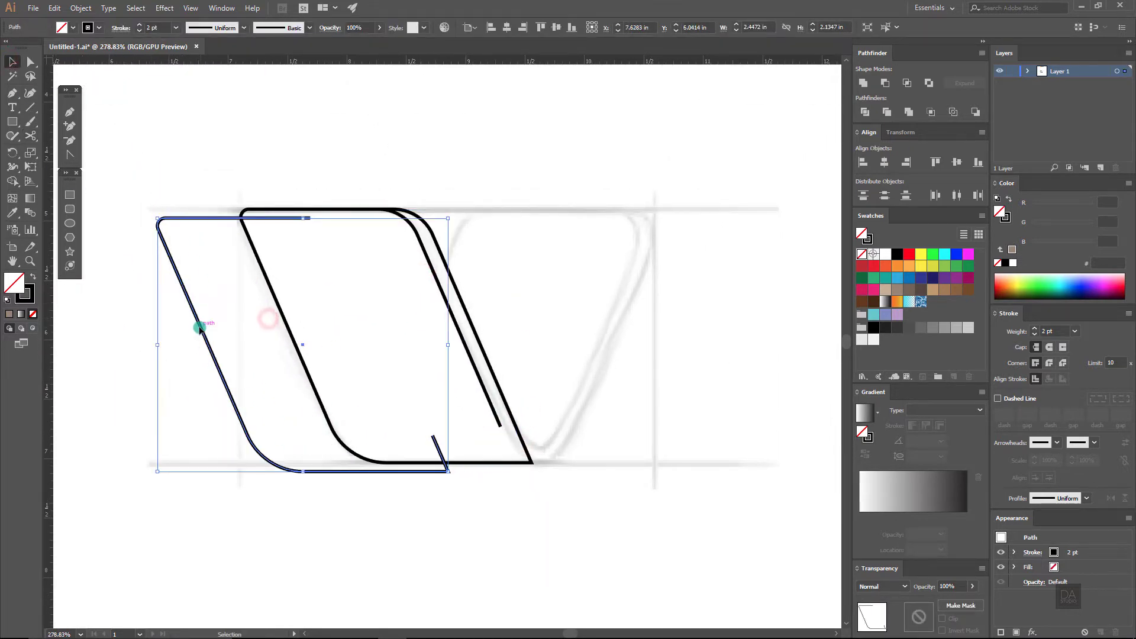
key(Delete)
click(567, 287)
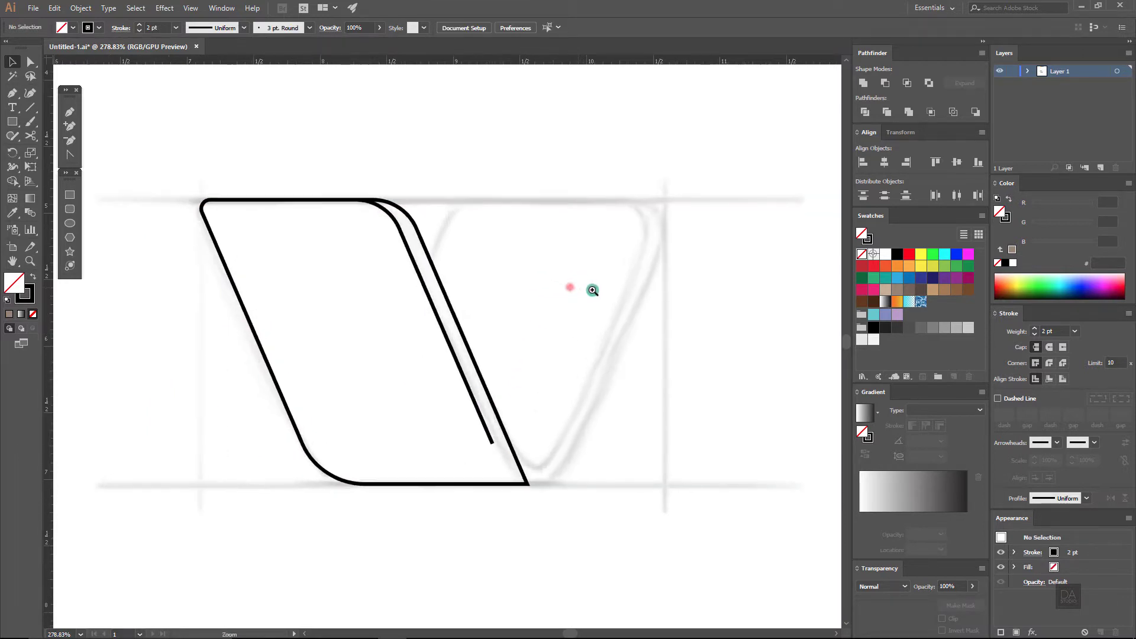
Step: Reflect a vertical copy around the bottom-right anchor and slide it left to overlap
click(499, 436)
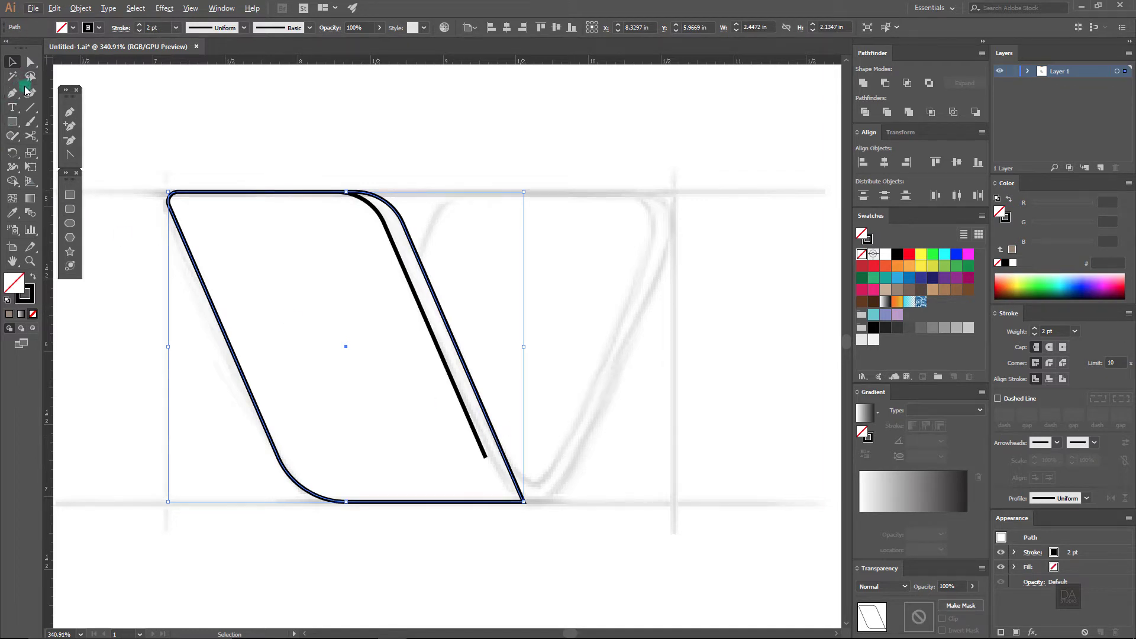
click(12, 153)
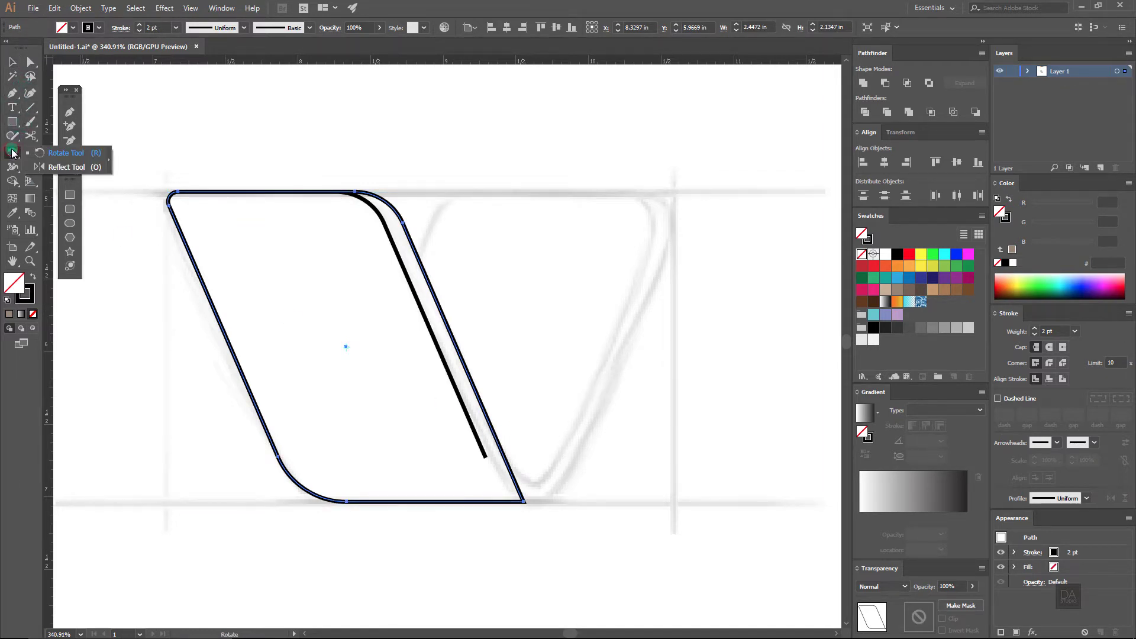
click(50, 168)
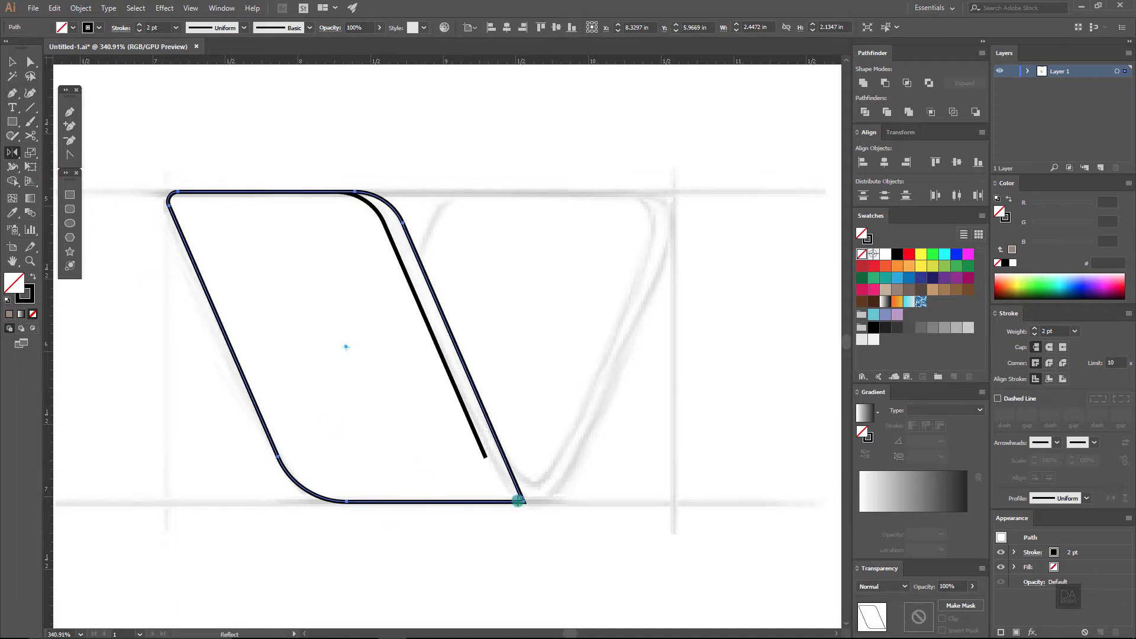
alt+click(523, 502)
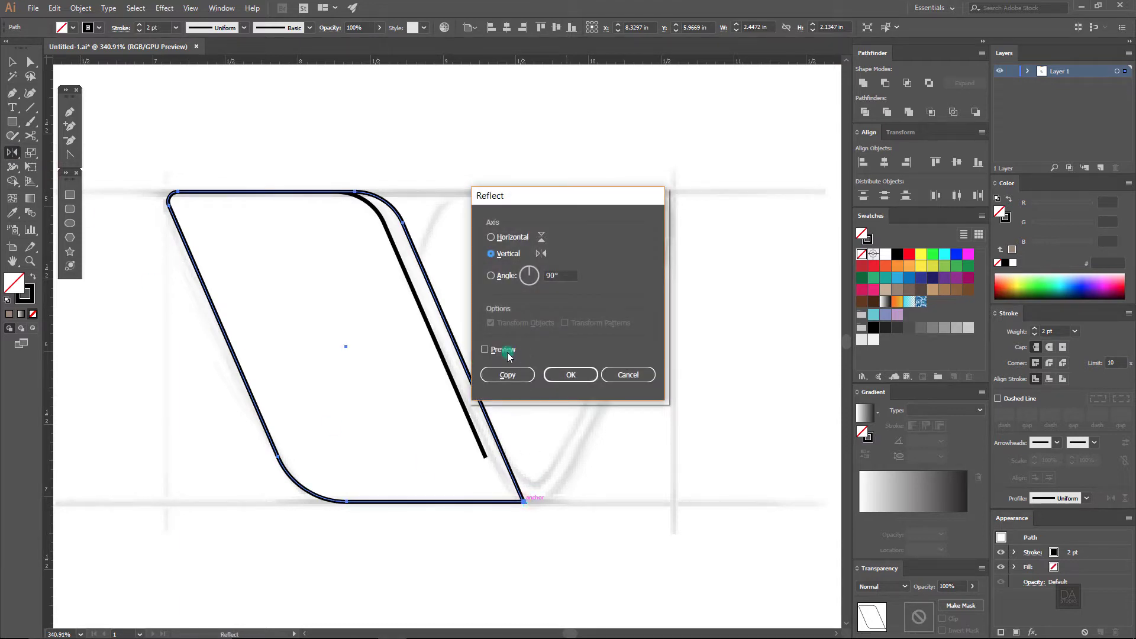
click(506, 350)
click(512, 373)
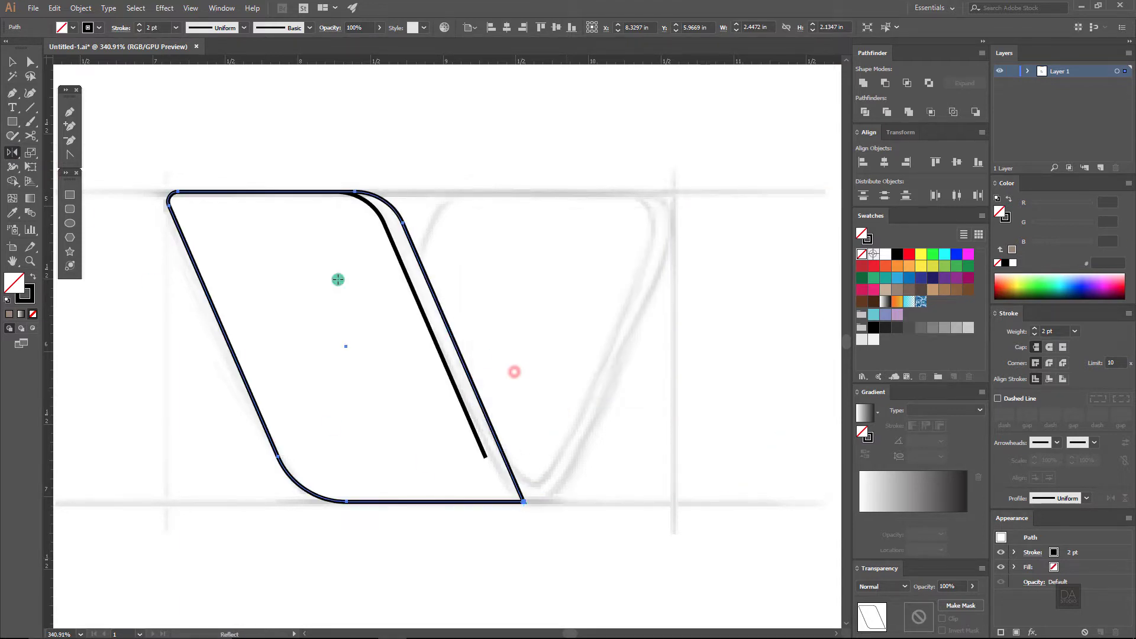
click(11, 62)
scroll(501, 302, right, 3)
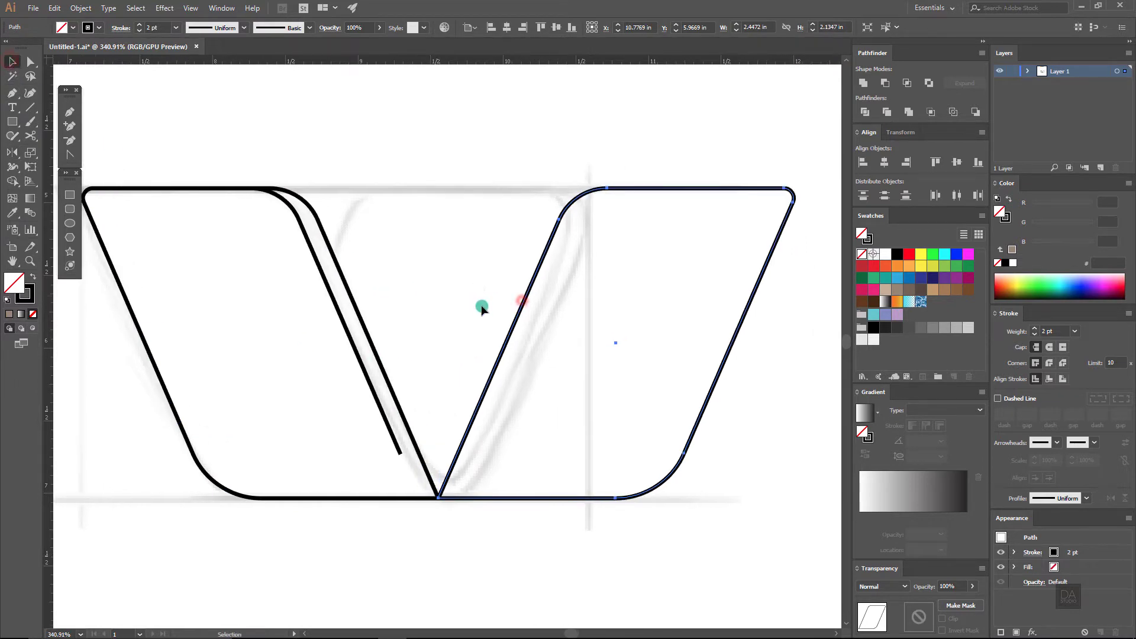
mouse_move(516, 320)
mouse_down()
mouse_move(302, 301)
mouse_move(329, 308)
mouse_up()
Step: Alt+Shift-drag a copy of the right-leaning shape about 0.17 in to the left
click(509, 510)
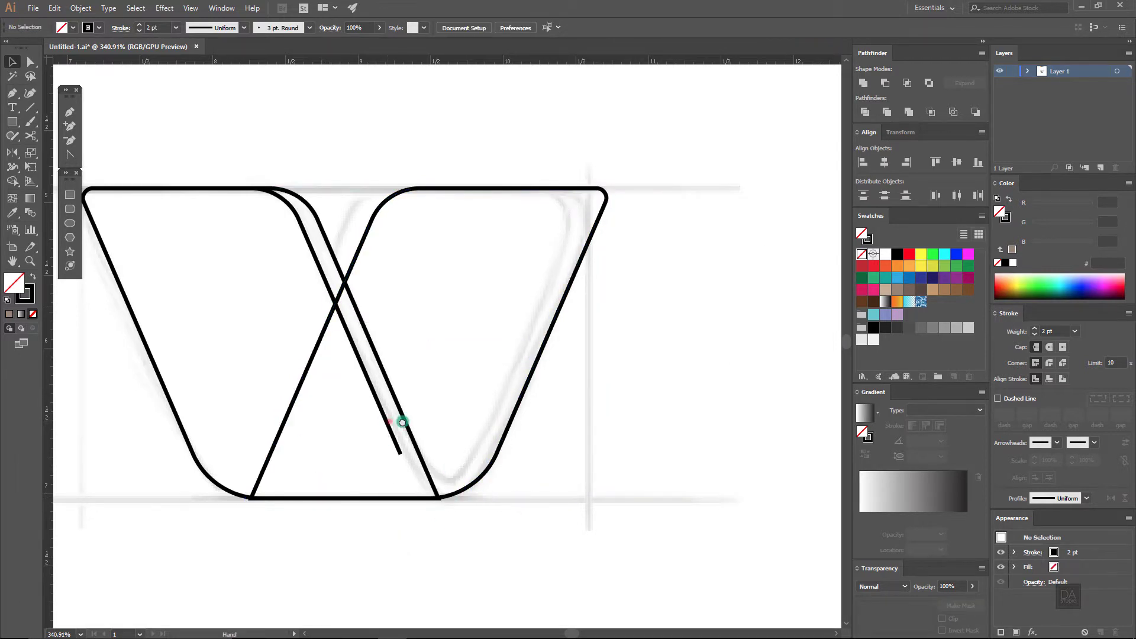
drag(402, 423, 420, 450)
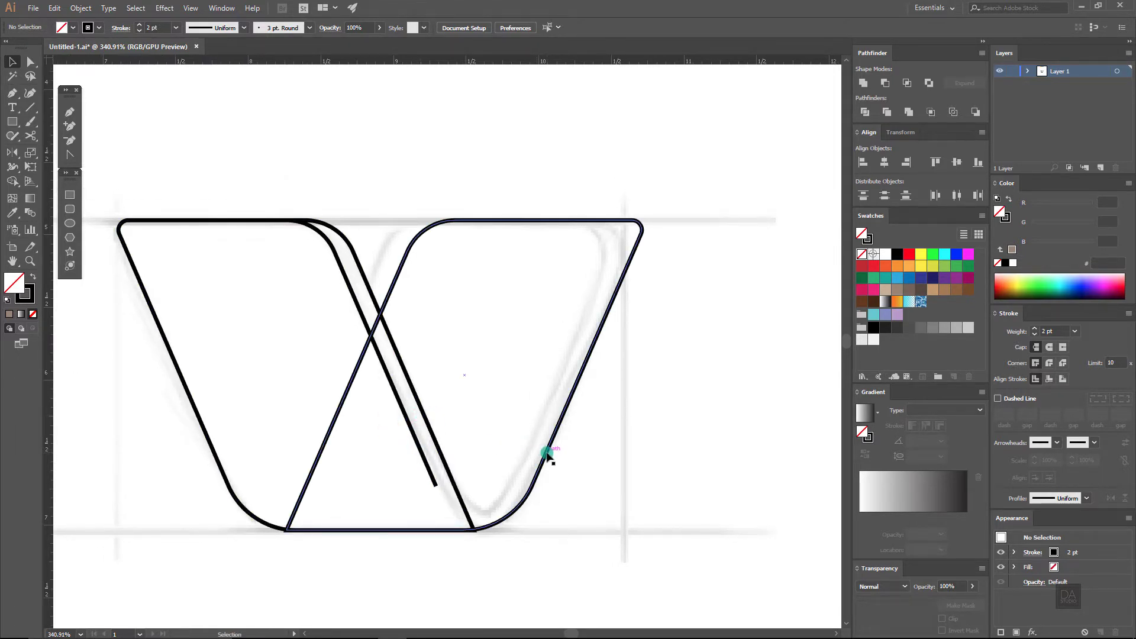
drag(547, 456, 521, 453)
click(610, 457)
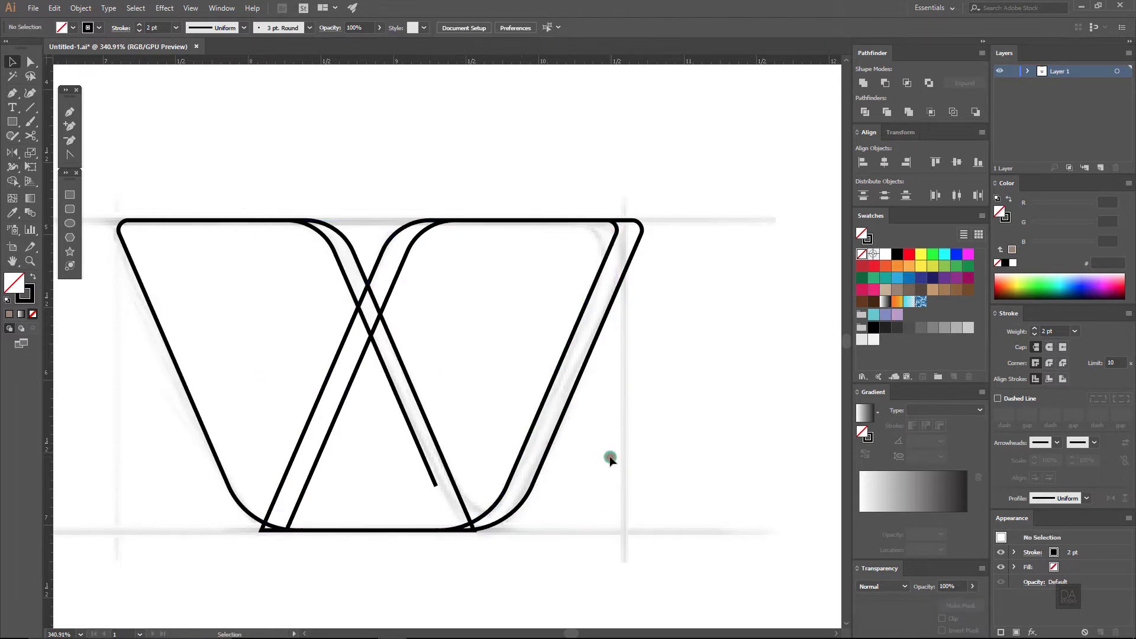
drag(518, 261, 558, 263)
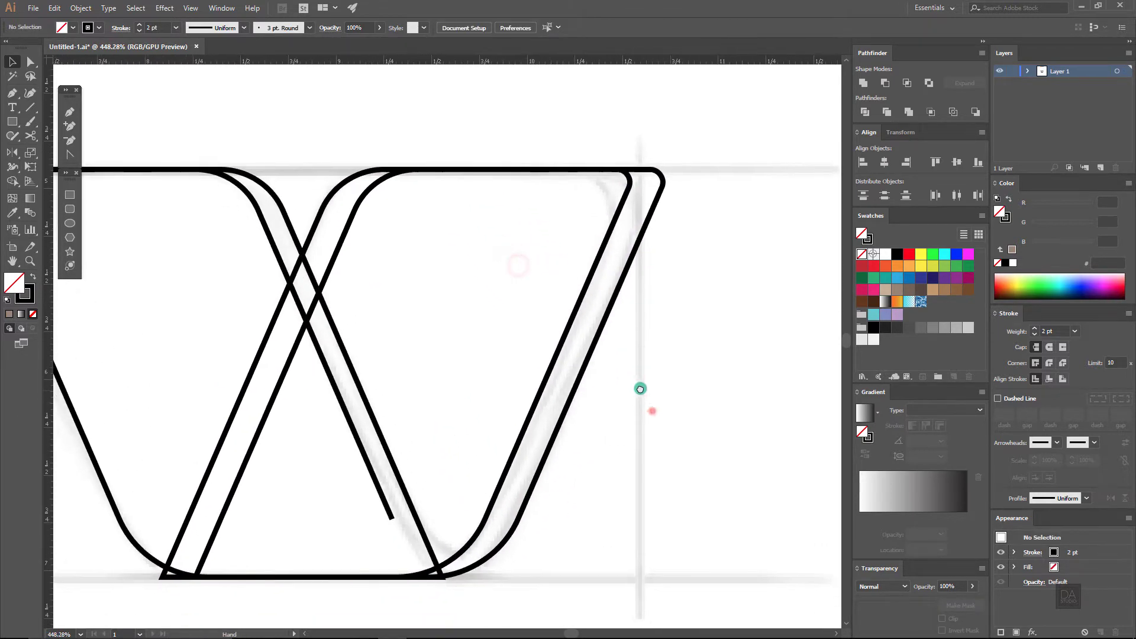
Step: Round the top-right corner of the inner right outline
click(30, 61)
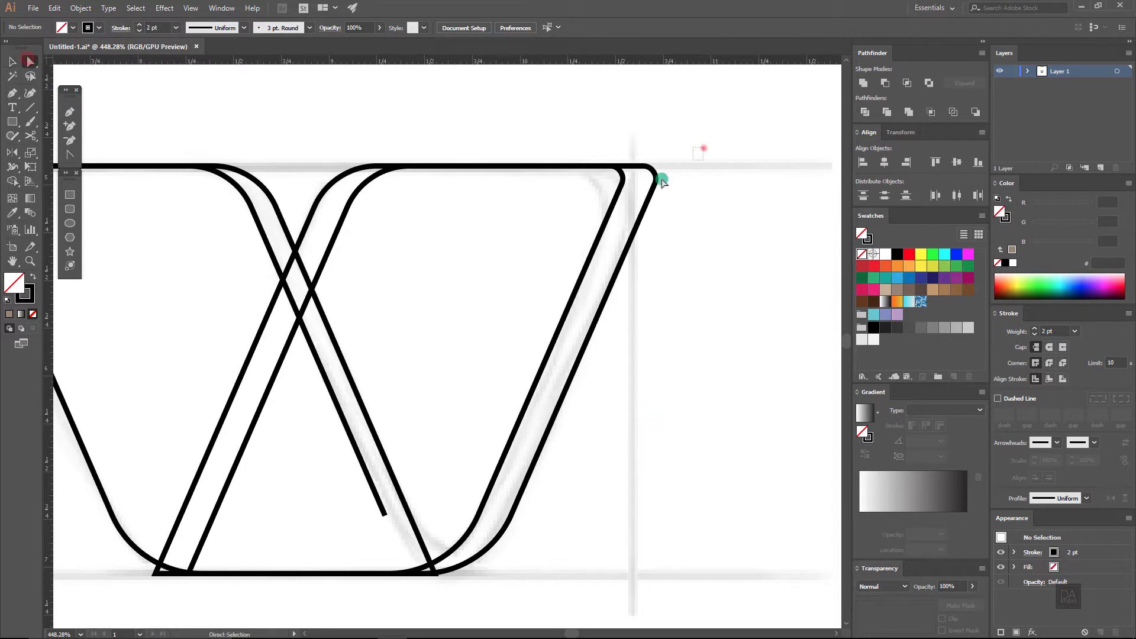
click(613, 201)
mouse_move(610, 179)
mouse_down()
mouse_move(554, 228)
mouse_move(571, 216)
mouse_up()
click(697, 265)
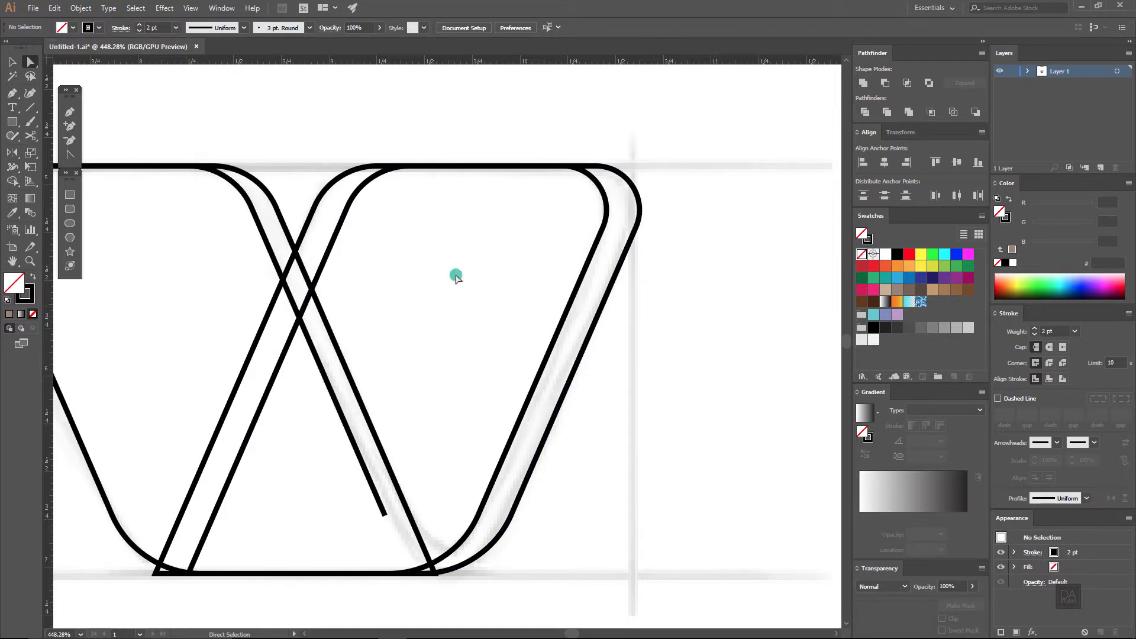
Step: Nudge that outline slightly left and readjust its top-right corner radius to 0.26 in
click(12, 61)
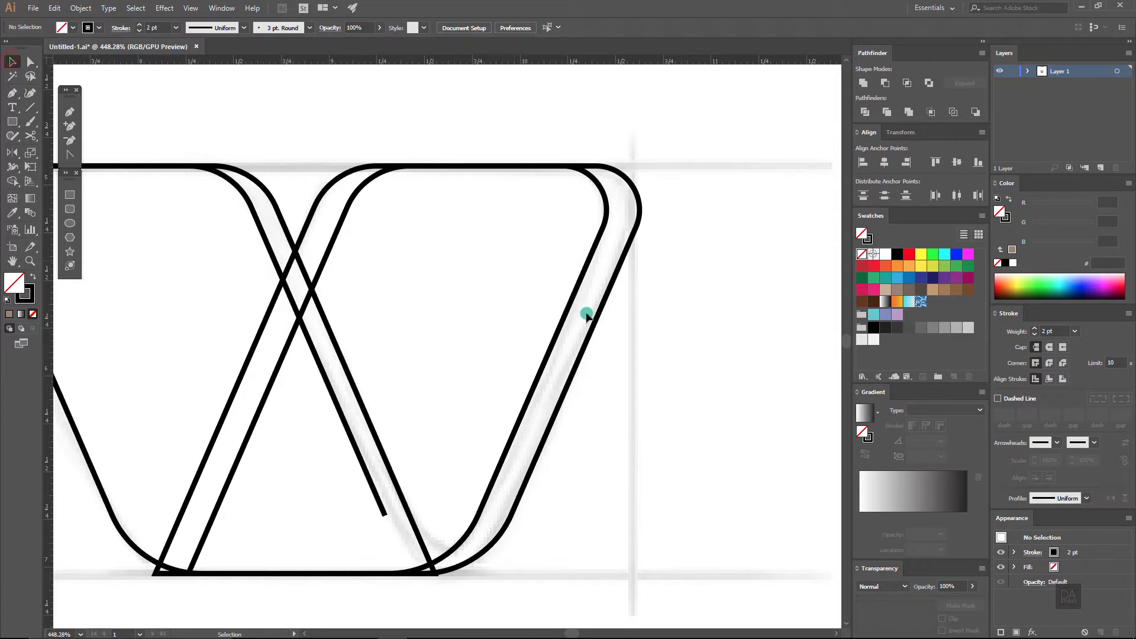
drag(599, 326, 586, 325)
click(697, 326)
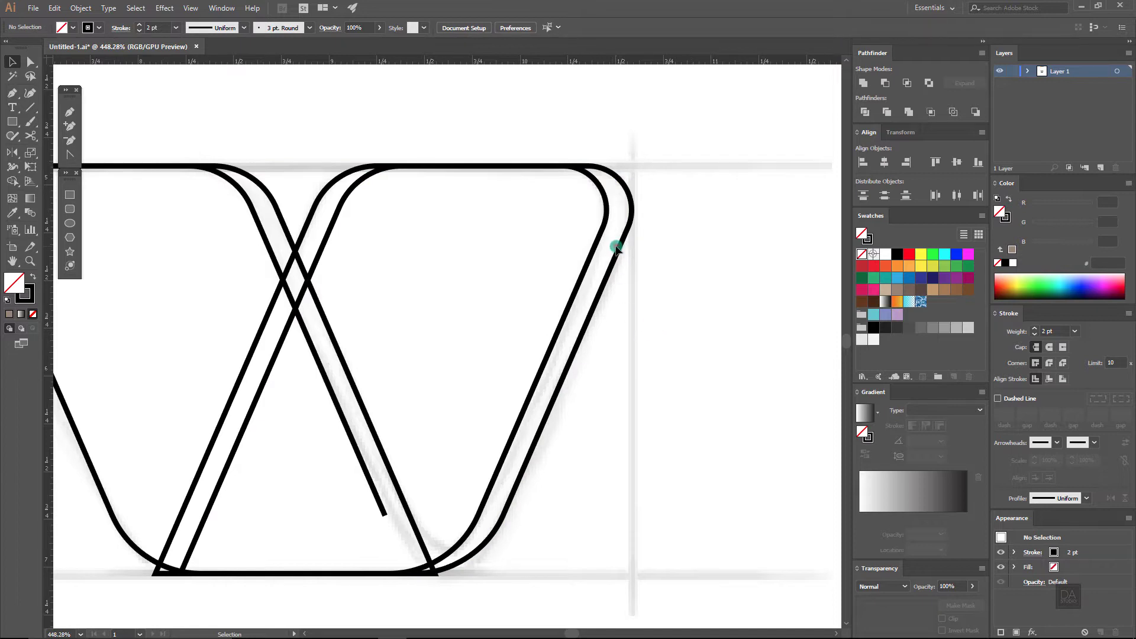
click(31, 62)
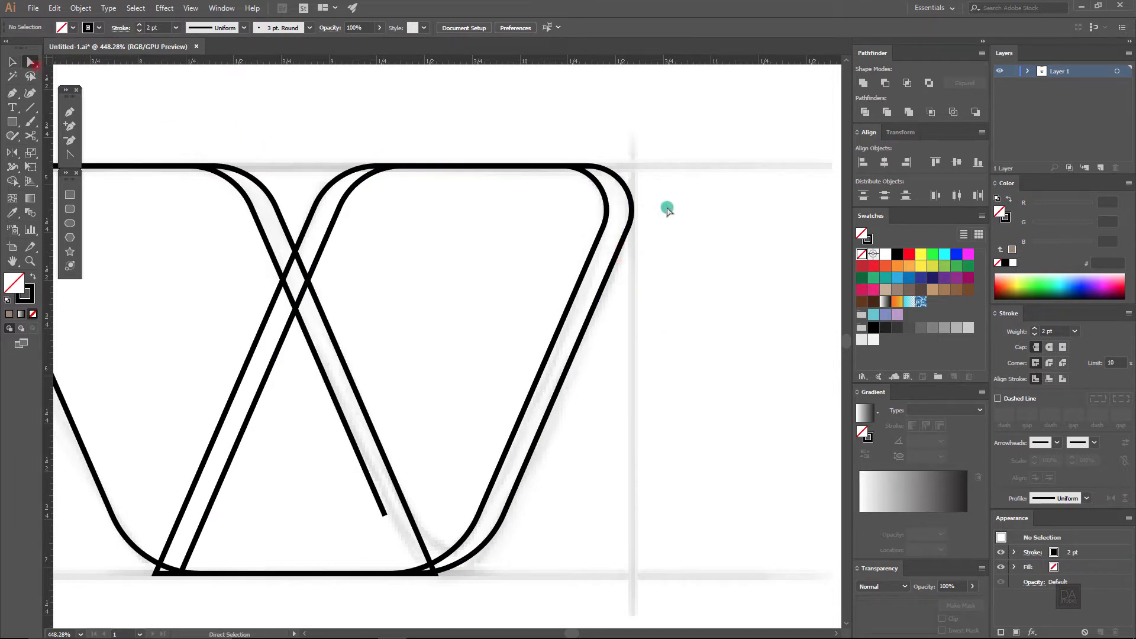
click(625, 211)
drag(583, 215, 579, 217)
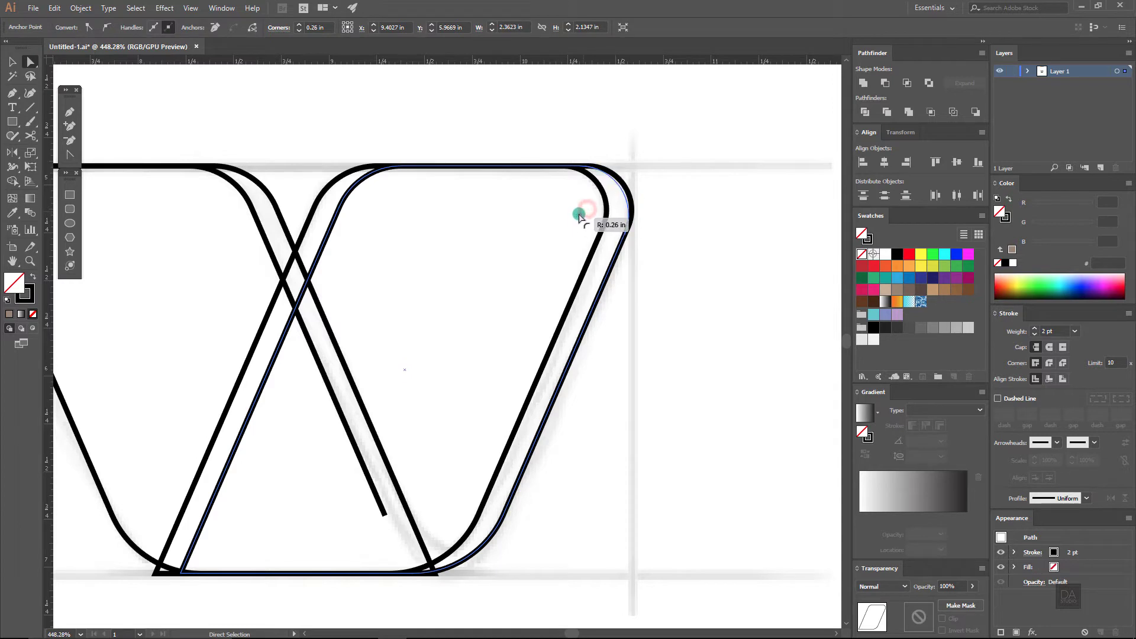
click(710, 265)
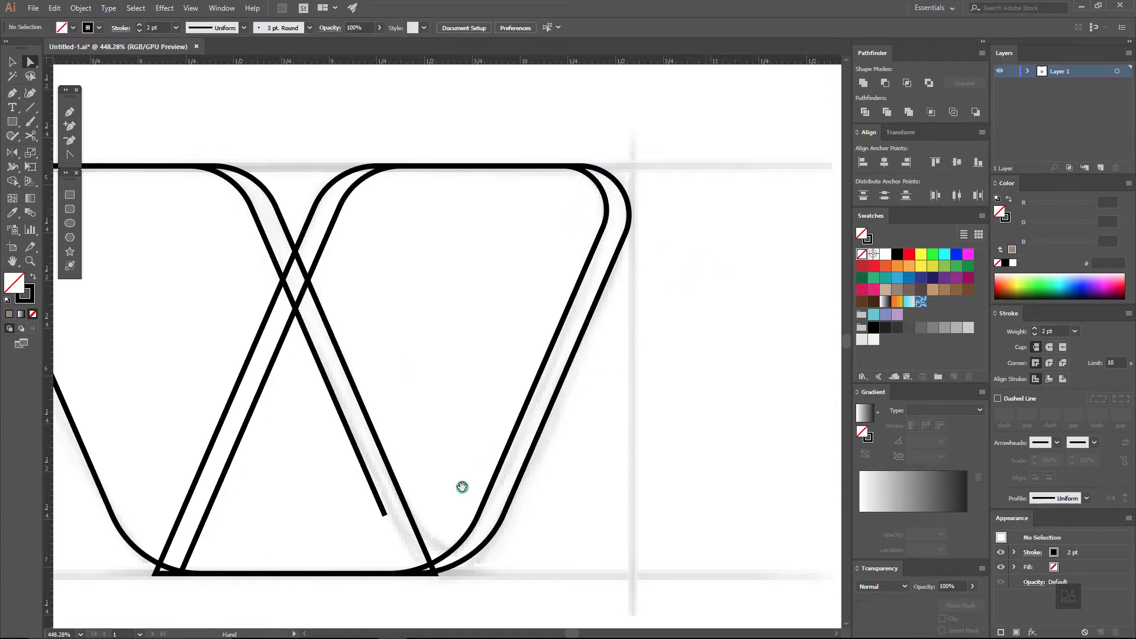
Step: Cut the left shape's inner diagonal near the bottom with the Scissors tool
drag(462, 486, 552, 444)
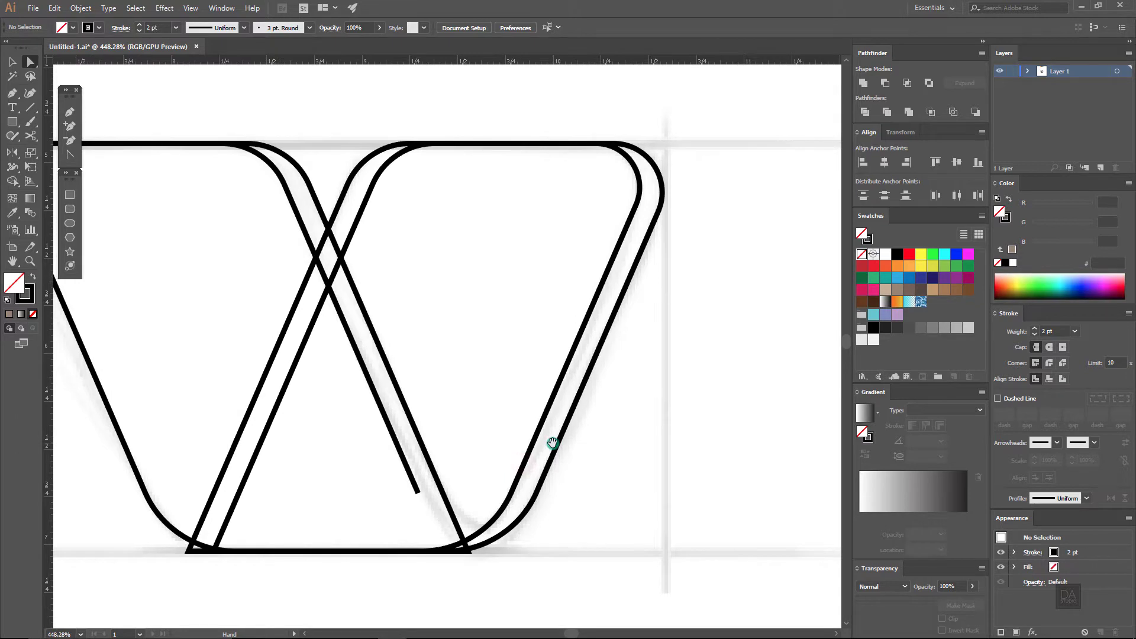
drag(504, 520, 494, 482)
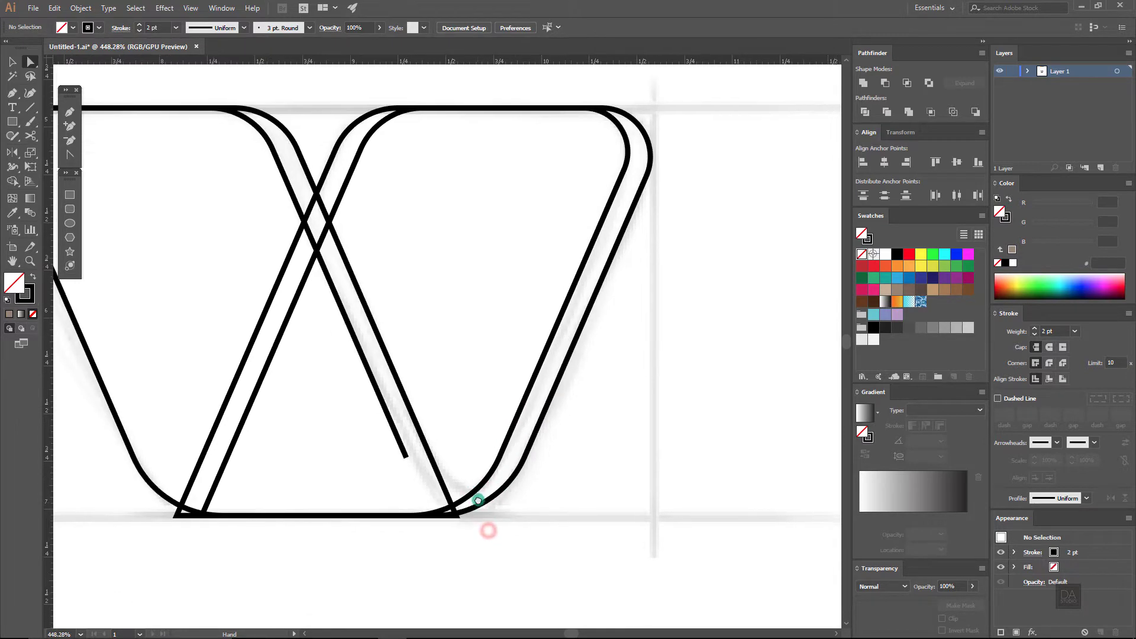
drag(467, 387, 520, 406)
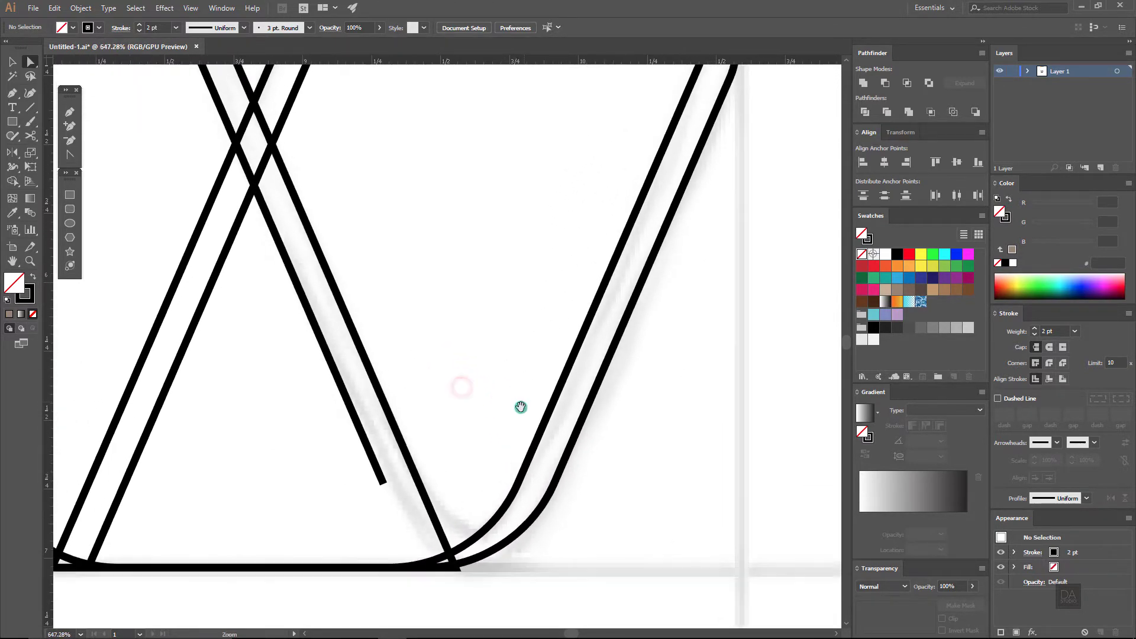
mouse_move(515, 521)
mouse_down()
mouse_move(507, 436)
mouse_move(406, 416)
mouse_up()
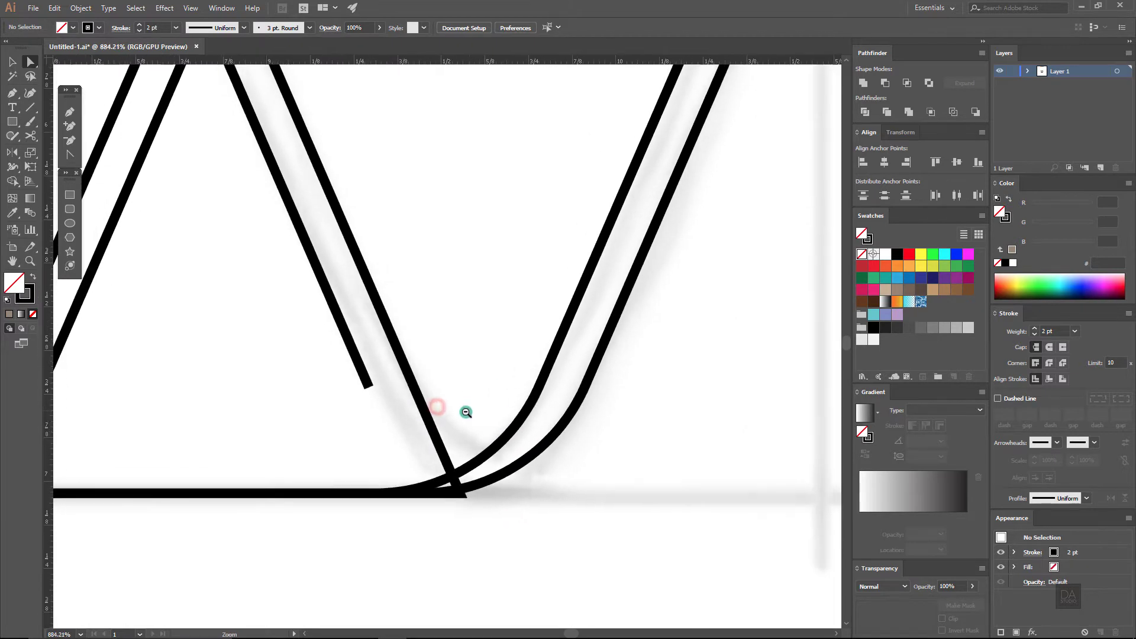
click(419, 394)
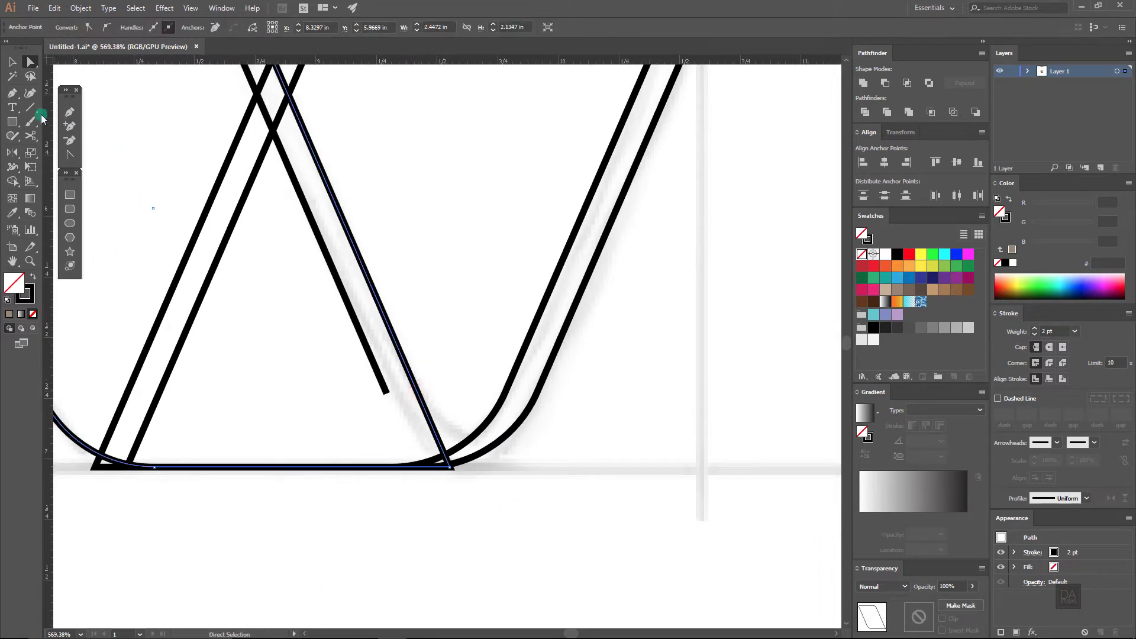
click(29, 135)
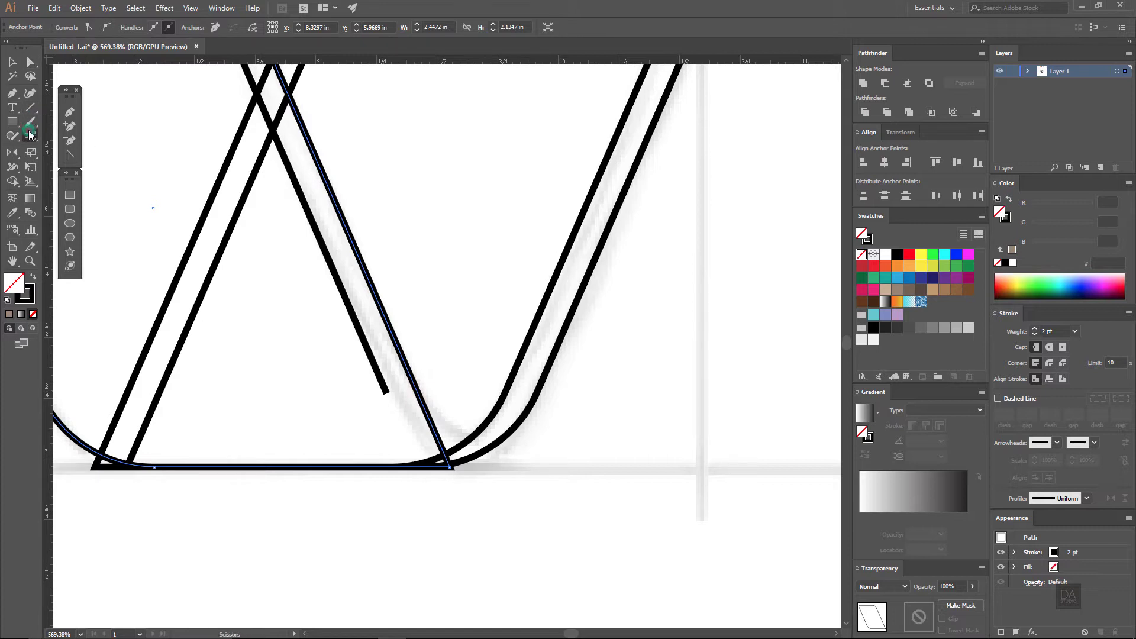
click(421, 373)
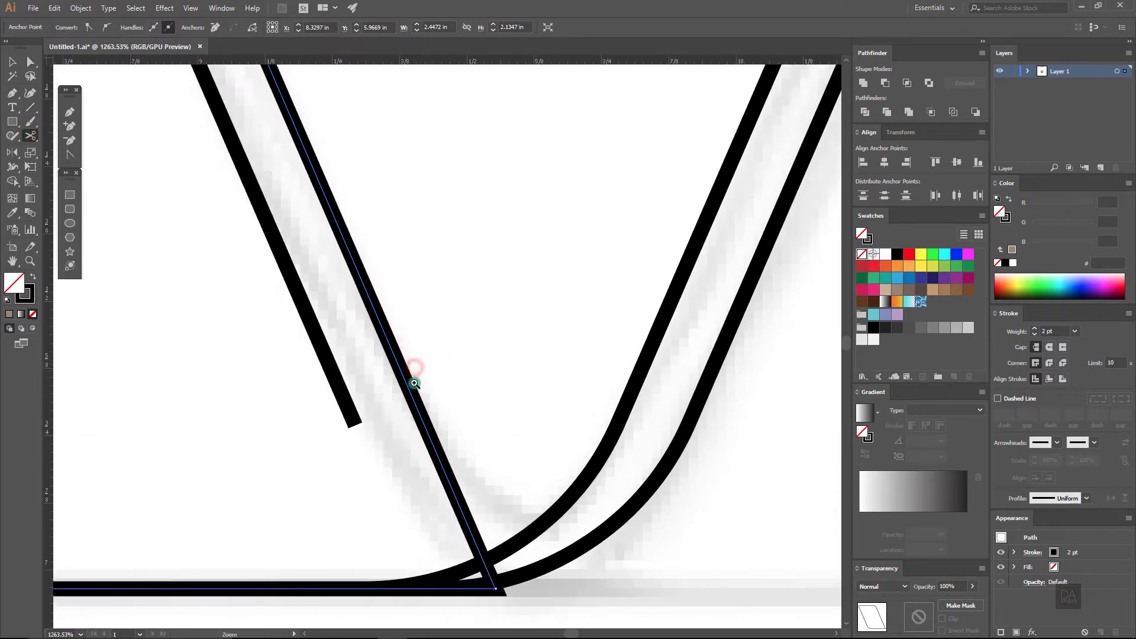
click(372, 302)
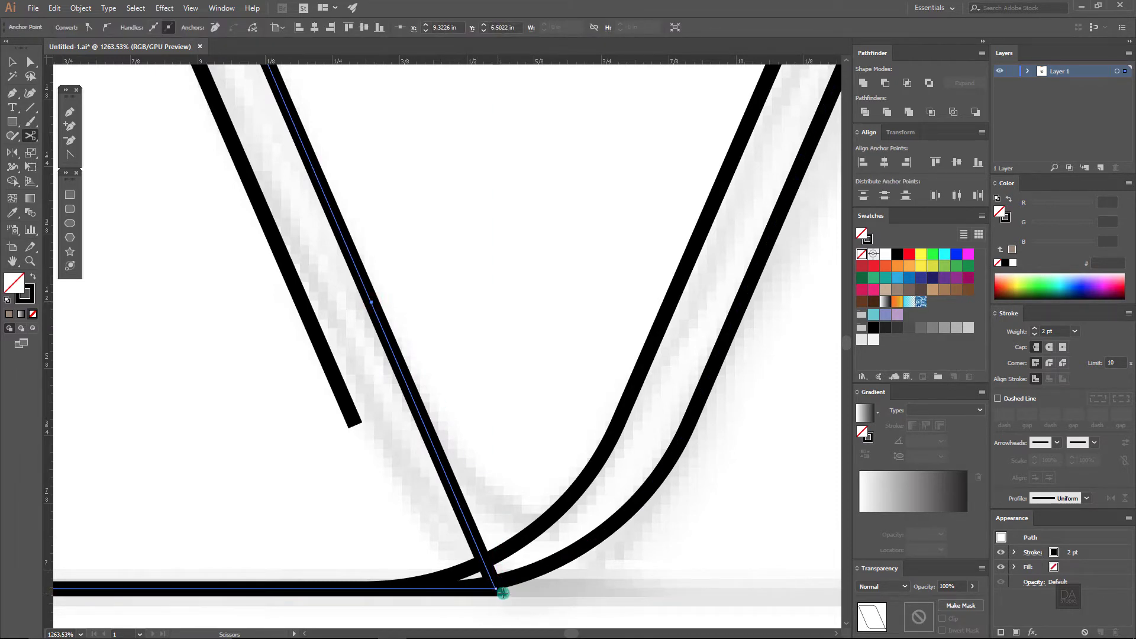
click(500, 591)
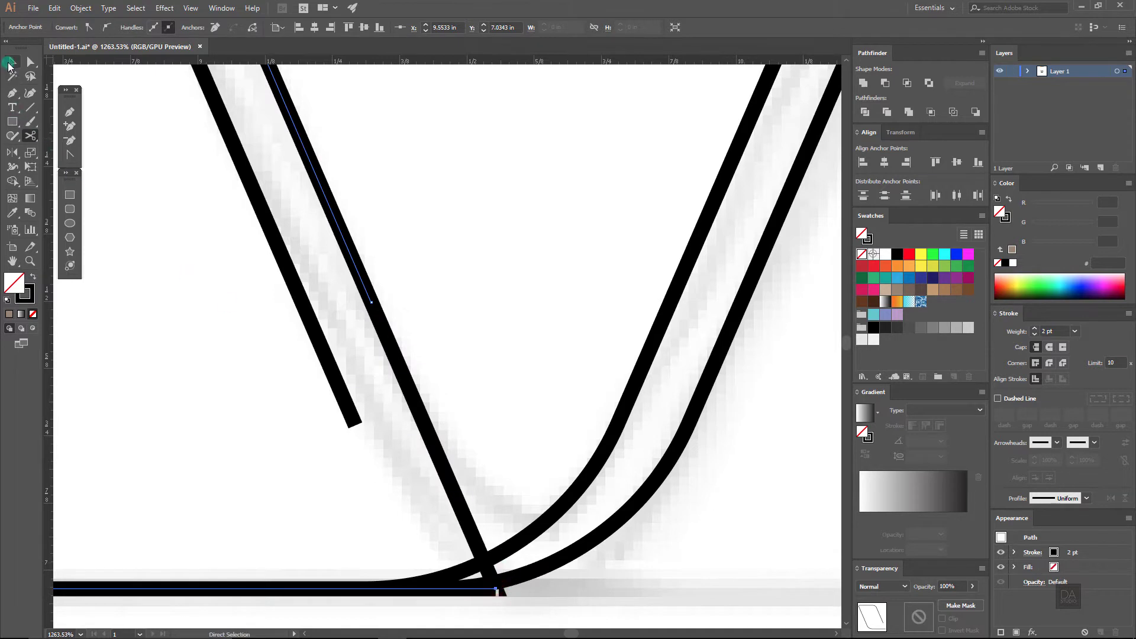
Step: Delete the cut-off bottom diagonal piece
click(8, 62)
click(459, 500)
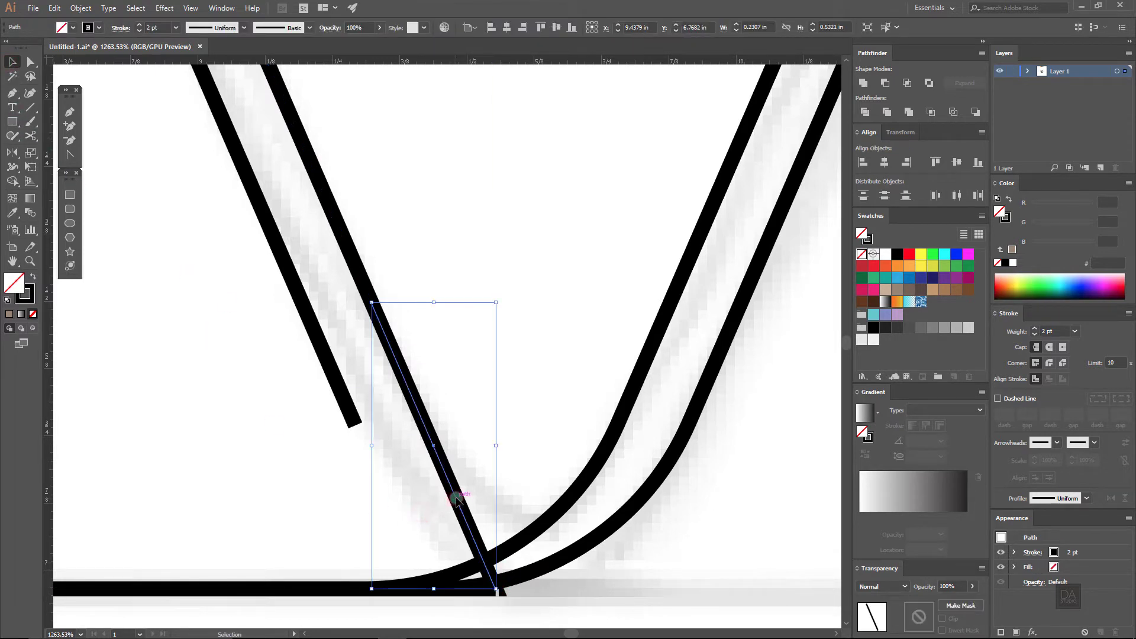
mouse_move(459, 500)
mouse_down()
mouse_move(546, 472)
mouse_move(457, 469)
mouse_move(481, 469)
mouse_up()
key(Delete)
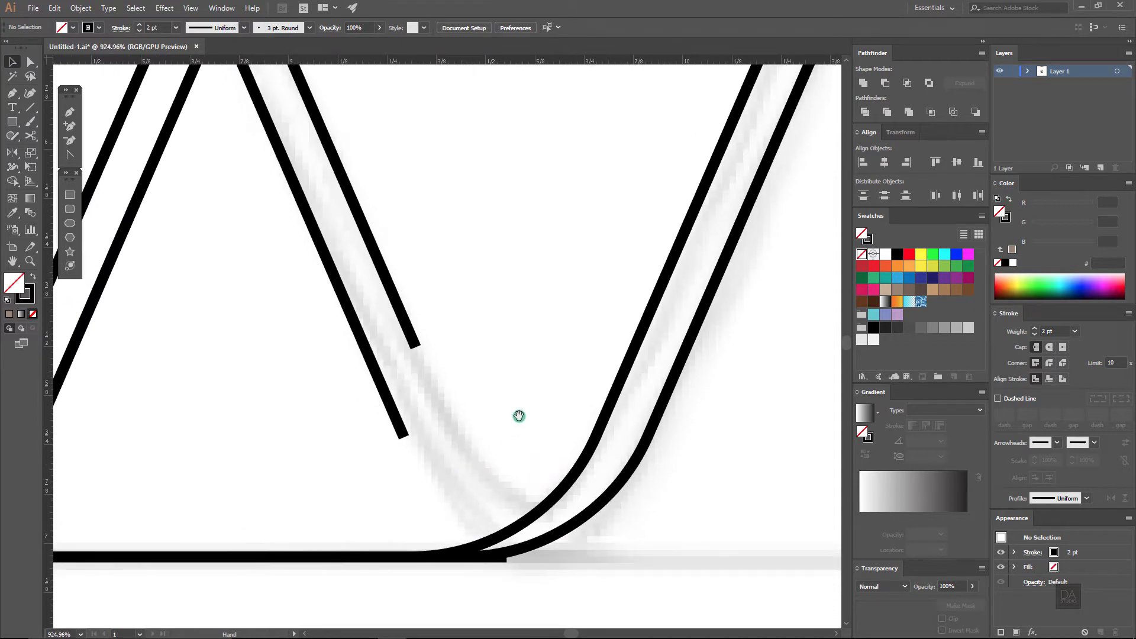
Step: Cut the inner right stroke partway up and where it meets the base
drag(543, 365, 551, 372)
key(v)
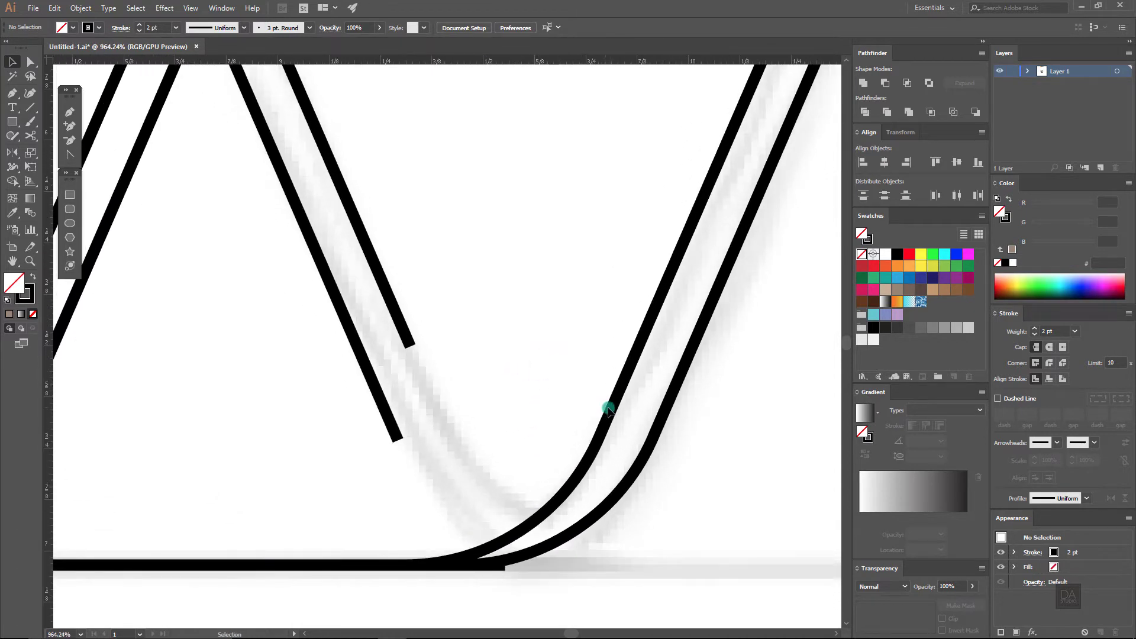
click(610, 409)
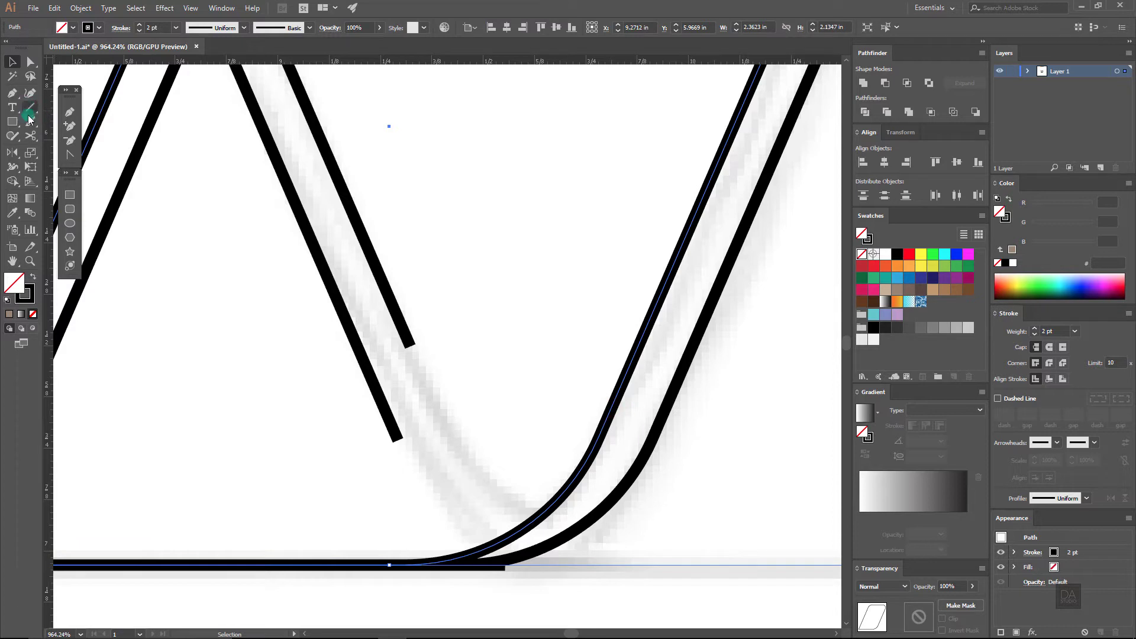
click(30, 136)
click(599, 437)
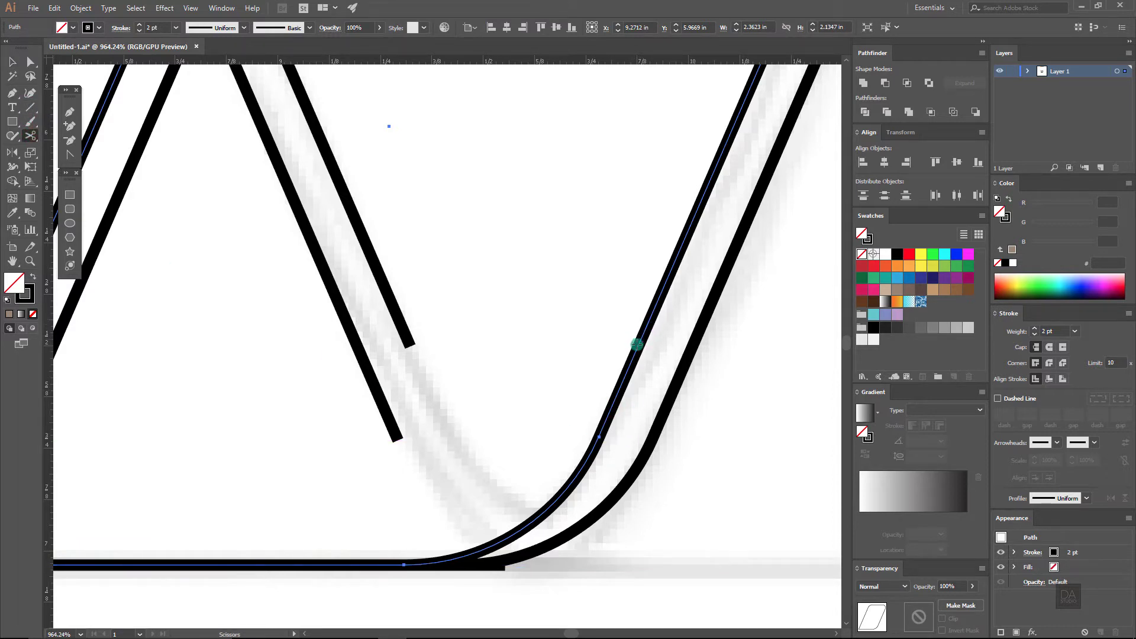
click(642, 337)
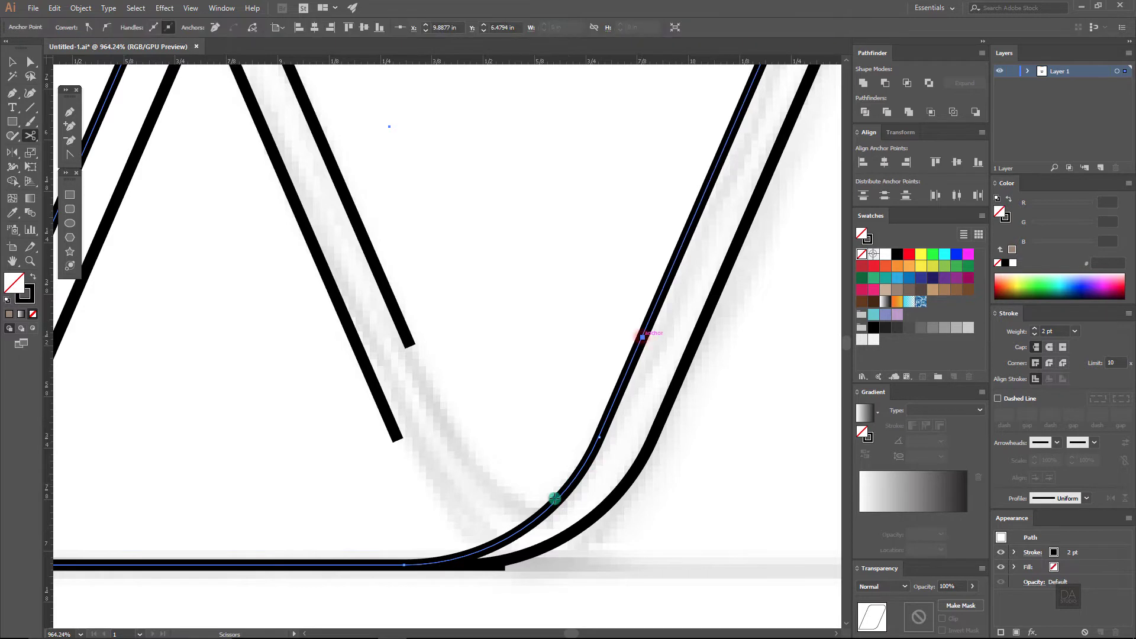
click(404, 565)
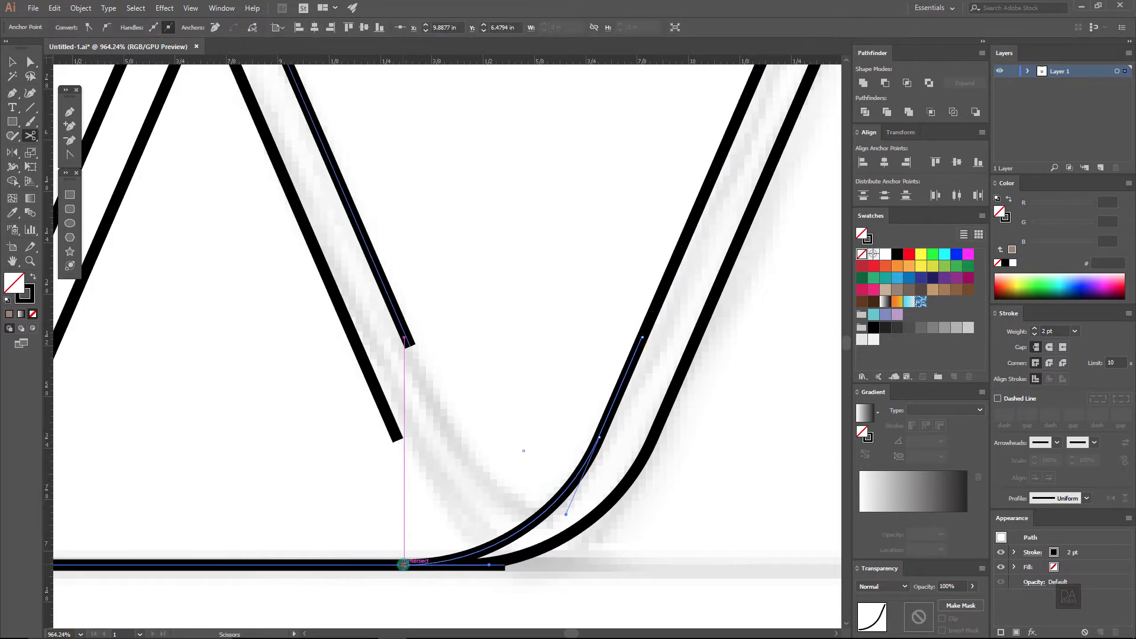
Step: Delete the cut-out inner curve piece
click(12, 61)
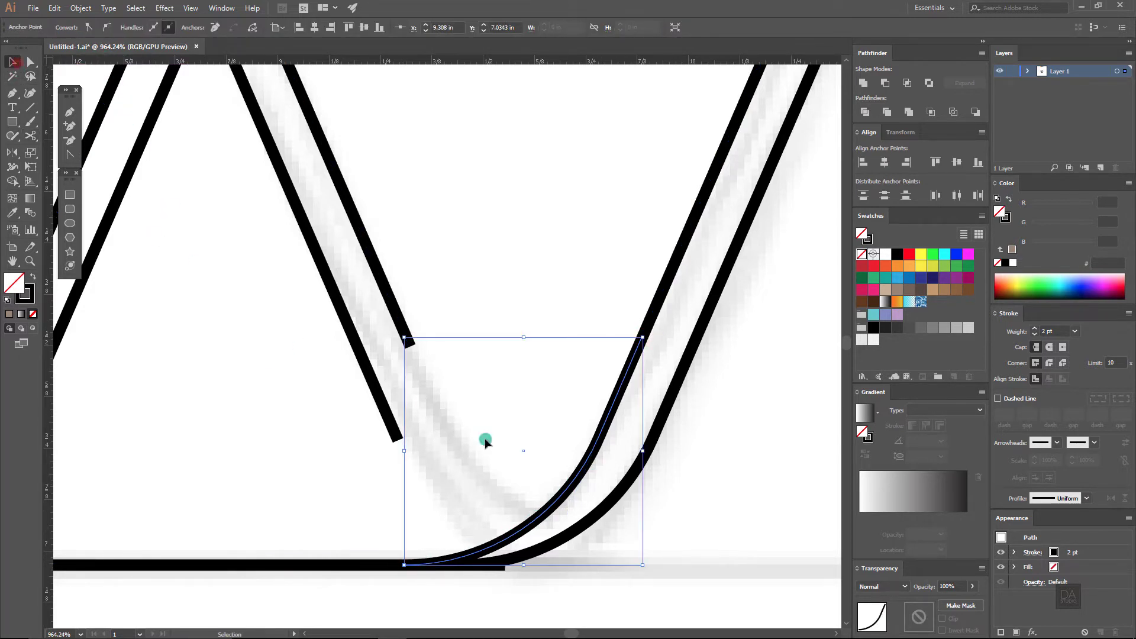
click(614, 478)
click(595, 469)
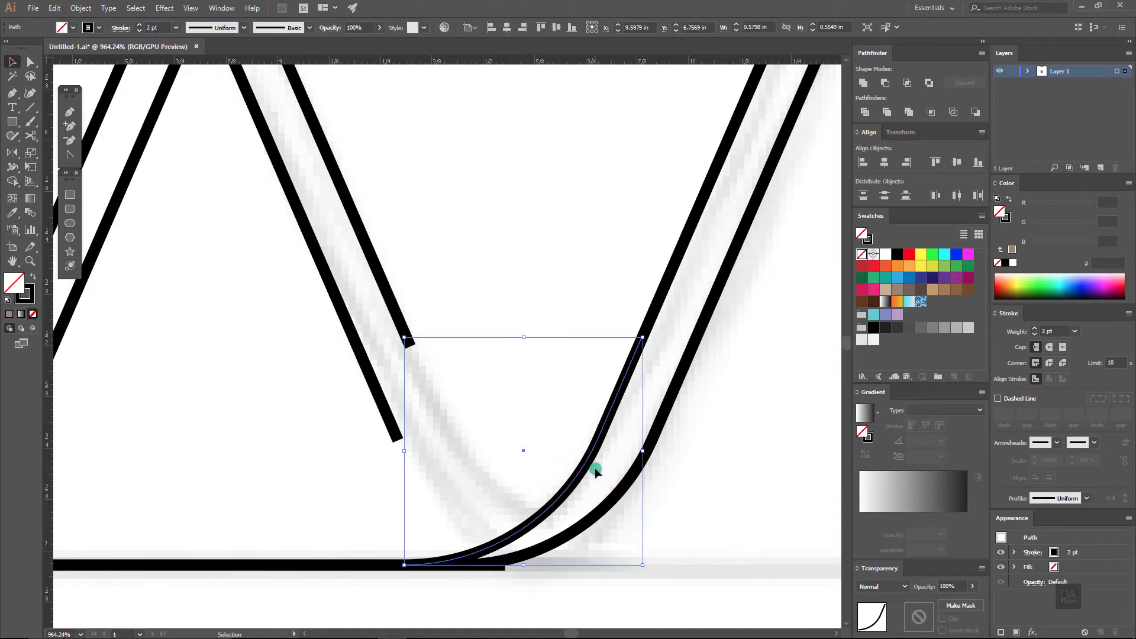
key(Delete)
Step: Zoom in on the gap between the inner strokes at the V's bottom, with the Pen tool active
drag(629, 375, 531, 388)
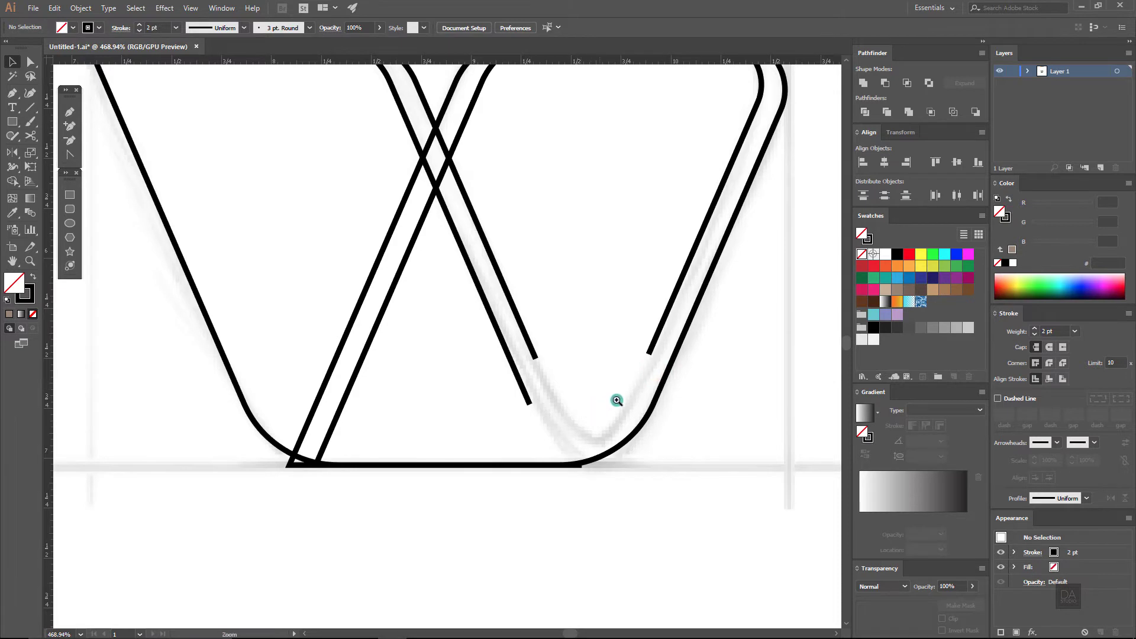
drag(616, 401, 649, 370)
drag(642, 274, 574, 390)
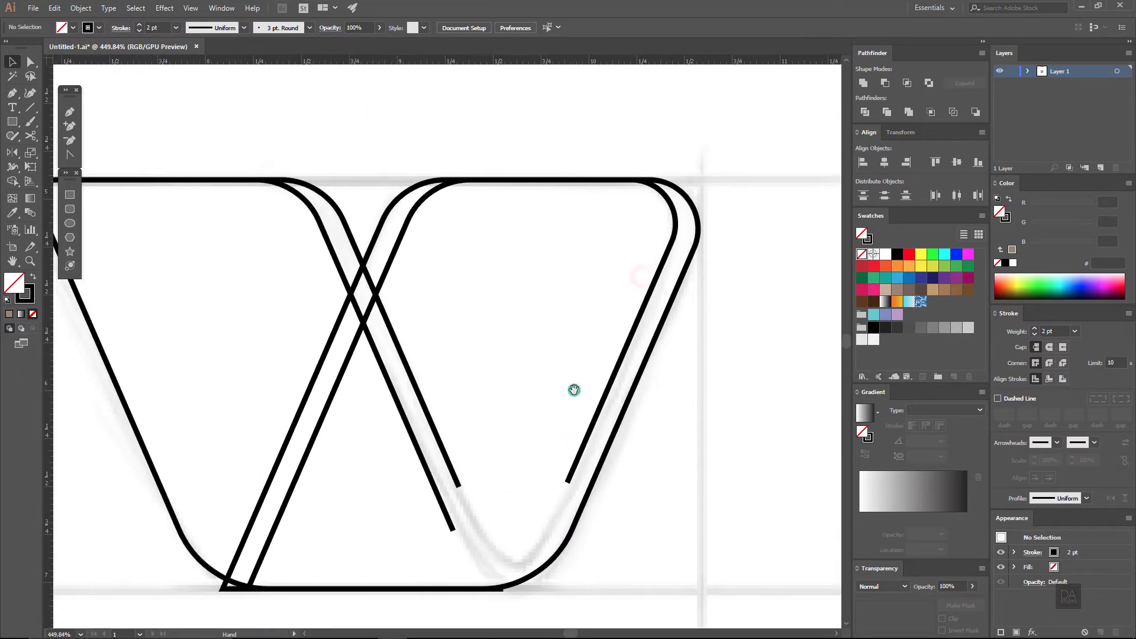
mouse_move(533, 459)
mouse_down()
mouse_move(579, 462)
mouse_move(555, 453)
mouse_up()
mouse_move(430, 467)
mouse_down()
mouse_move(495, 464)
mouse_move(515, 418)
mouse_move(507, 380)
mouse_up()
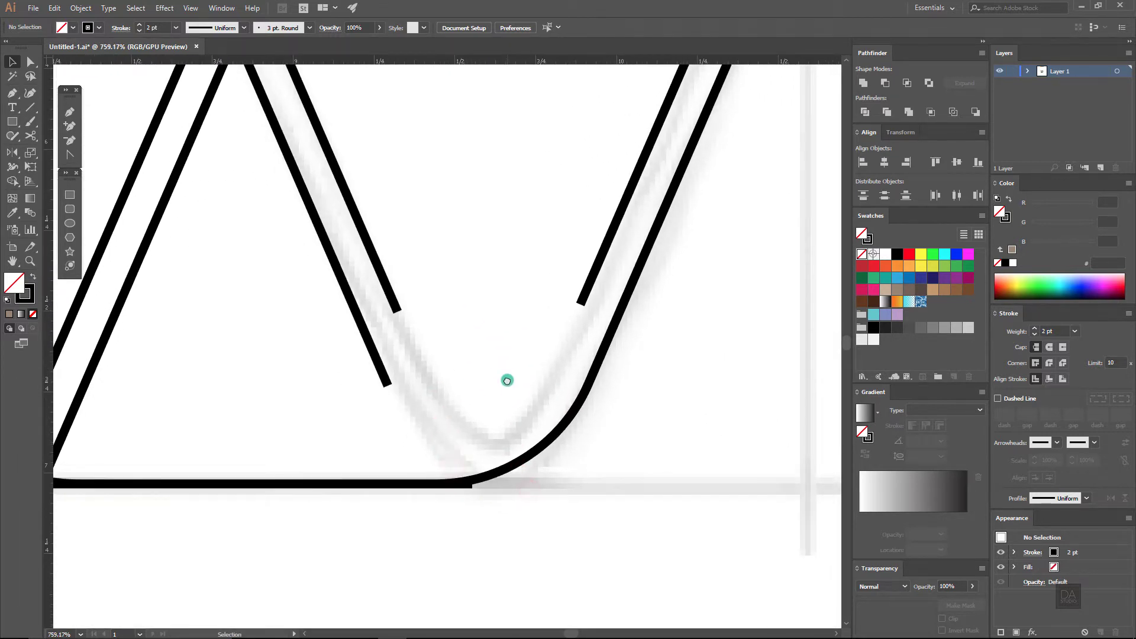
scroll(507, 381, down, 2)
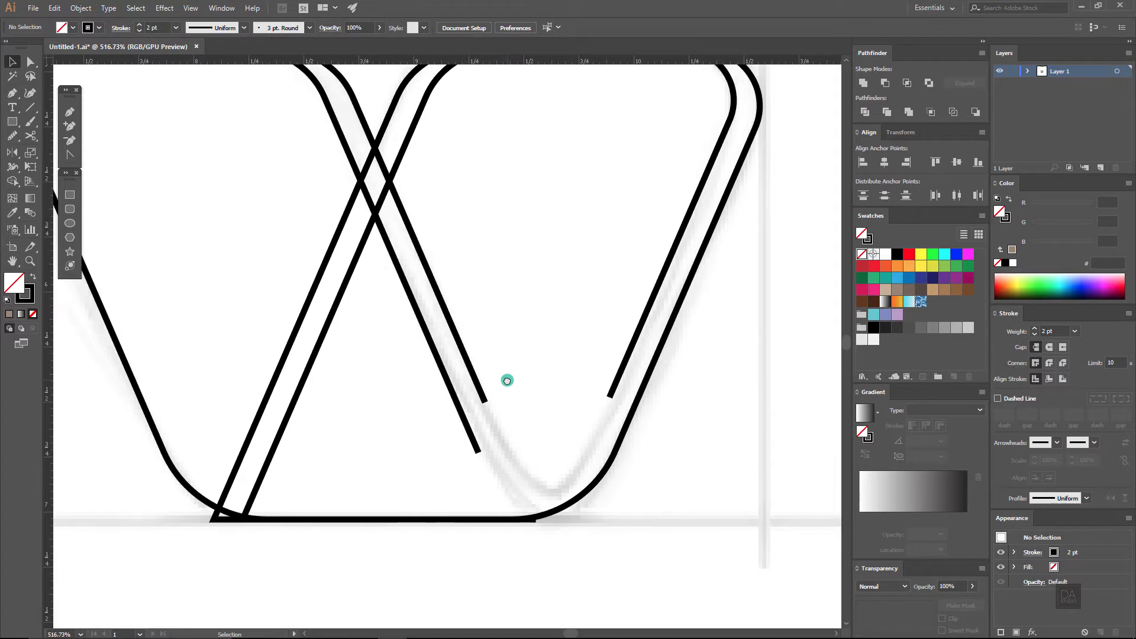
click(70, 112)
mouse_move(558, 425)
mouse_down()
mouse_move(604, 429)
mouse_move(538, 413)
mouse_up()
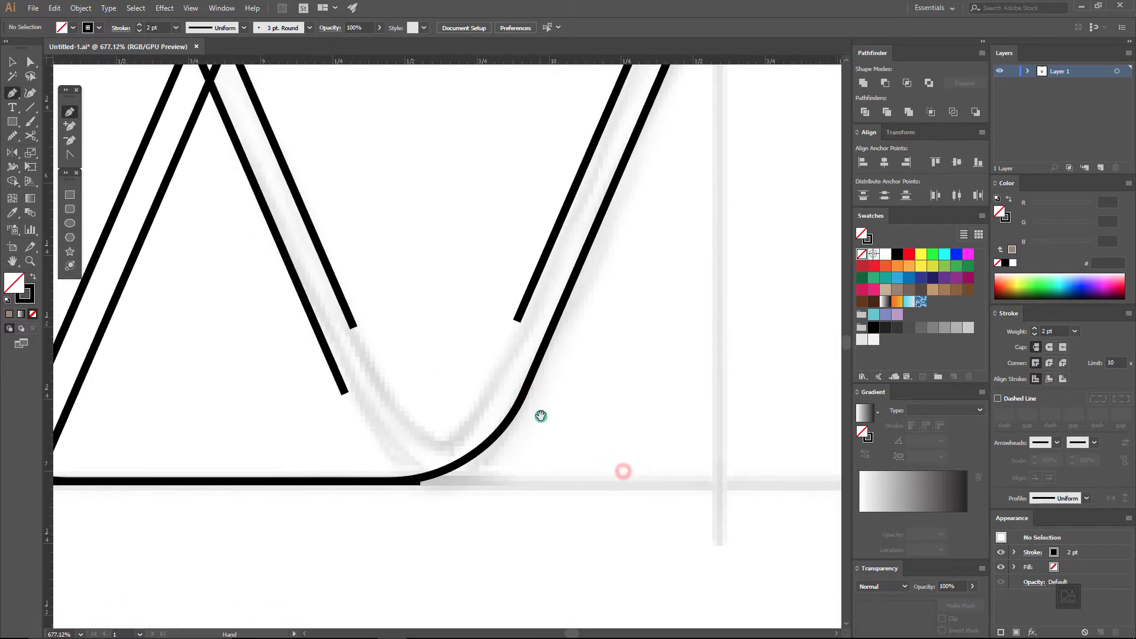
Step: Bridge the two inner V strokes with a Pen curve whose rounded bottom matches the outer curve
click(353, 326)
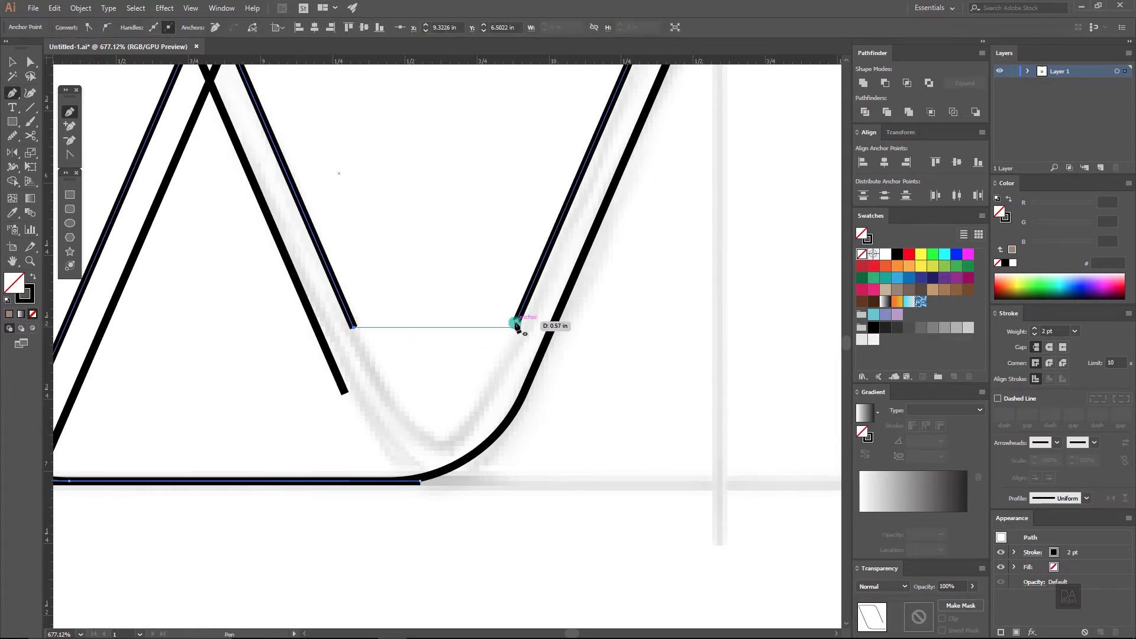
drag(516, 322, 608, 144)
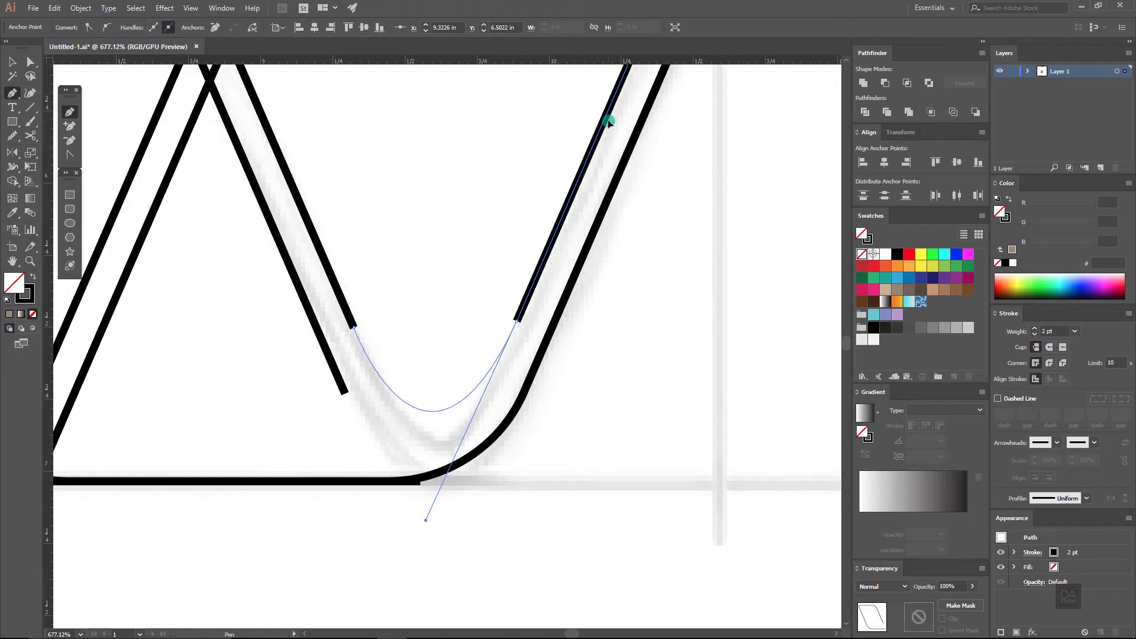
drag(608, 144, 613, 114)
ctrl+click(526, 328)
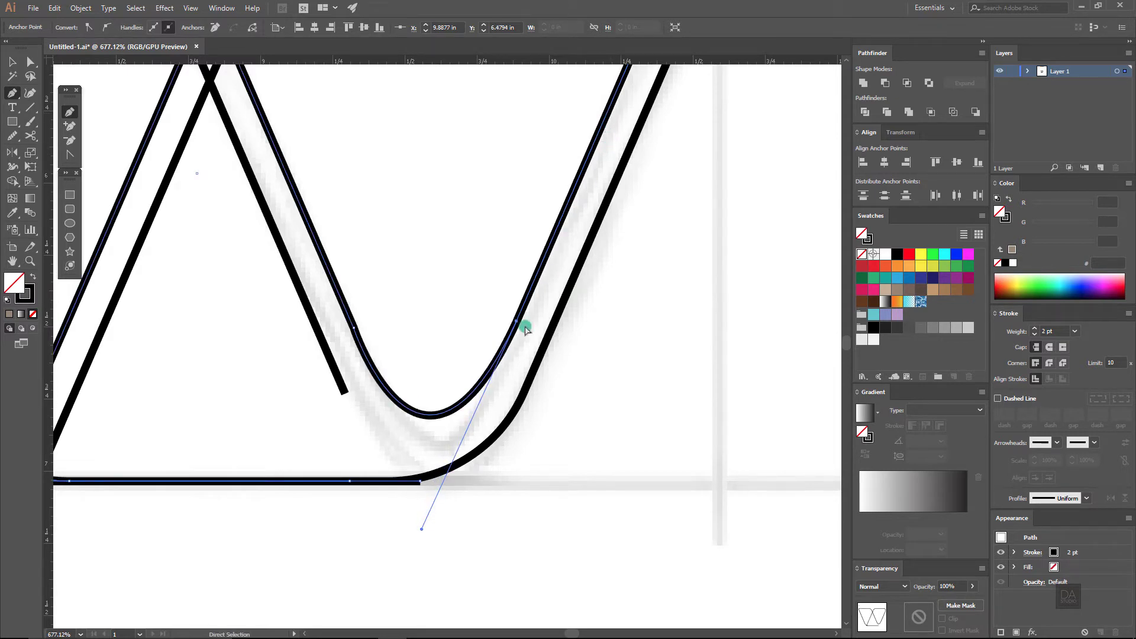
drag(422, 531, 429, 536)
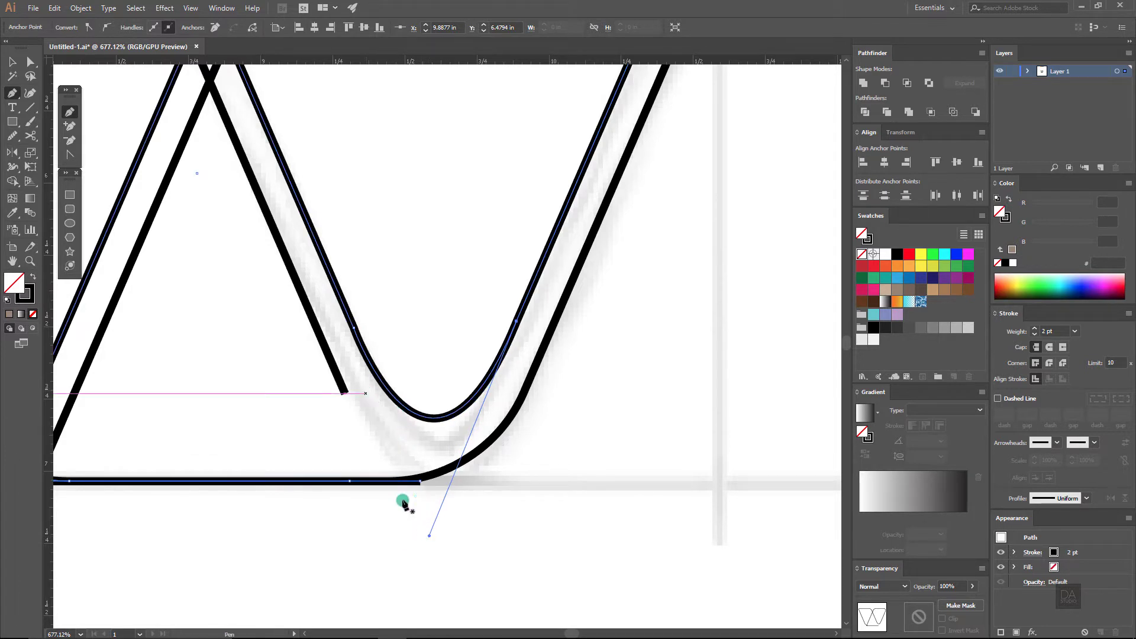
drag(429, 539, 433, 529)
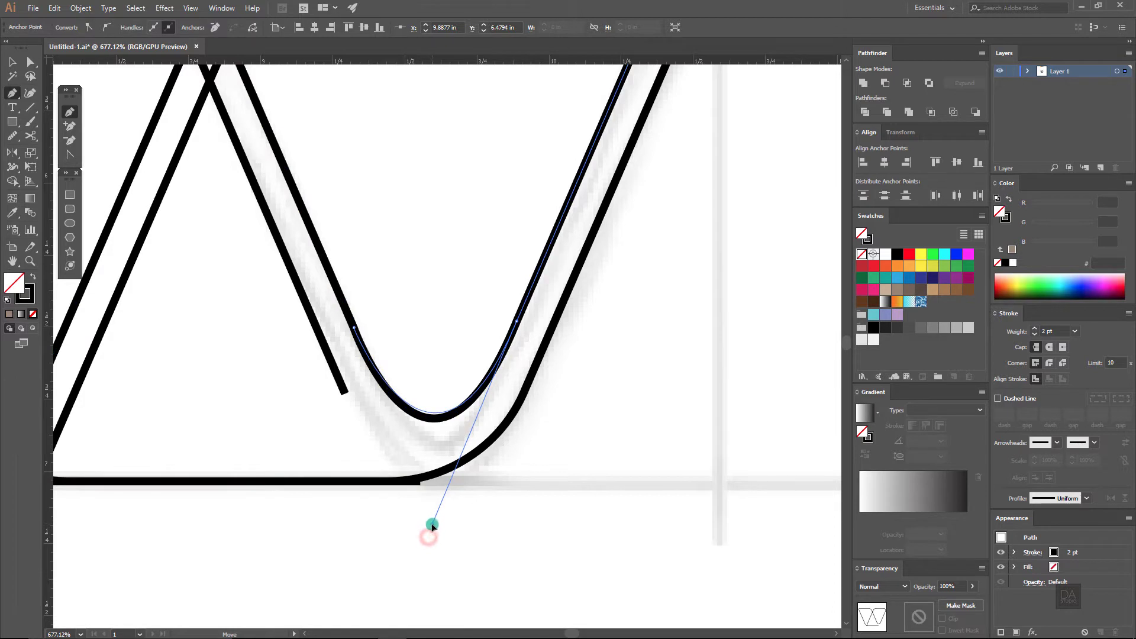
ctrl+click(549, 513)
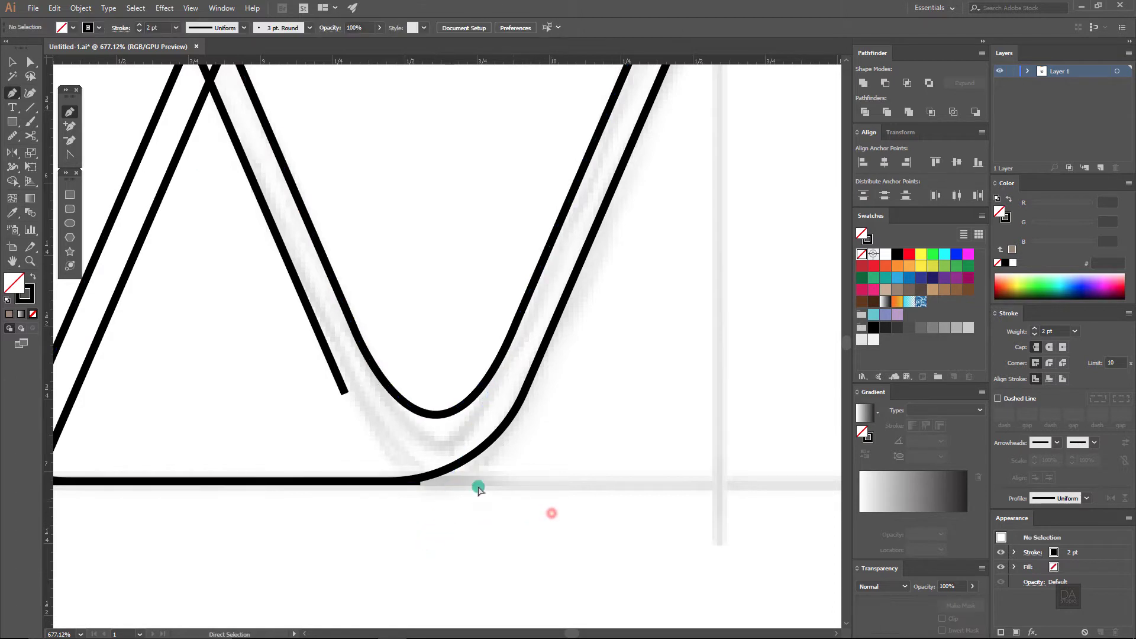
Step: Draw a wider curve from the left stroke's loose end into the right stroke, pulling its bend lower
click(345, 394)
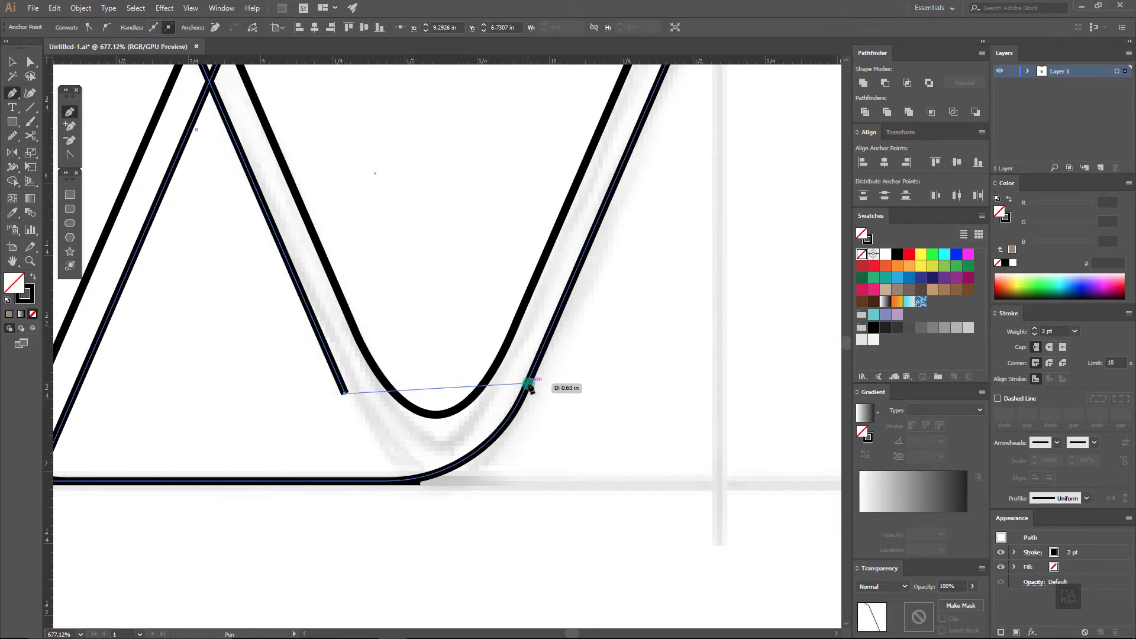
mouse_move(526, 384)
mouse_down()
mouse_move(600, 222)
mouse_move(620, 212)
mouse_up()
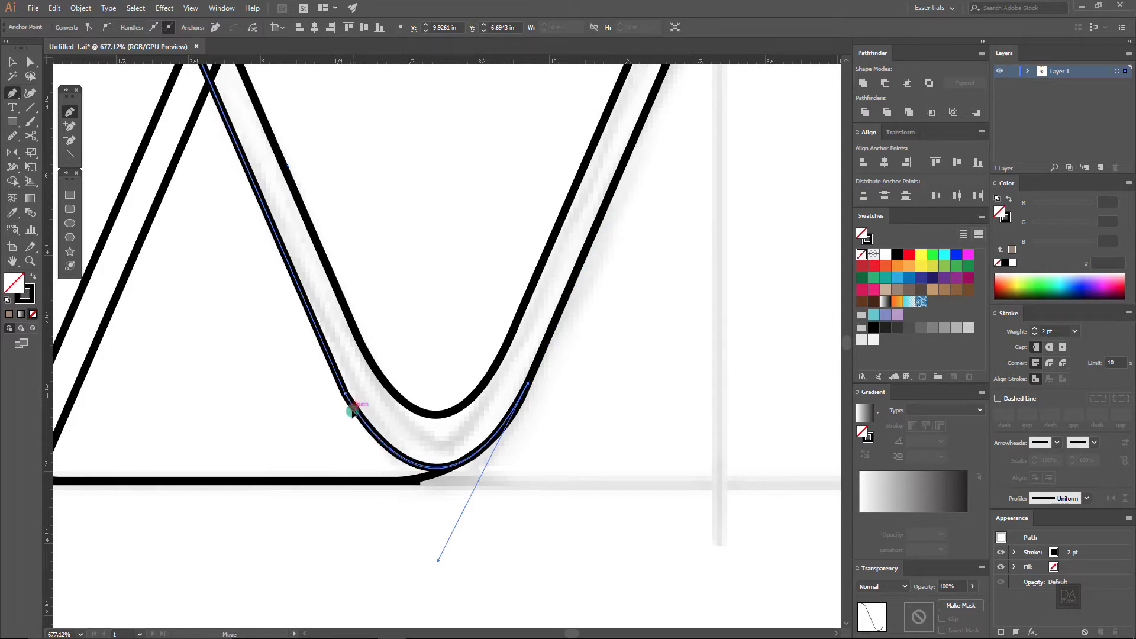
click(320, 432)
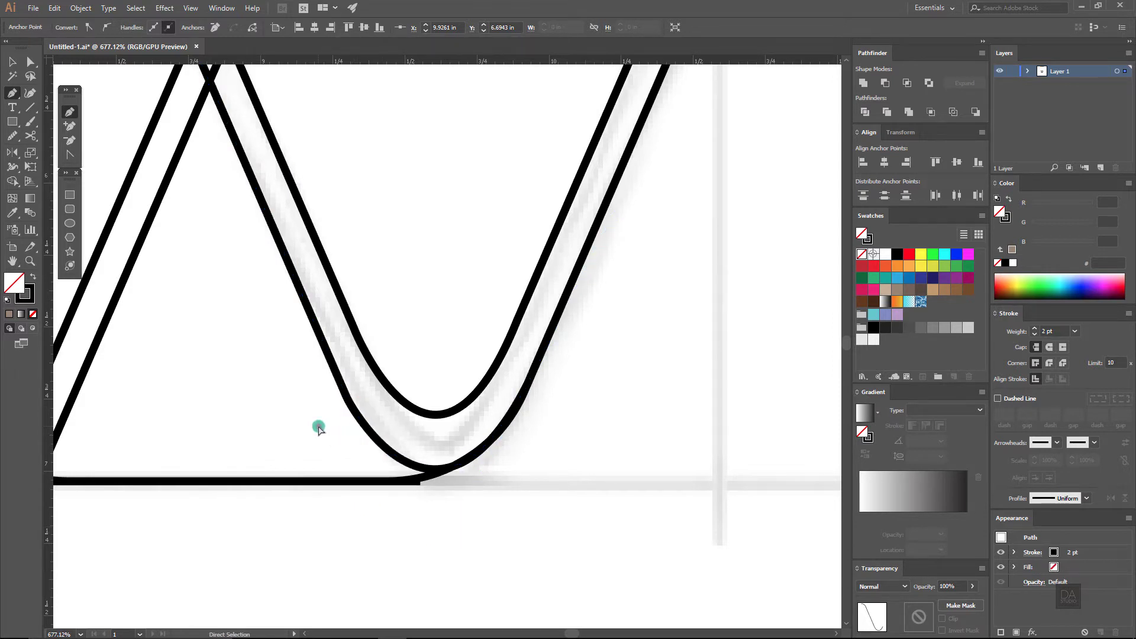
click(351, 411)
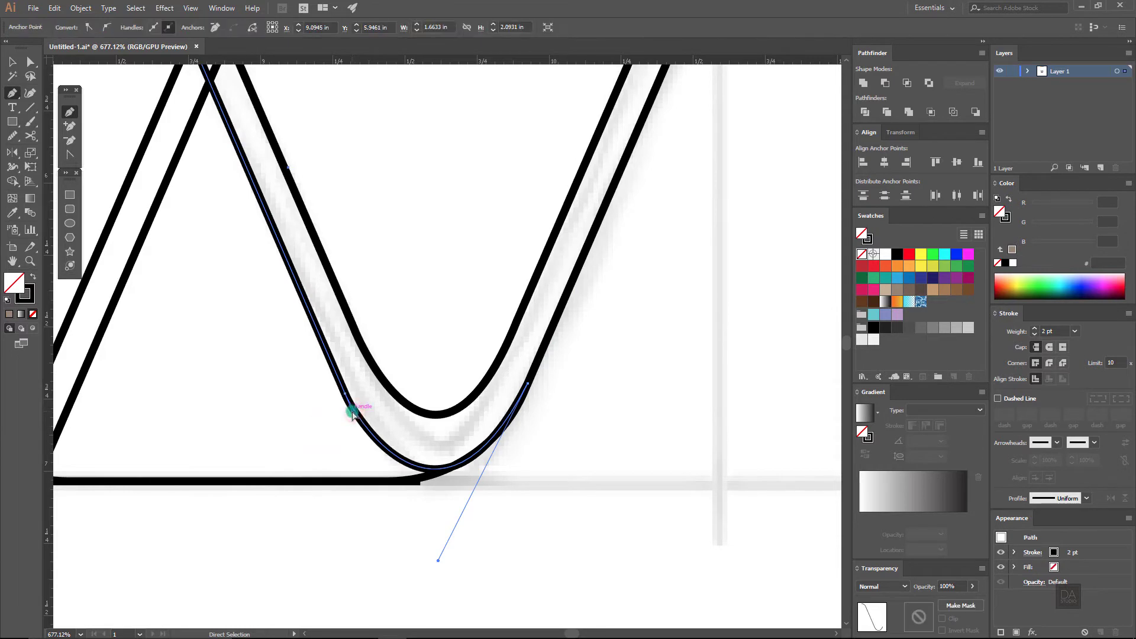
drag(353, 414, 358, 430)
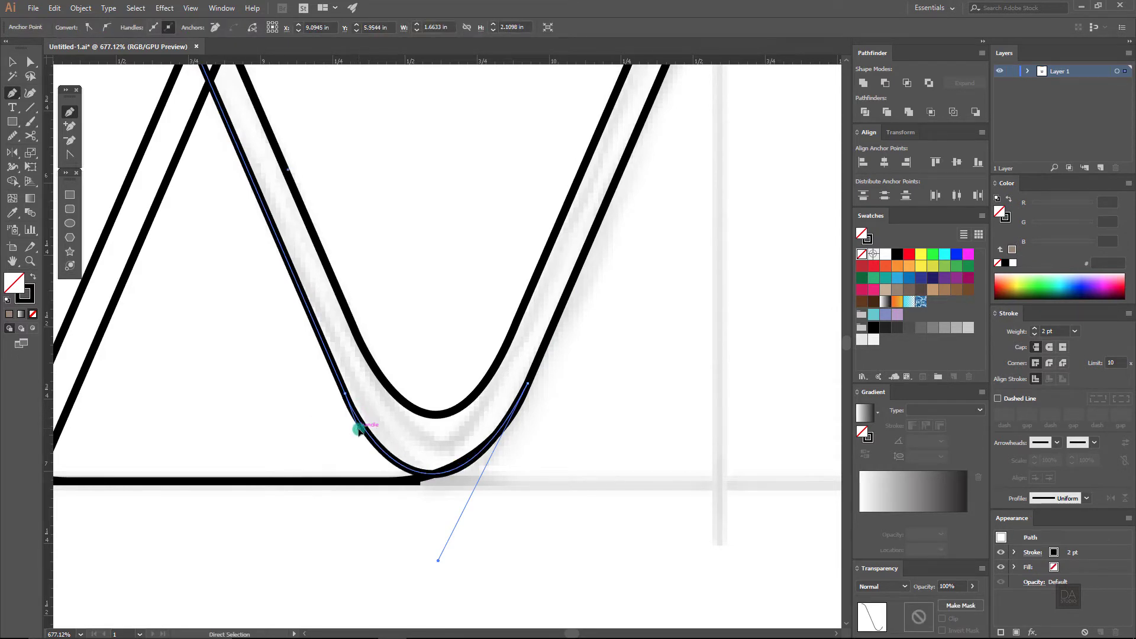
click(580, 468)
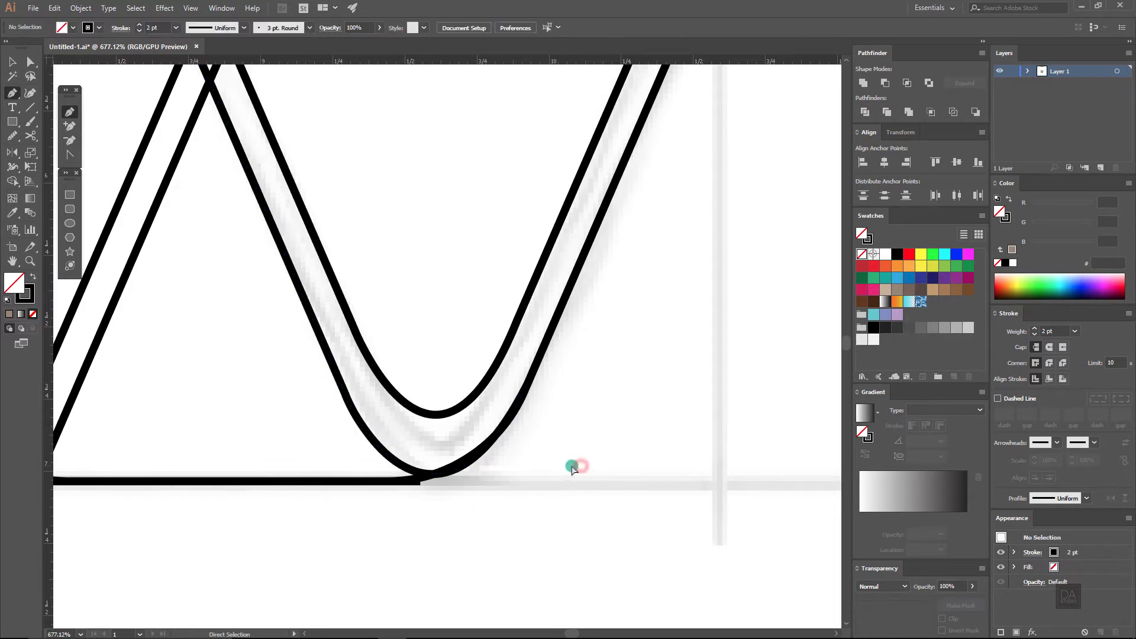
click(493, 445)
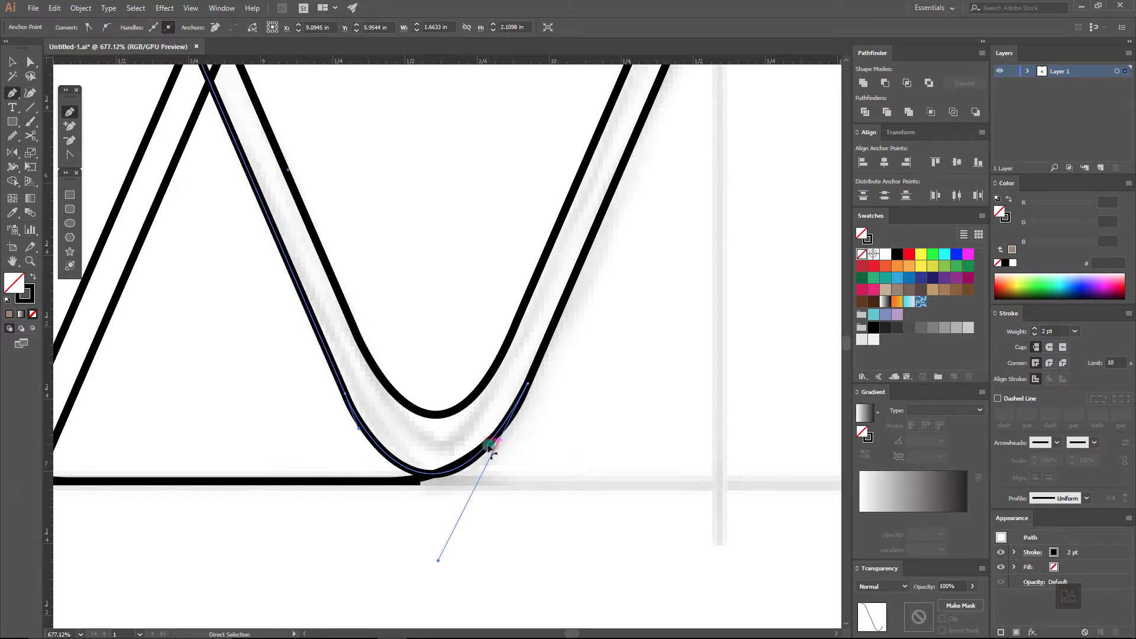
Step: Smooth the inner curve's lower bend and the left side of the curve with the Smooth tool
click(9, 136)
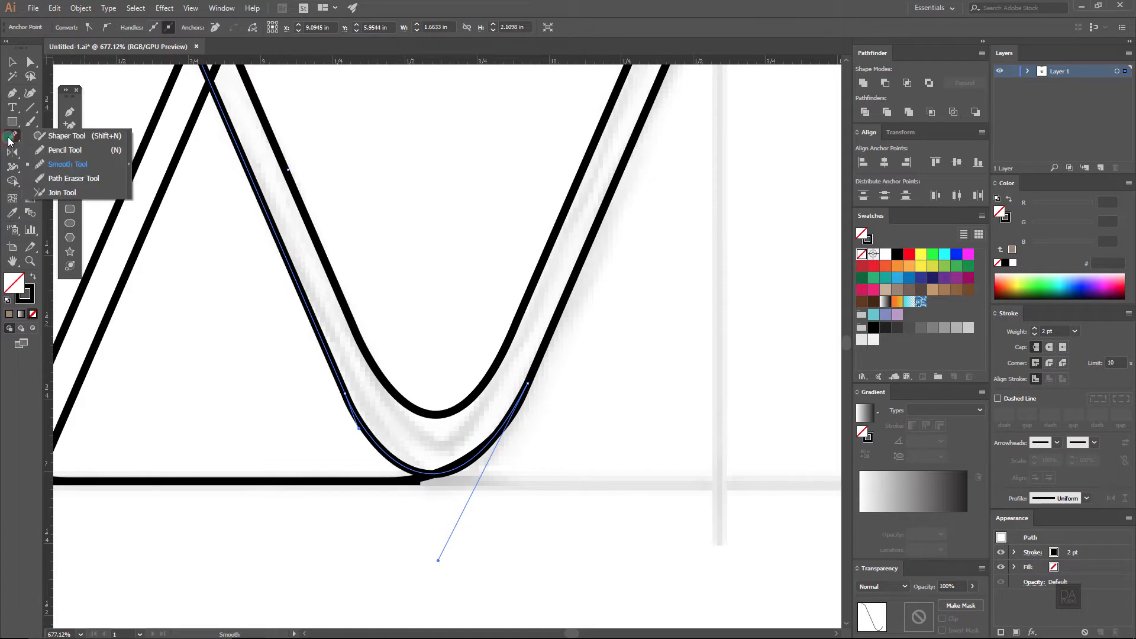
click(67, 165)
mouse_move(367, 437)
mouse_down()
mouse_move(344, 389)
mouse_move(535, 388)
mouse_up()
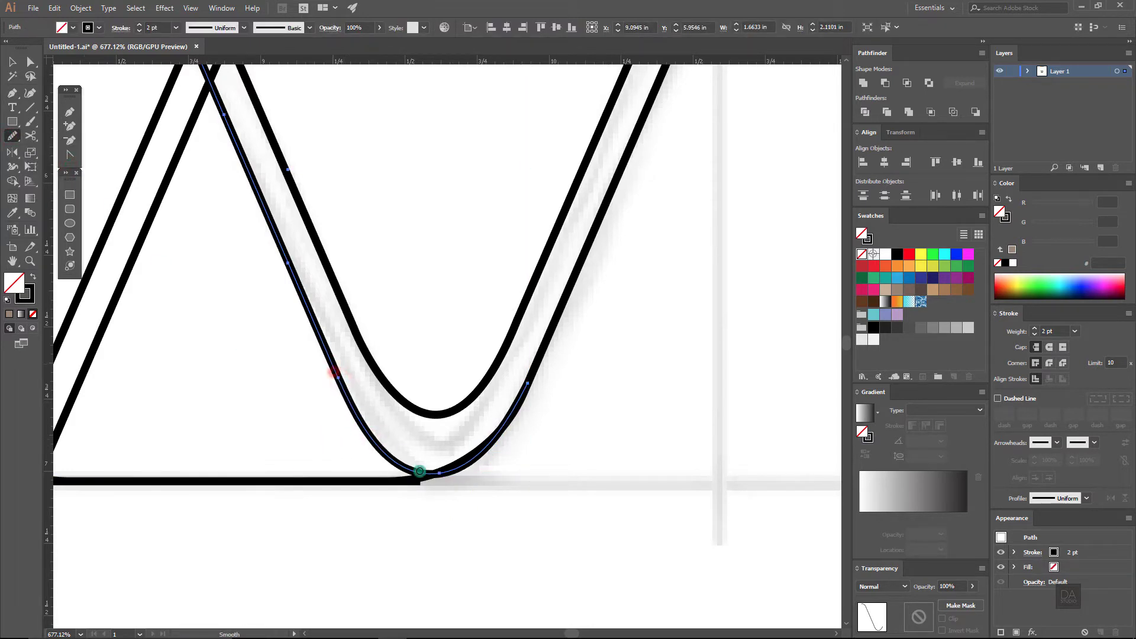
ctrl+click(459, 411)
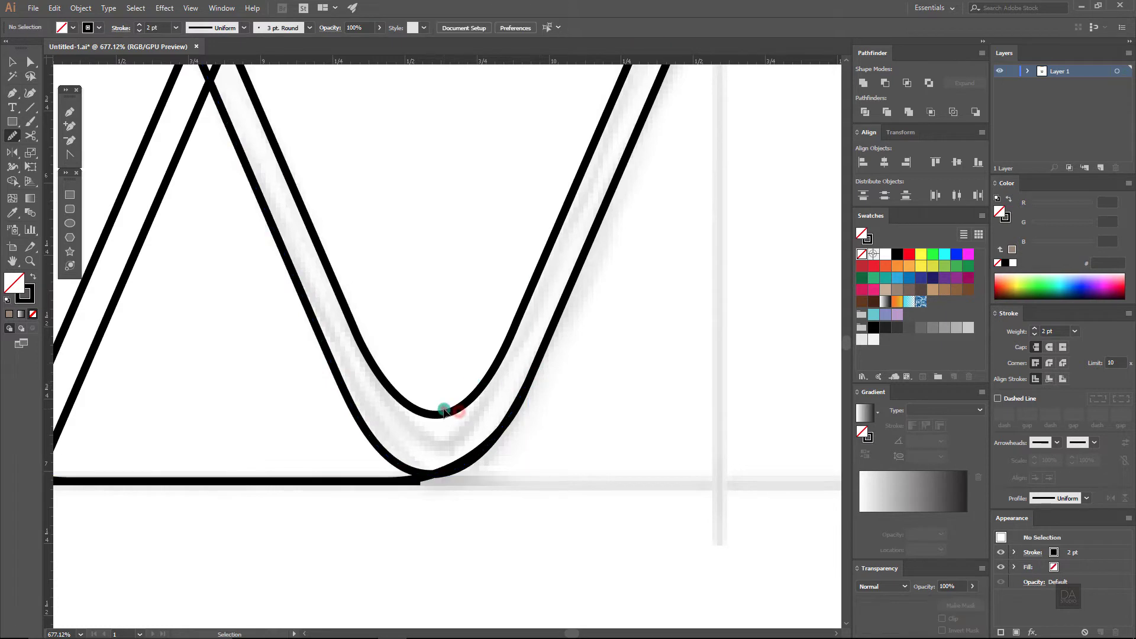
ctrl+click(404, 399)
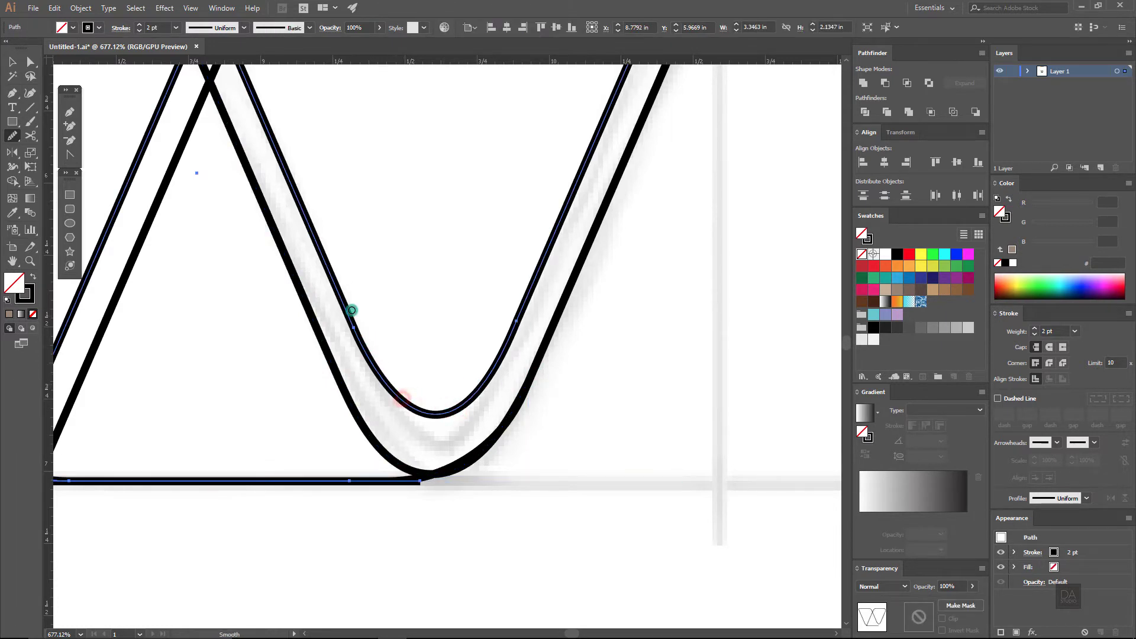
drag(397, 392, 445, 413)
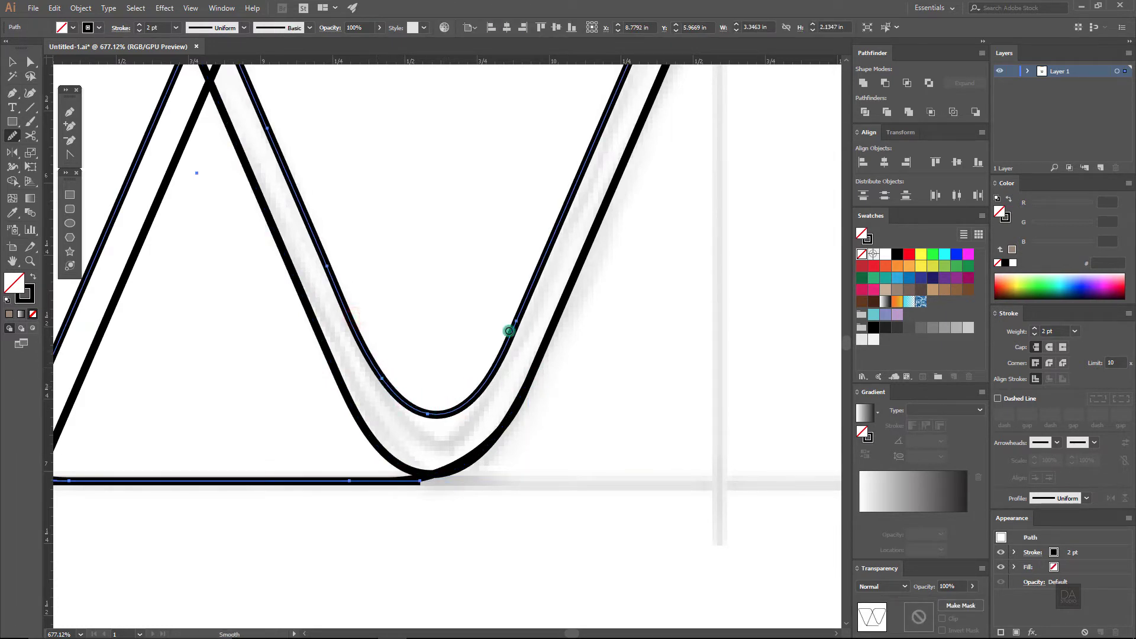
Step: Smooth the V curve's right side and the W's right diagonal, then deselect
mouse_move(508, 331)
mouse_down()
mouse_move(481, 376)
mouse_move(504, 344)
mouse_up()
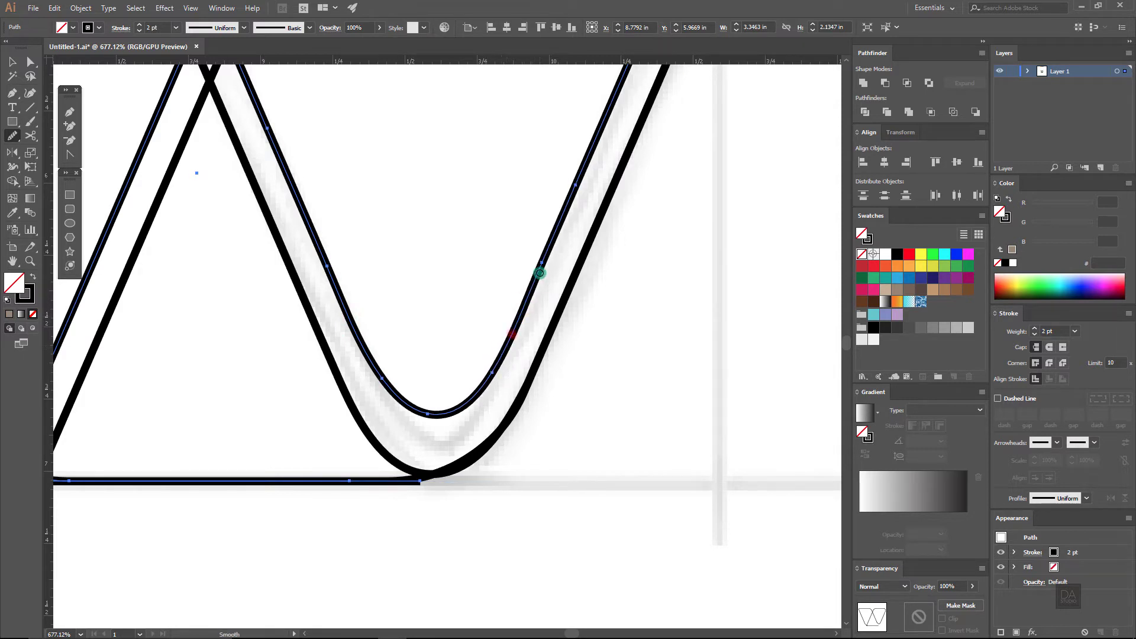
mouse_move(675, 348)
mouse_down()
mouse_move(546, 363)
mouse_move(571, 362)
mouse_up()
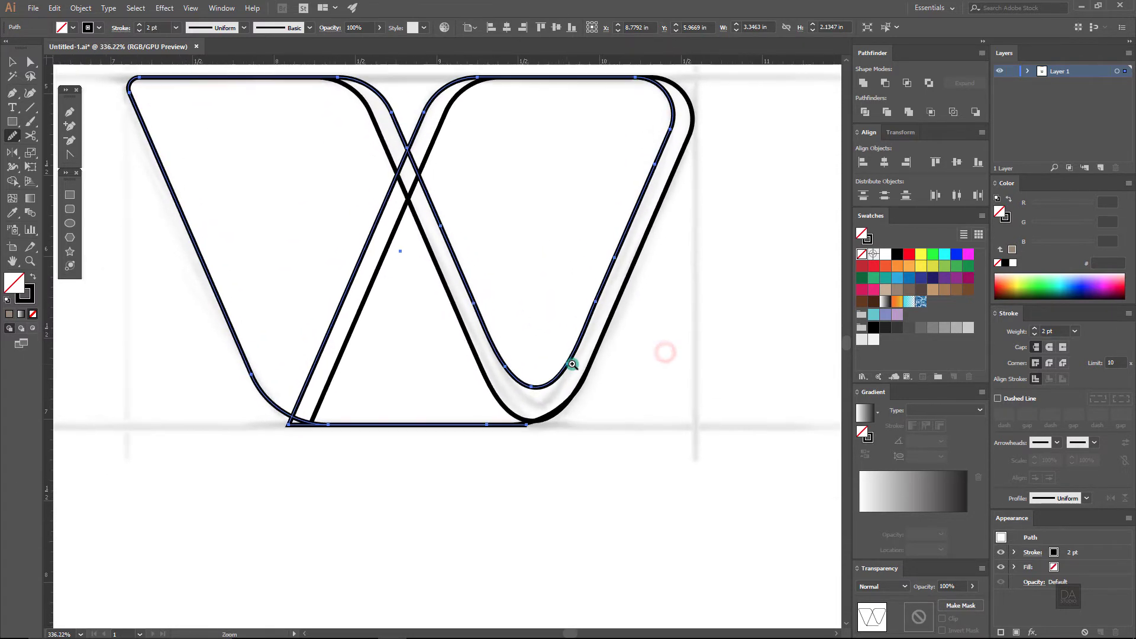
mouse_move(624, 236)
mouse_down()
mouse_move(576, 337)
mouse_move(592, 290)
mouse_up()
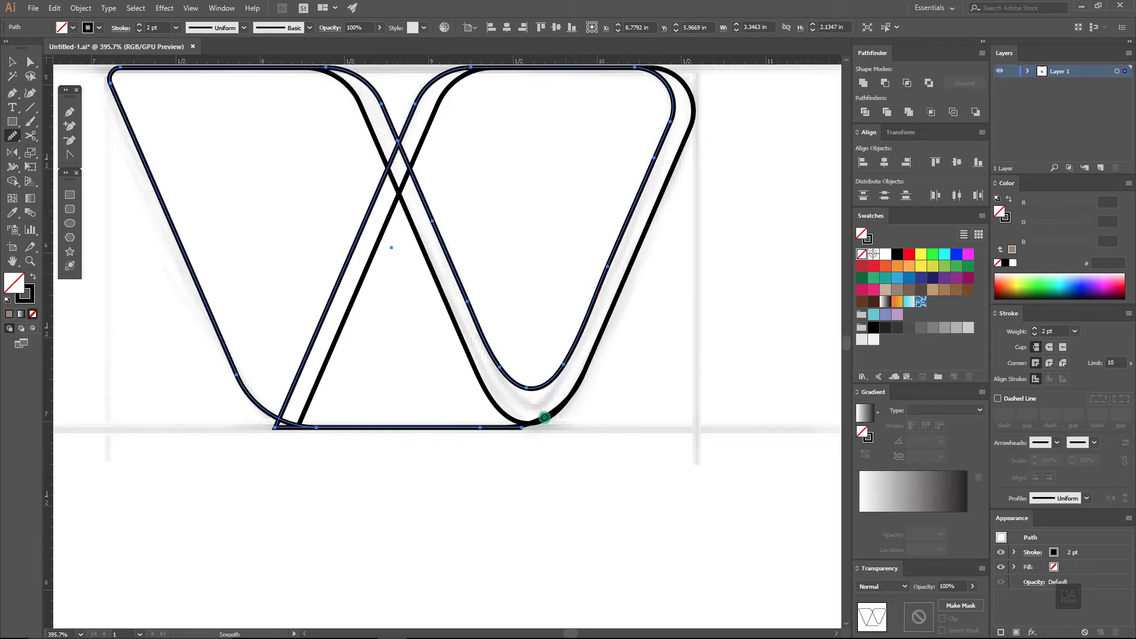
key(ctrl+shift+a)
drag(625, 392, 579, 396)
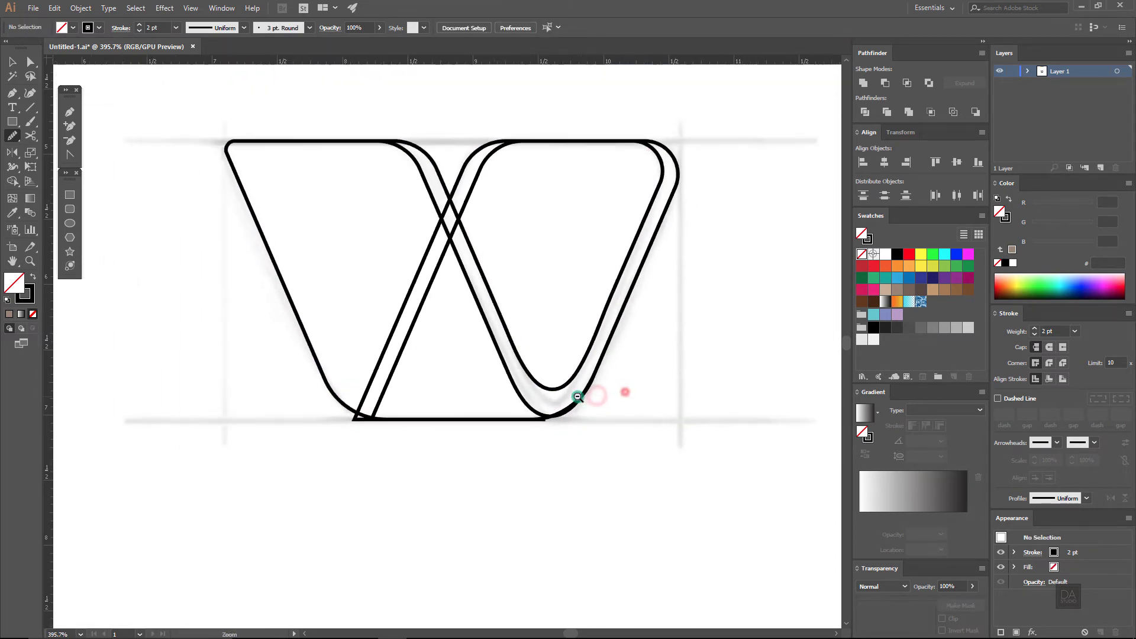
drag(586, 335, 513, 405)
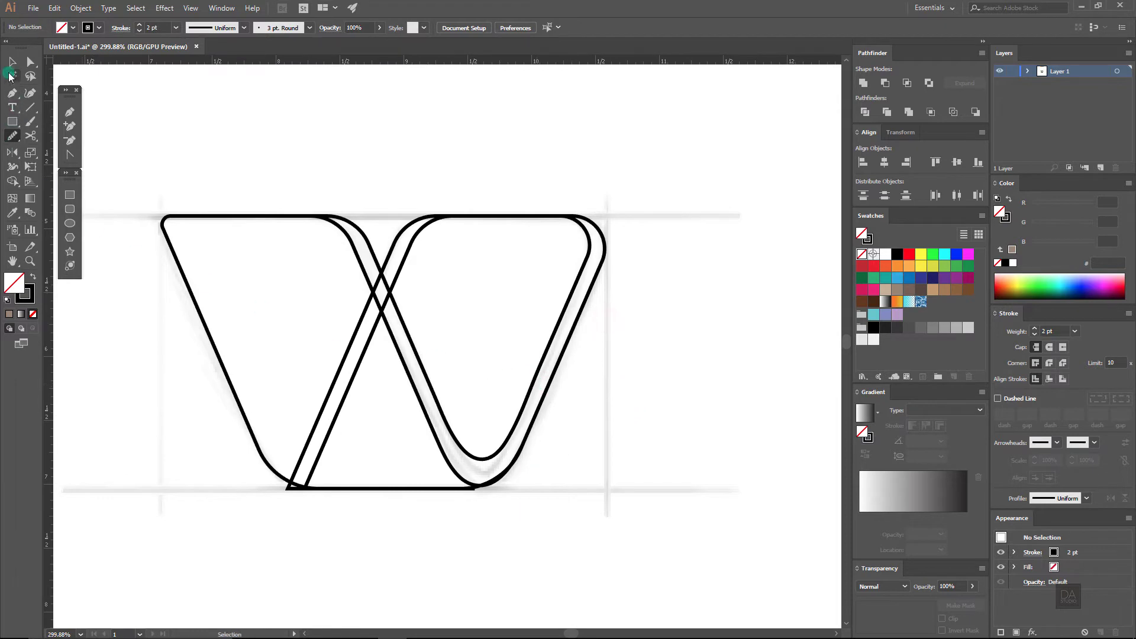
Step: Select the whole W outline and fill its right inner triangle dark brown with Shape Builder
click(12, 62)
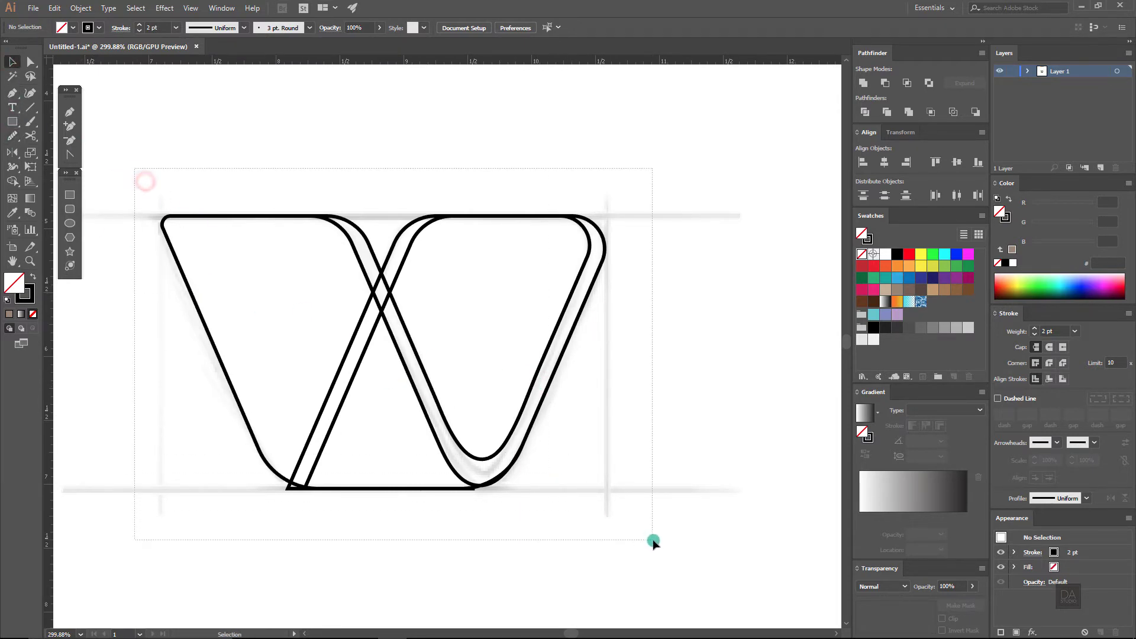
drag(145, 183, 653, 543)
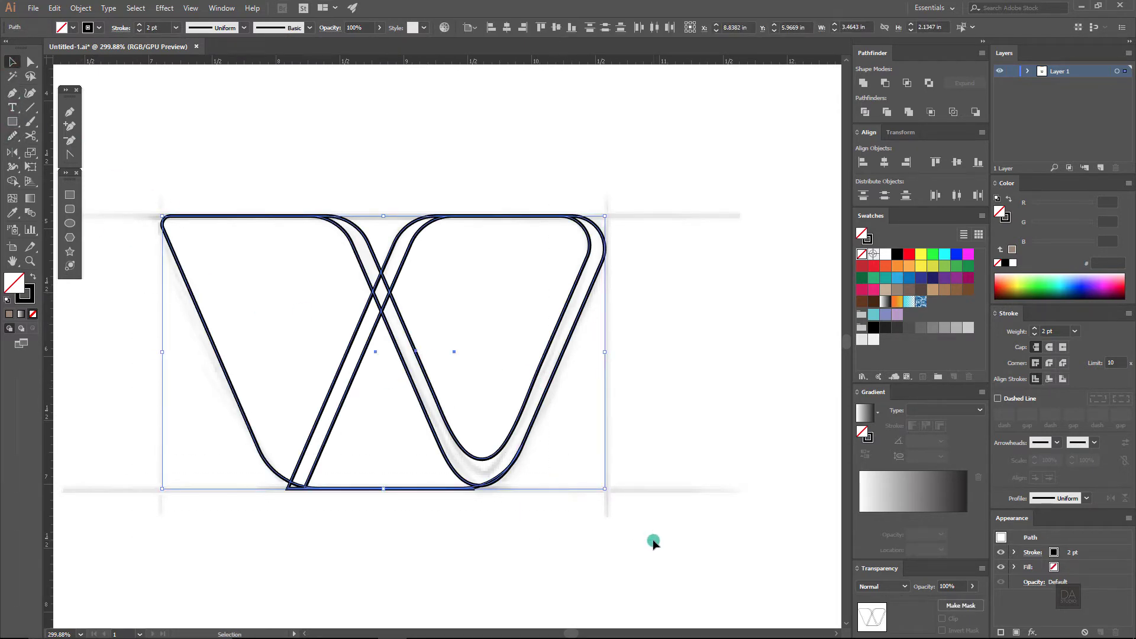
click(12, 187)
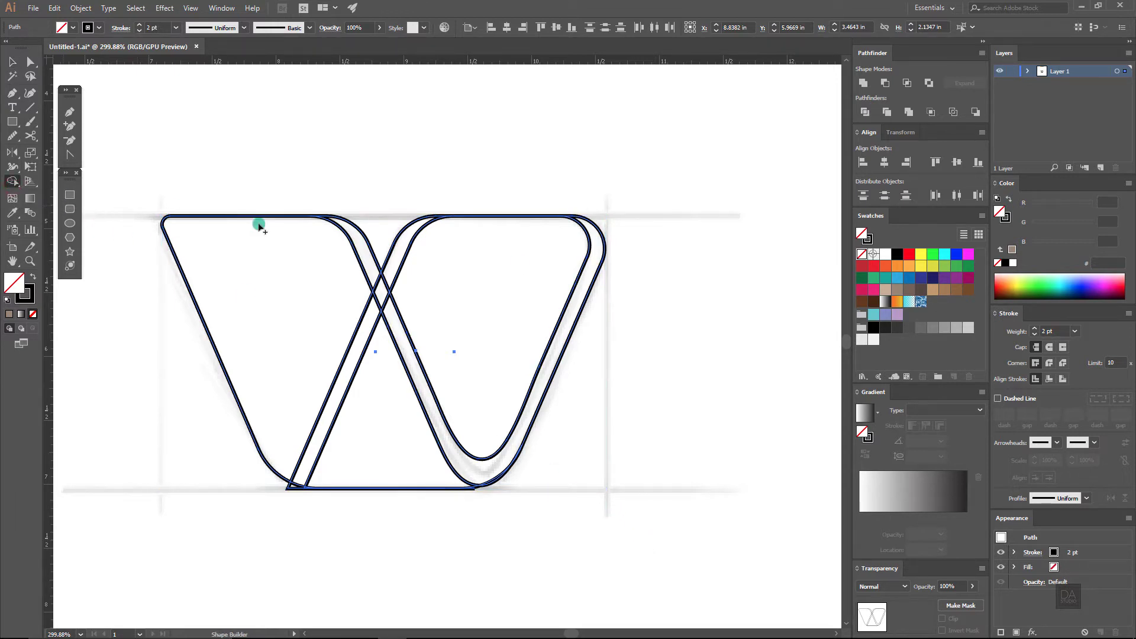
click(918, 293)
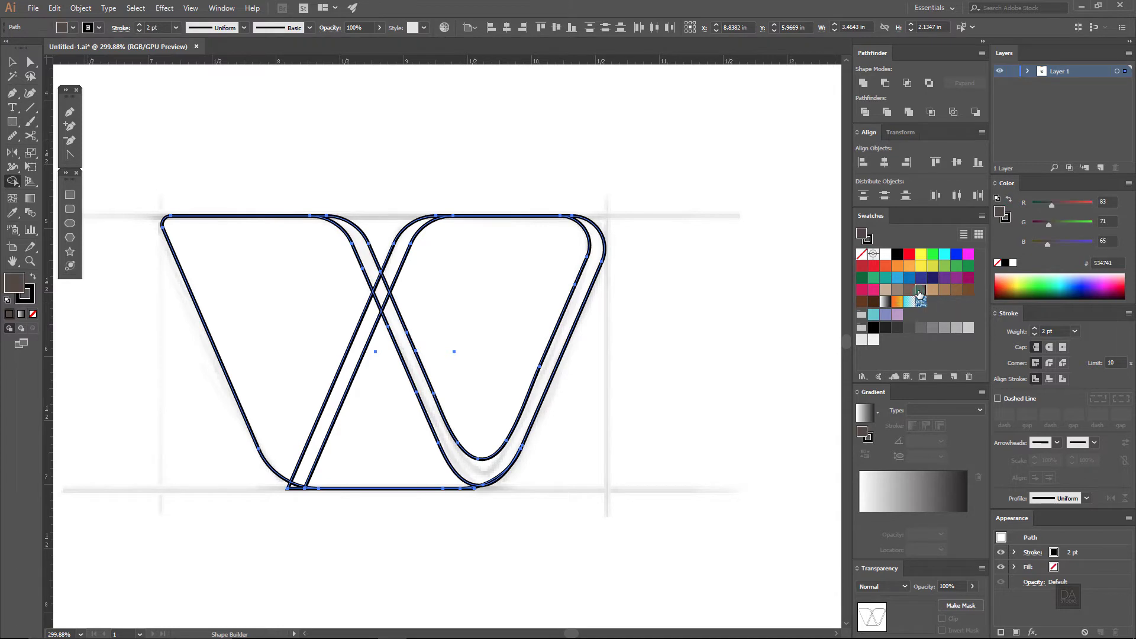
click(399, 255)
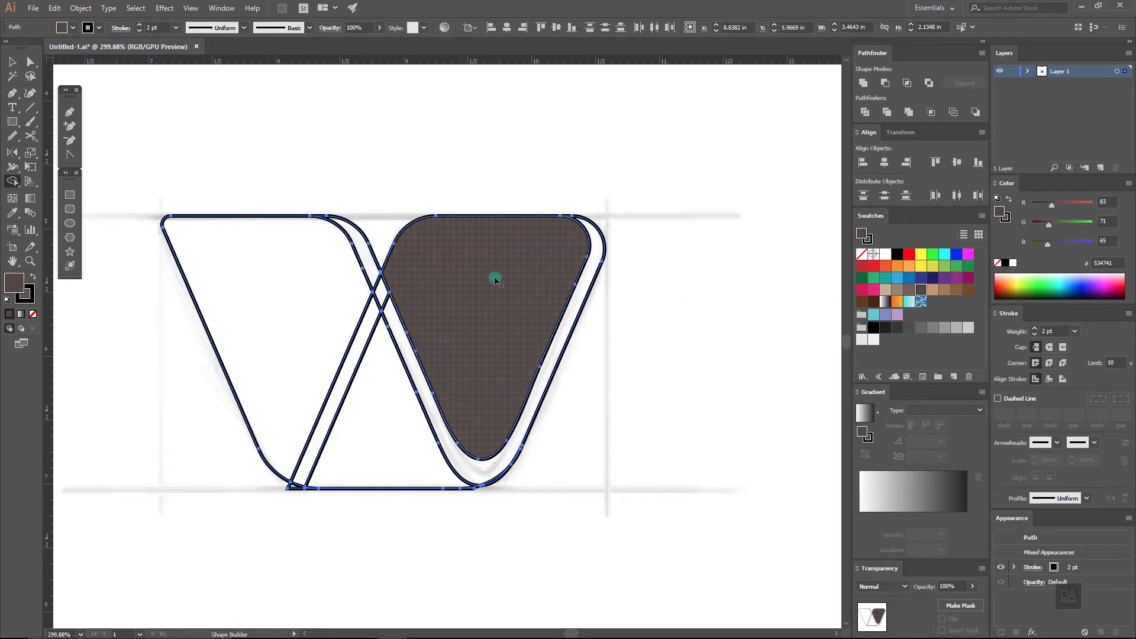
Step: Merge the left region and middle triangle in tan, and fill the band along the V medium brown
click(898, 291)
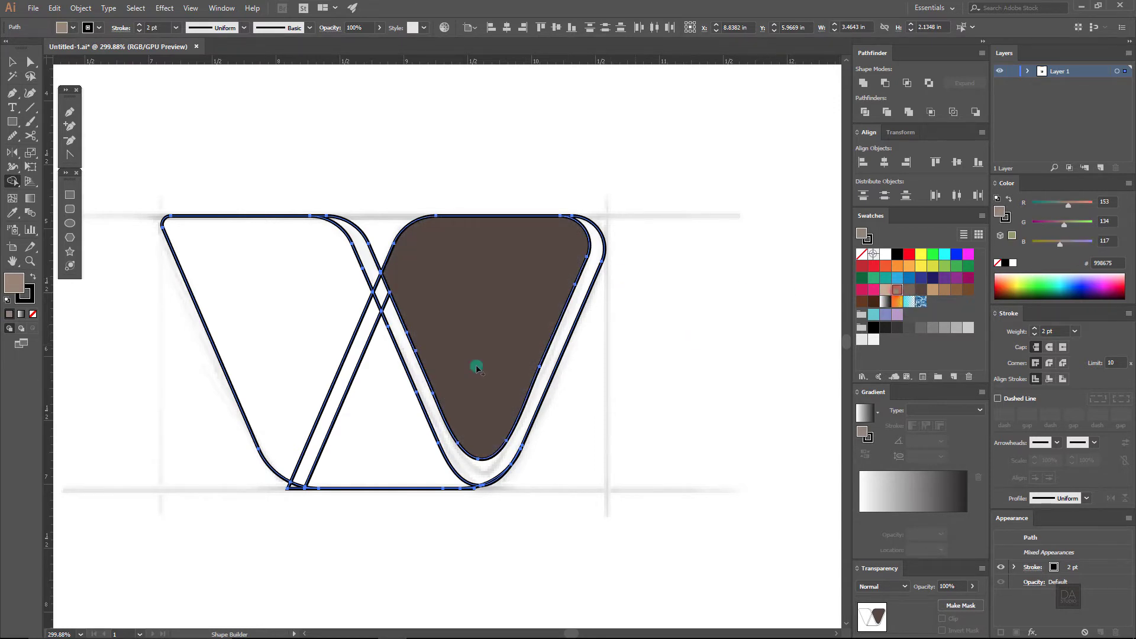
drag(318, 331, 385, 451)
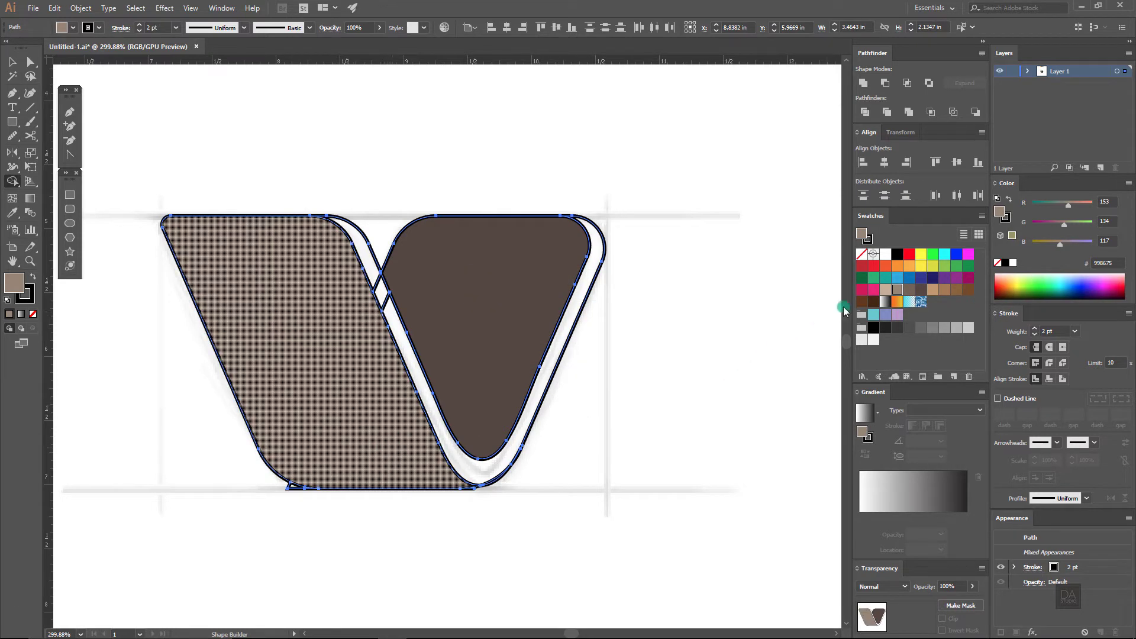
click(909, 291)
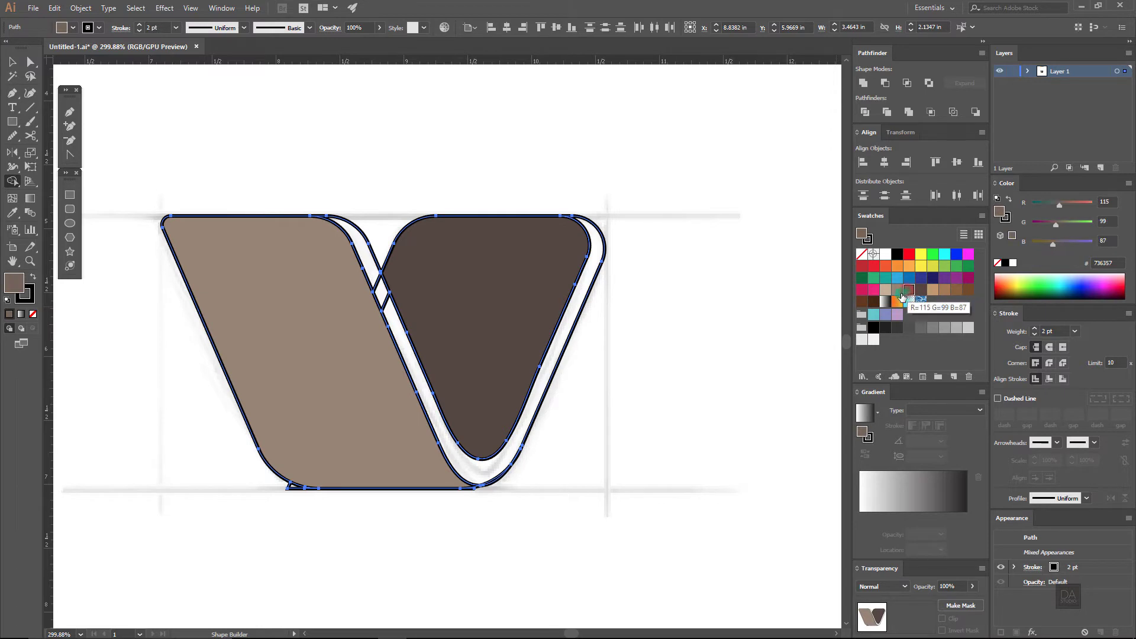
drag(371, 268, 393, 323)
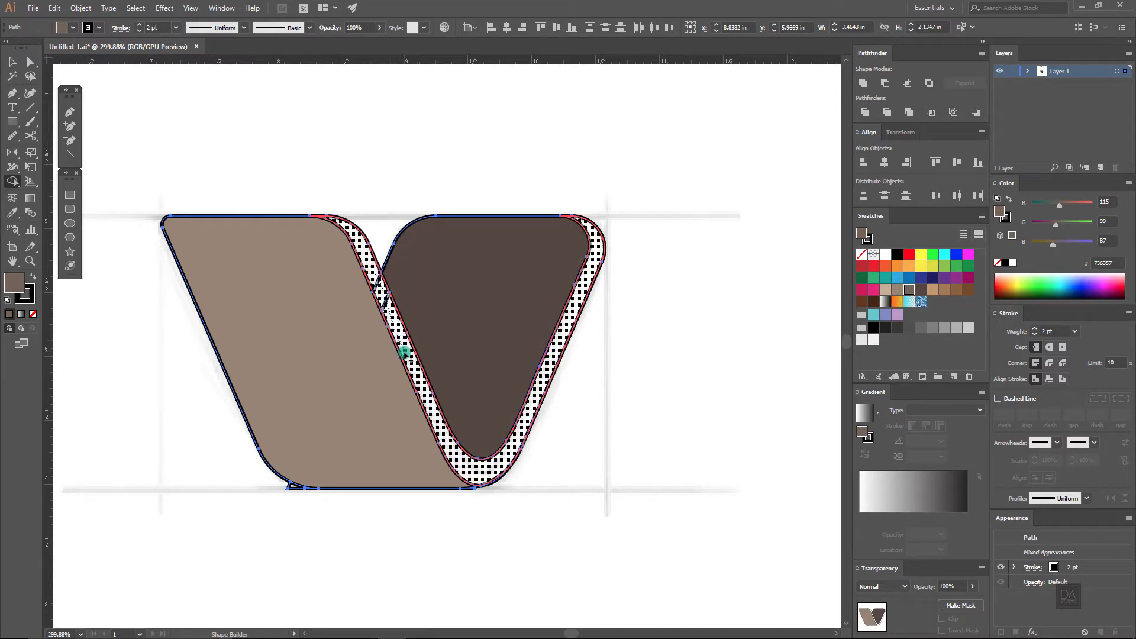
drag(407, 354, 403, 352)
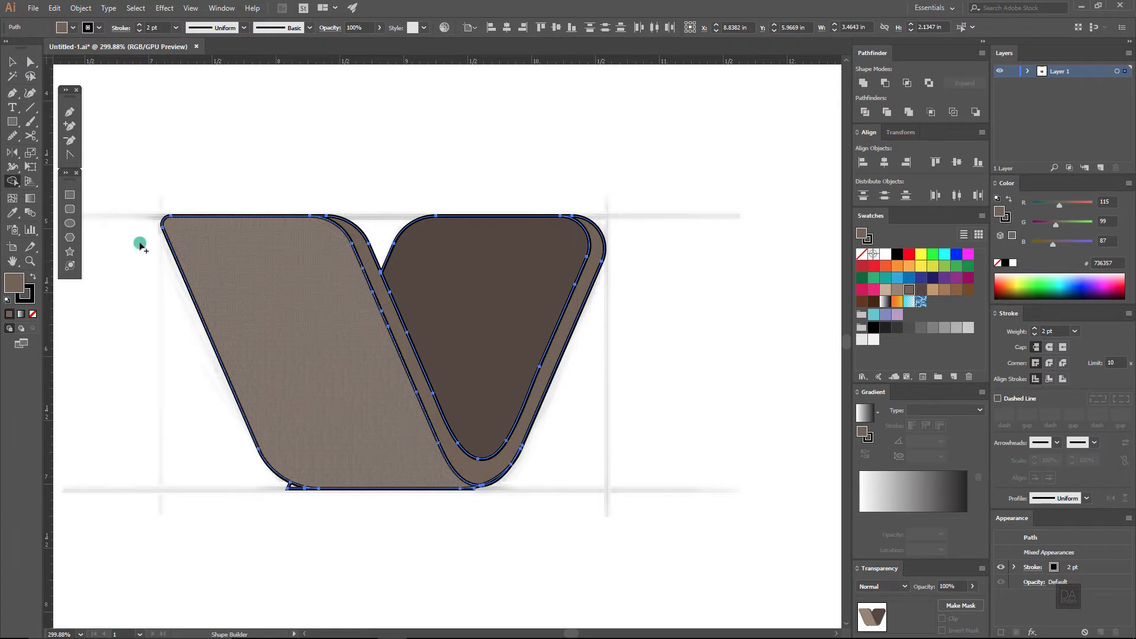
click(12, 62)
Step: Isolate the tan left shape and zoom in on the V's bottom corner
click(148, 123)
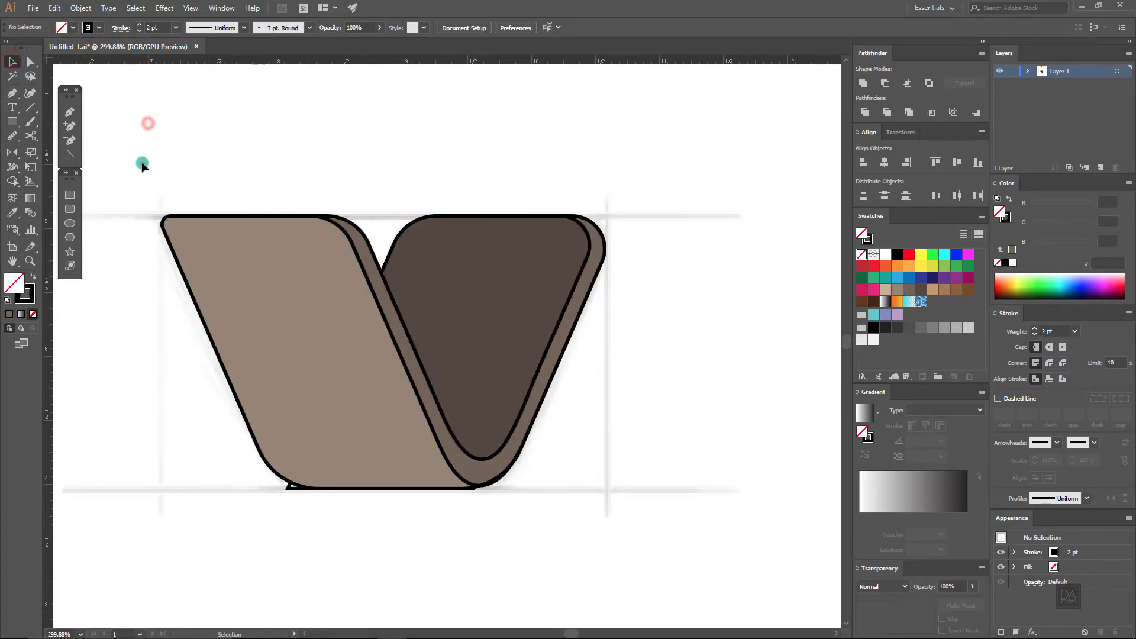
drag(142, 164, 664, 525)
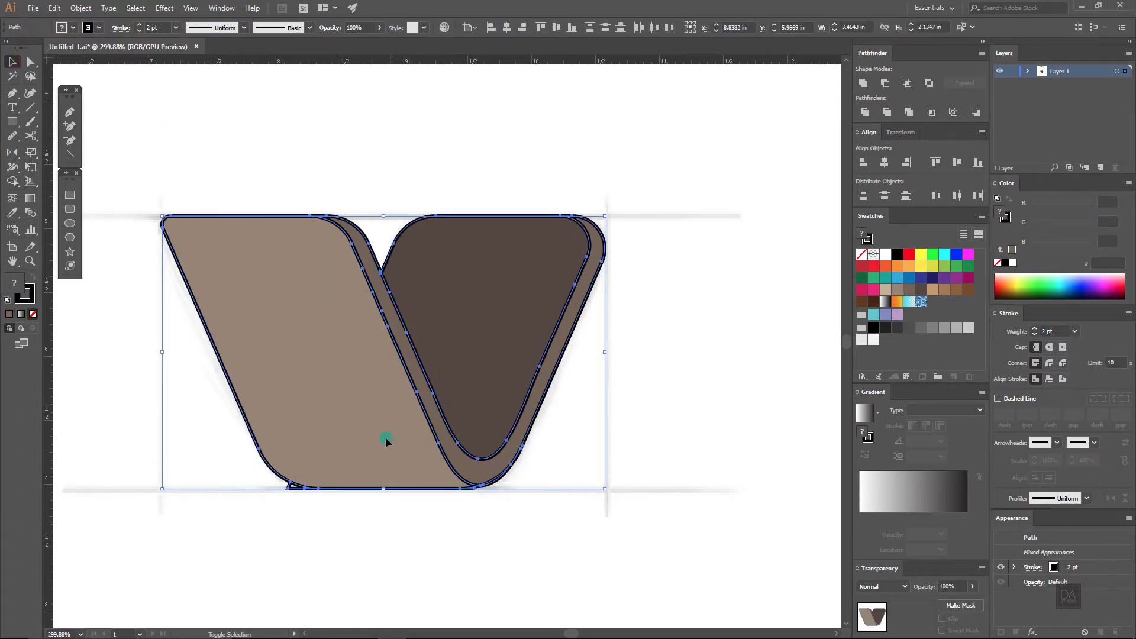
shift+click(370, 403)
shift+click(456, 448)
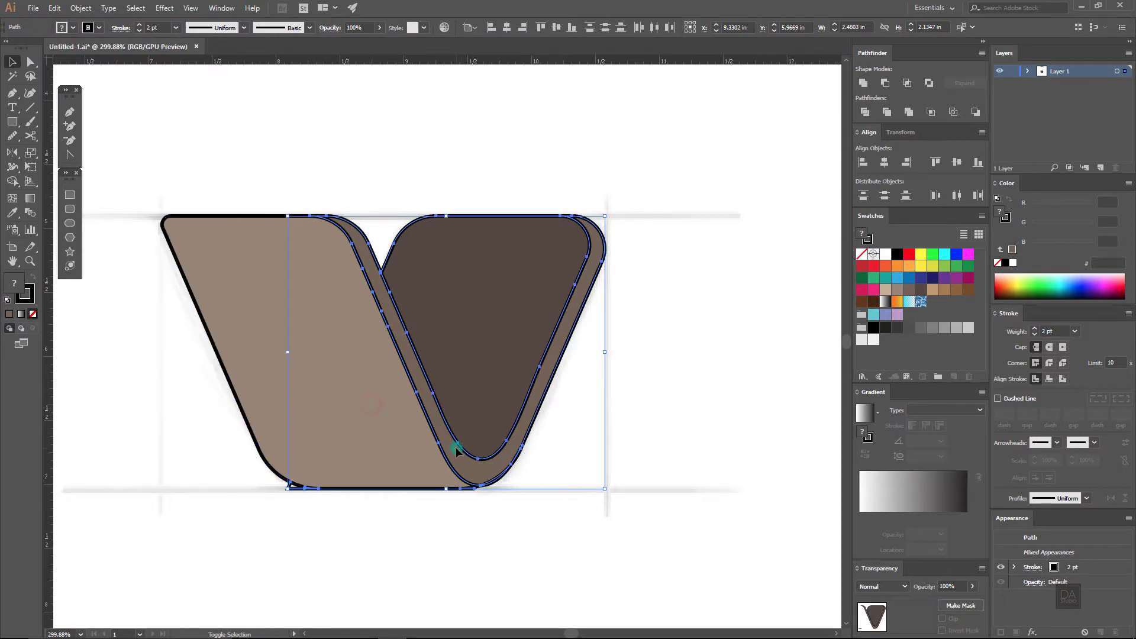
shift+click(494, 383)
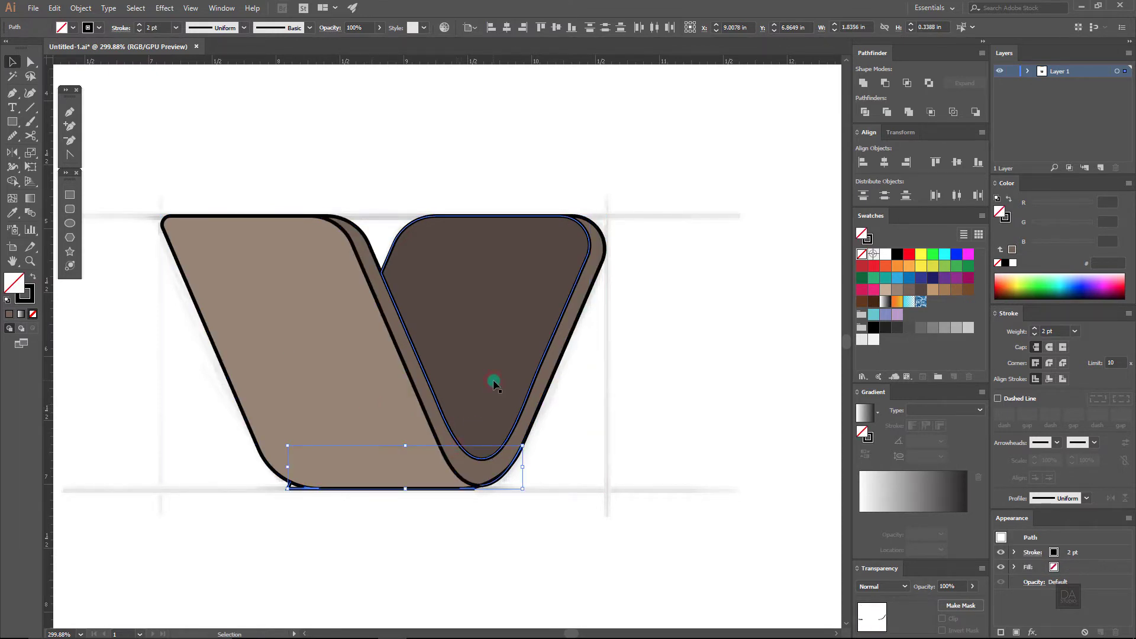
click(602, 377)
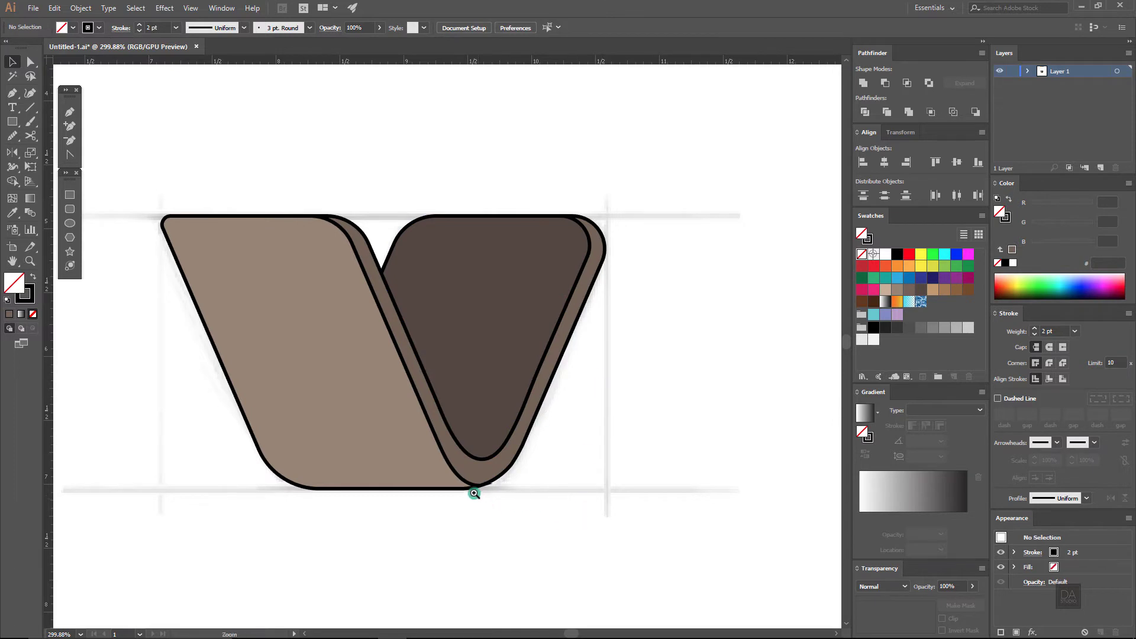
drag(474, 493, 799, 464)
click(367, 503)
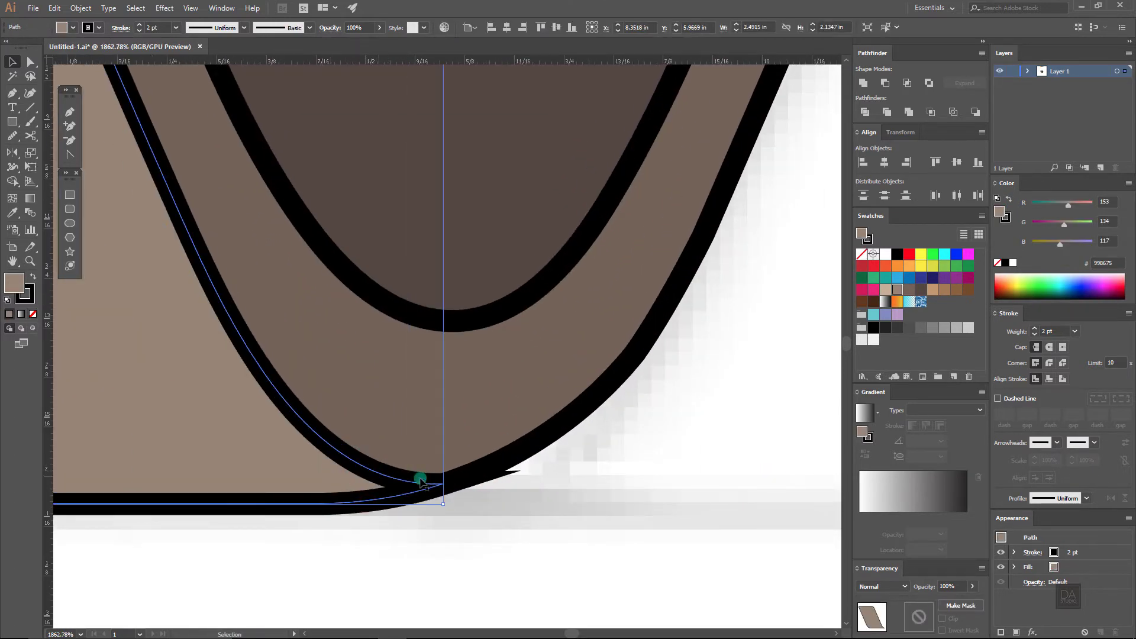
Step: Reshape the tan shape's bottom-tip anchors and lower segment to fit the rounded corner
click(30, 62)
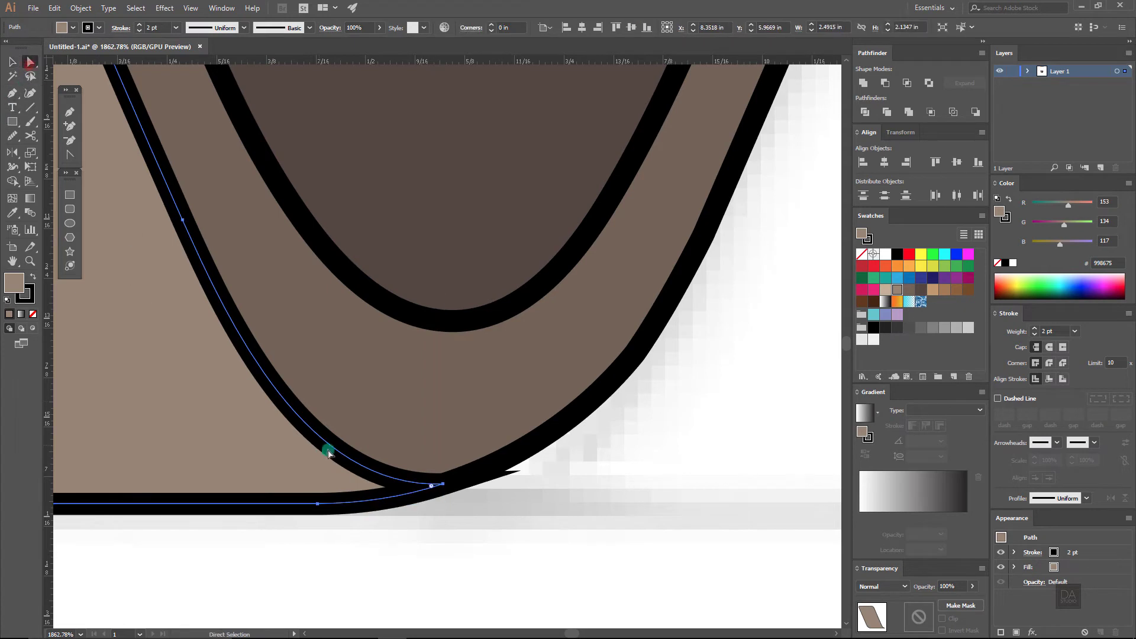
click(444, 490)
click(399, 504)
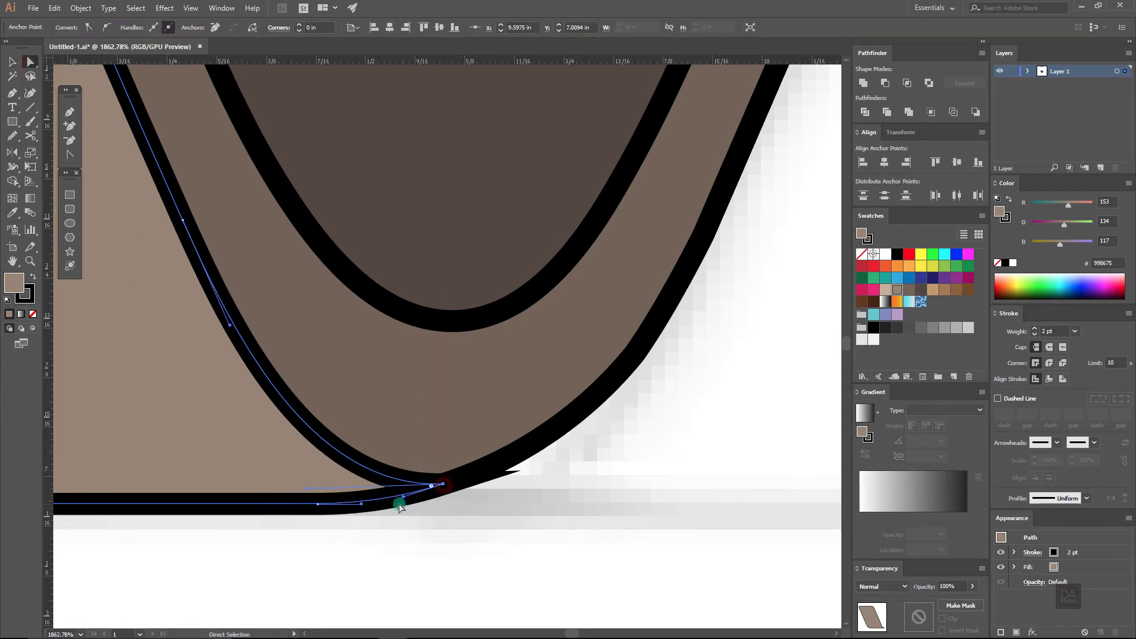
scroll(502, 495, up, 2)
scroll(414, 491, up, 2)
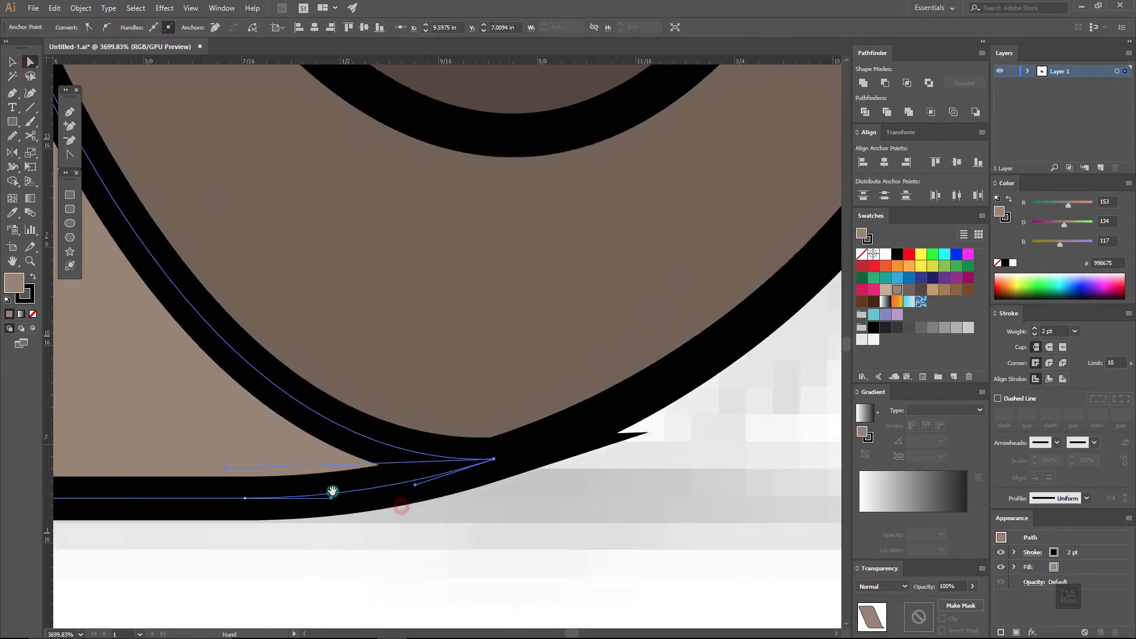
drag(225, 472, 225, 459)
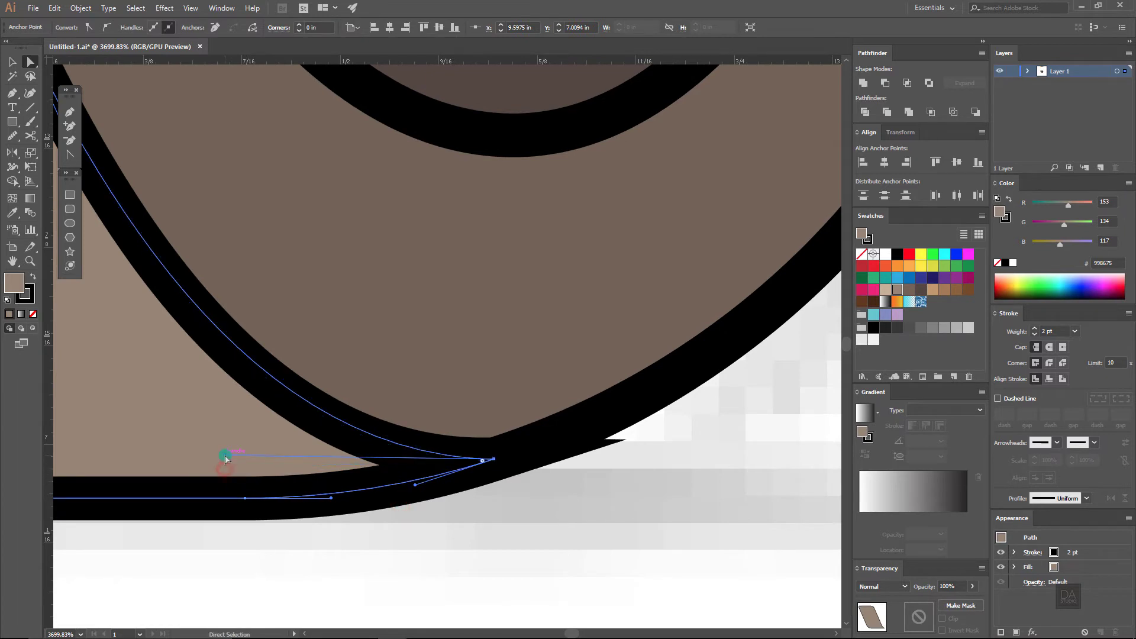
click(387, 495)
drag(412, 491, 416, 495)
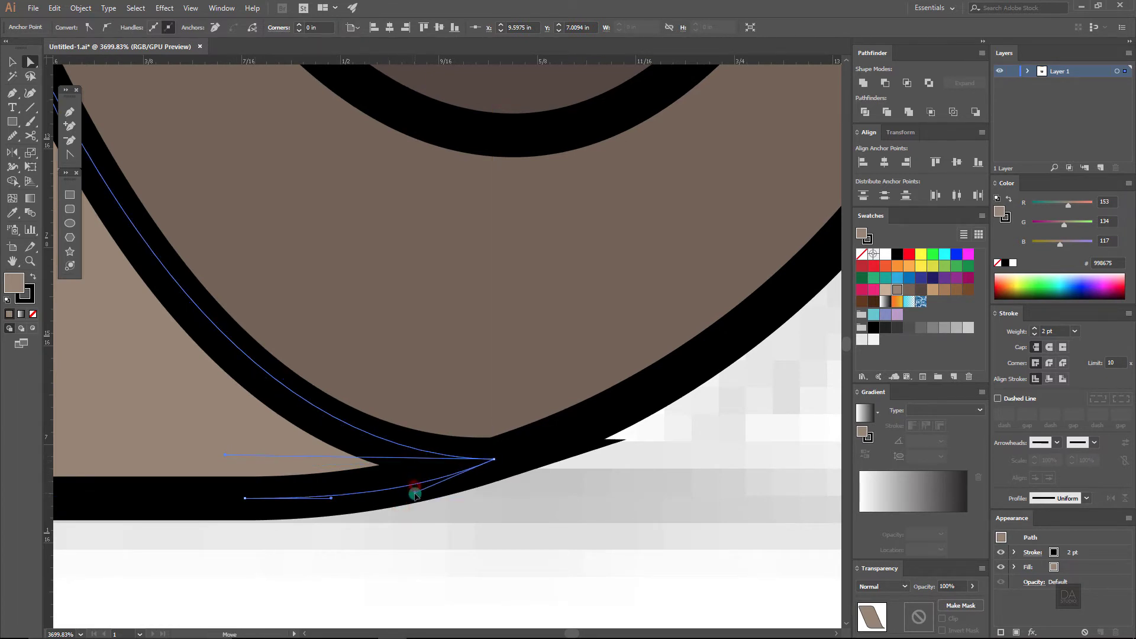
click(545, 513)
drag(591, 520, 244, 452)
drag(636, 430, 585, 455)
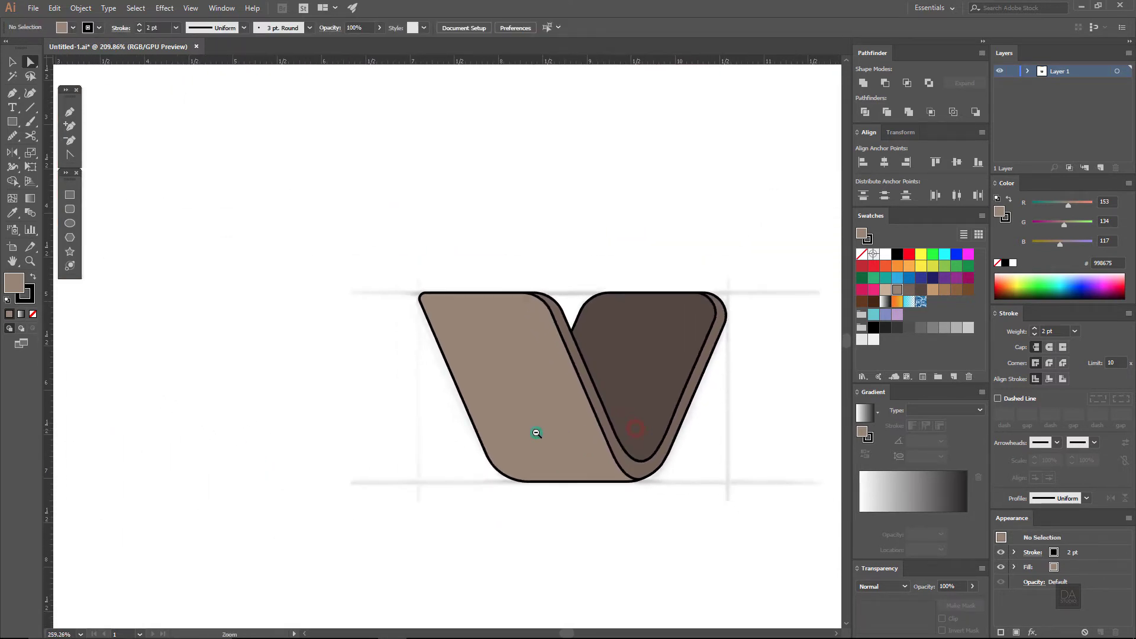
drag(684, 472, 566, 467)
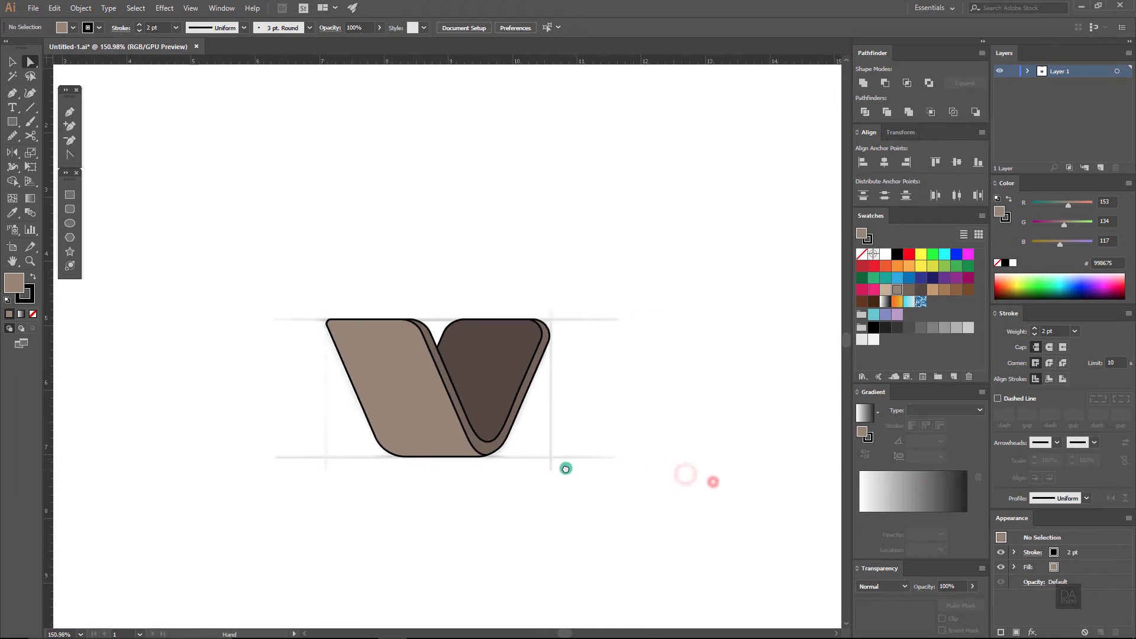
drag(470, 428, 503, 428)
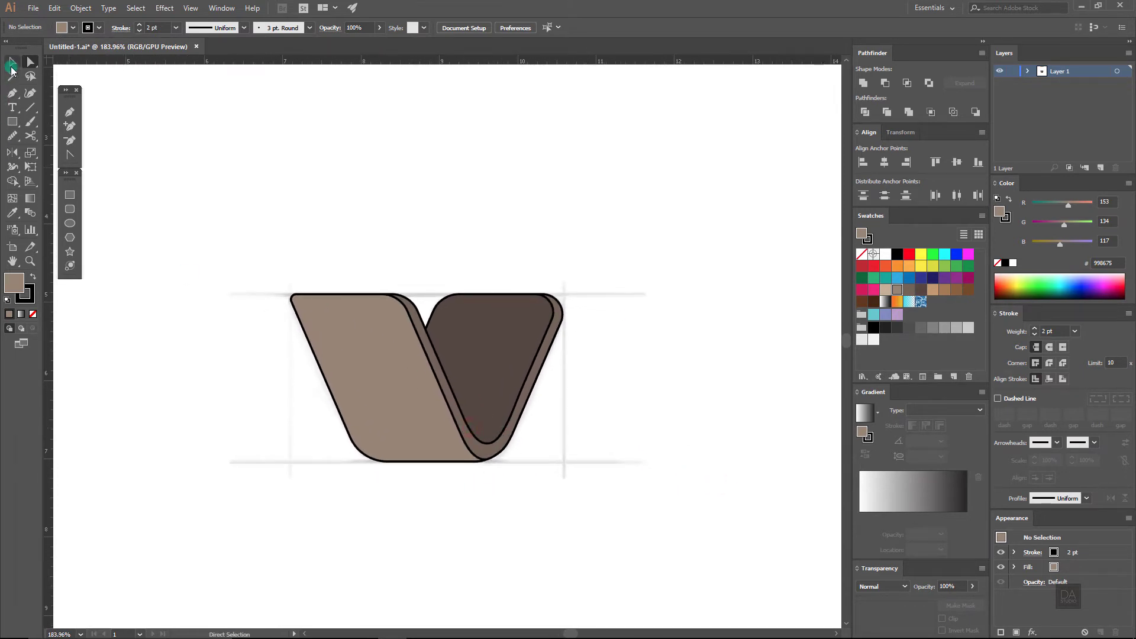
Step: Eyedrop the green ball's gradient onto the left V band and the orange ball's onto the right band
click(11, 66)
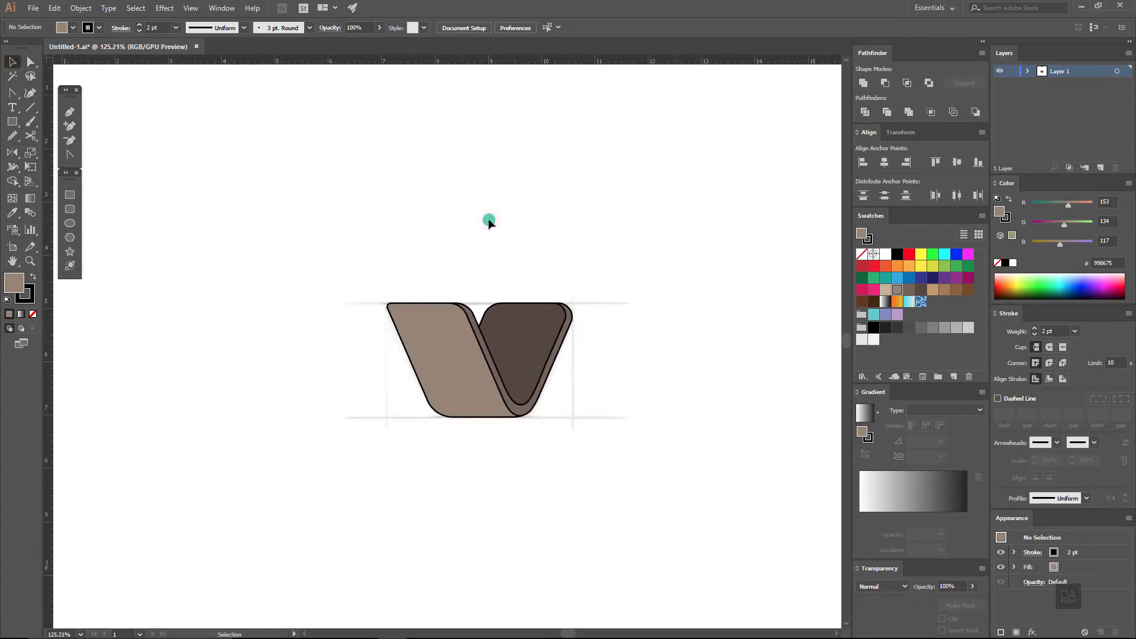
scroll(583, 393, down, 3)
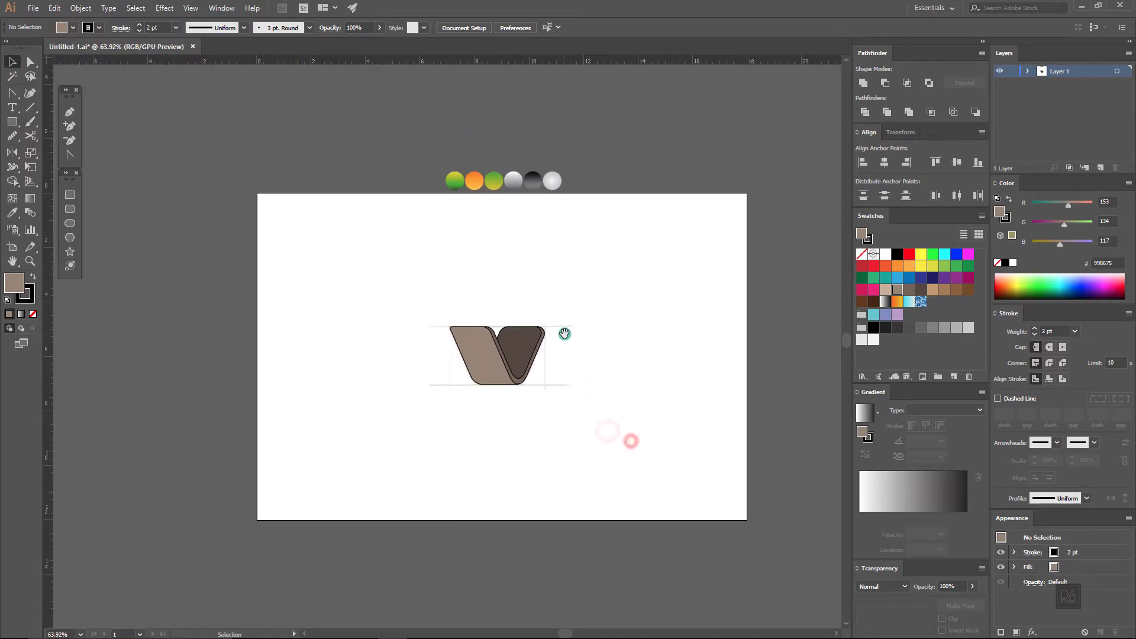
scroll(578, 297, up, 3)
click(455, 383)
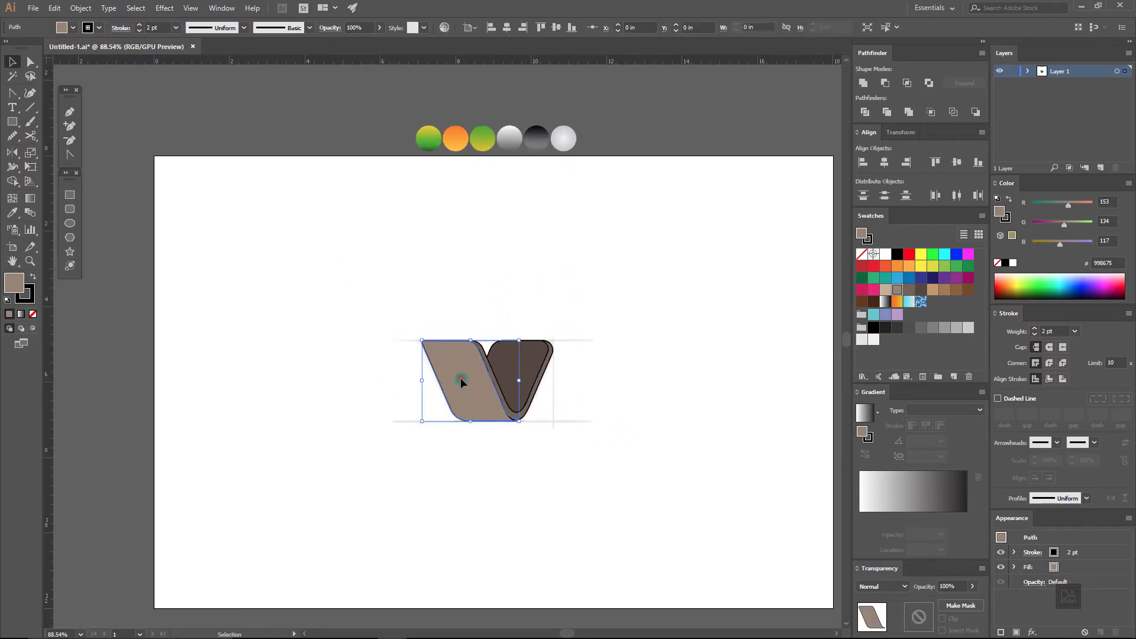
click(9, 214)
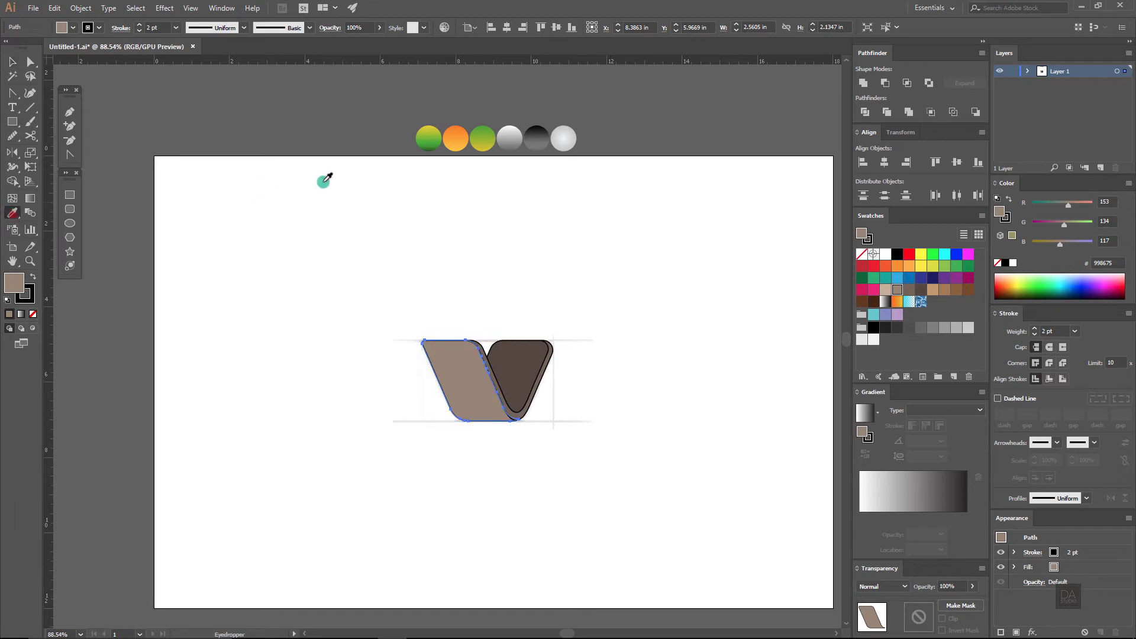
click(431, 132)
ctrl+click(520, 360)
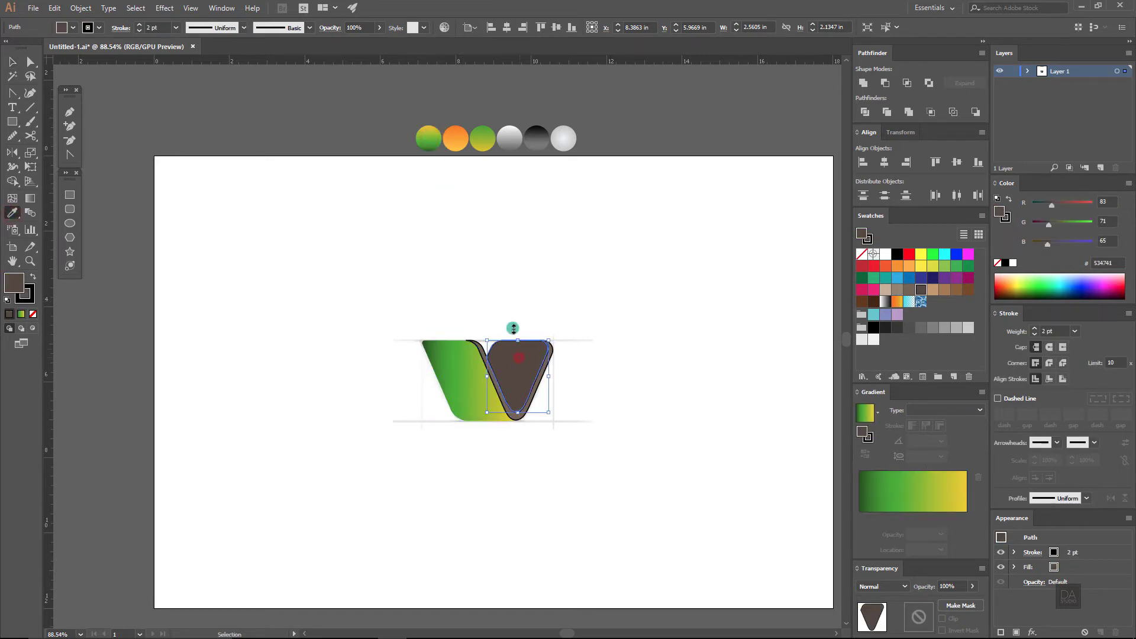
click(449, 131)
Step: Give the thin back band behind the V the green ball's gradient
ctrl+click(583, 303)
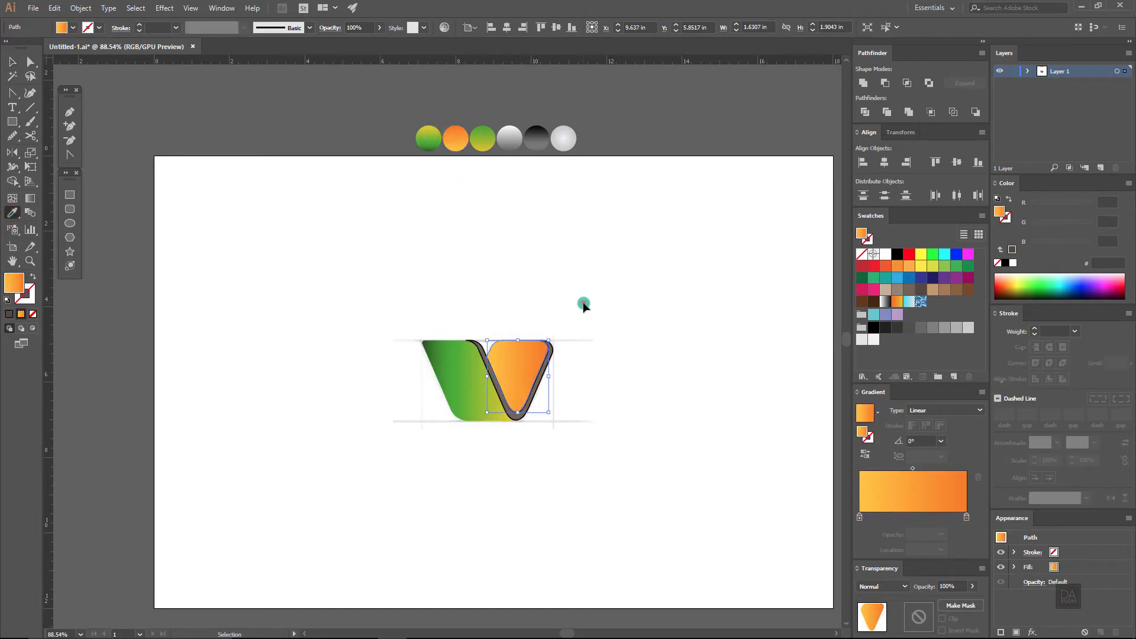
ctrl+click(549, 368)
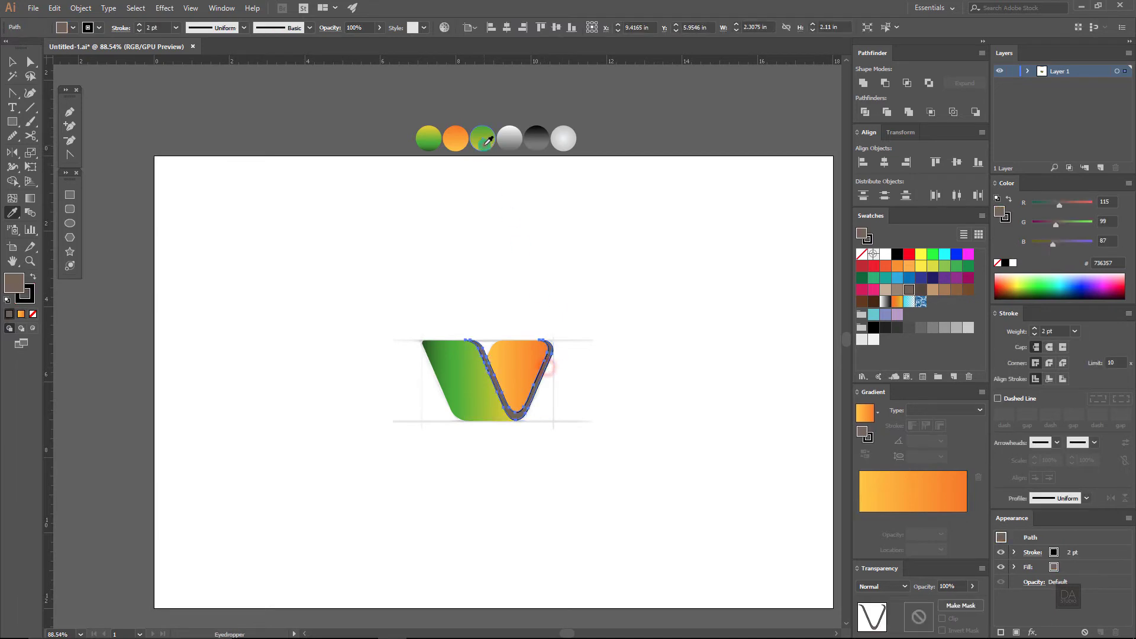
click(483, 142)
click(12, 74)
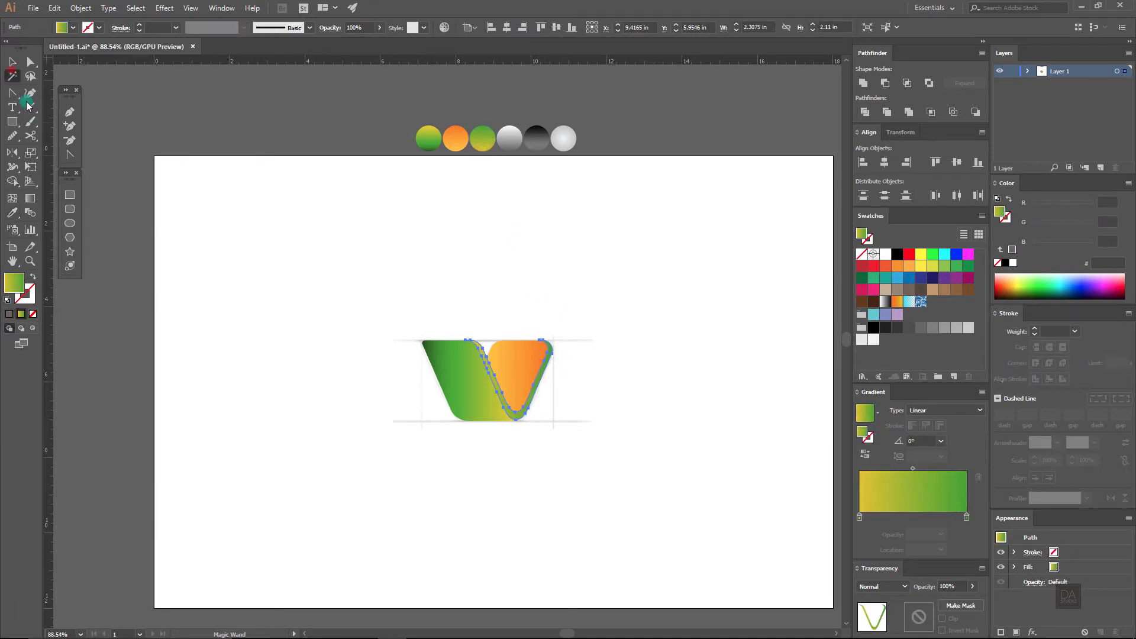
click(327, 330)
scroll(465, 349, up, 5)
Step: Make the left green band's gradient run vertically from bottom to top
drag(652, 440, 472, 380)
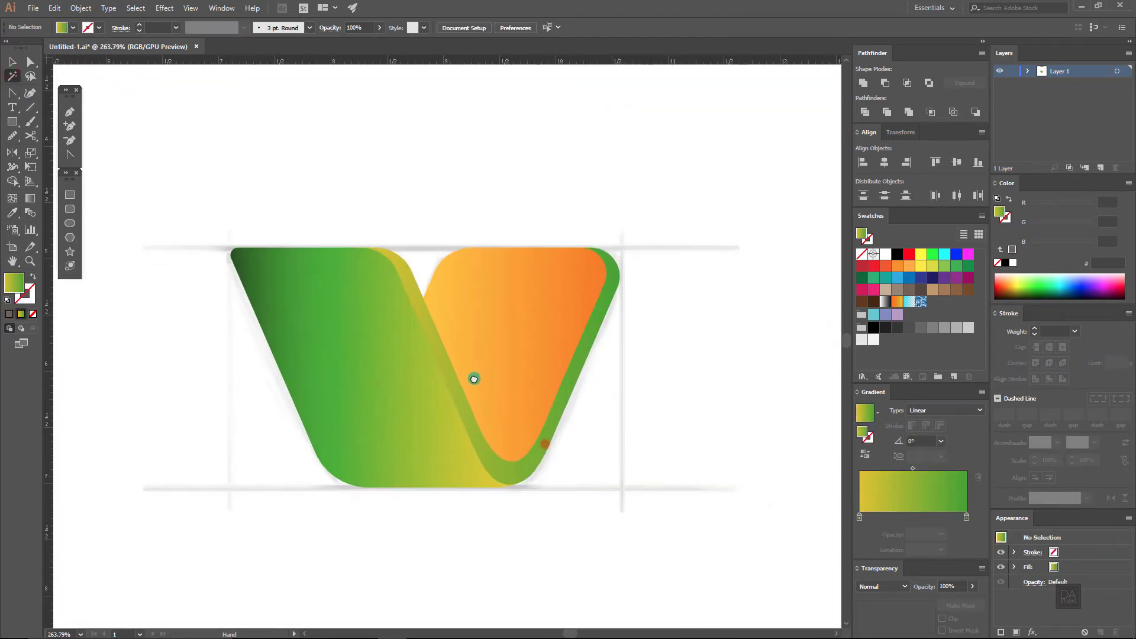
click(389, 380)
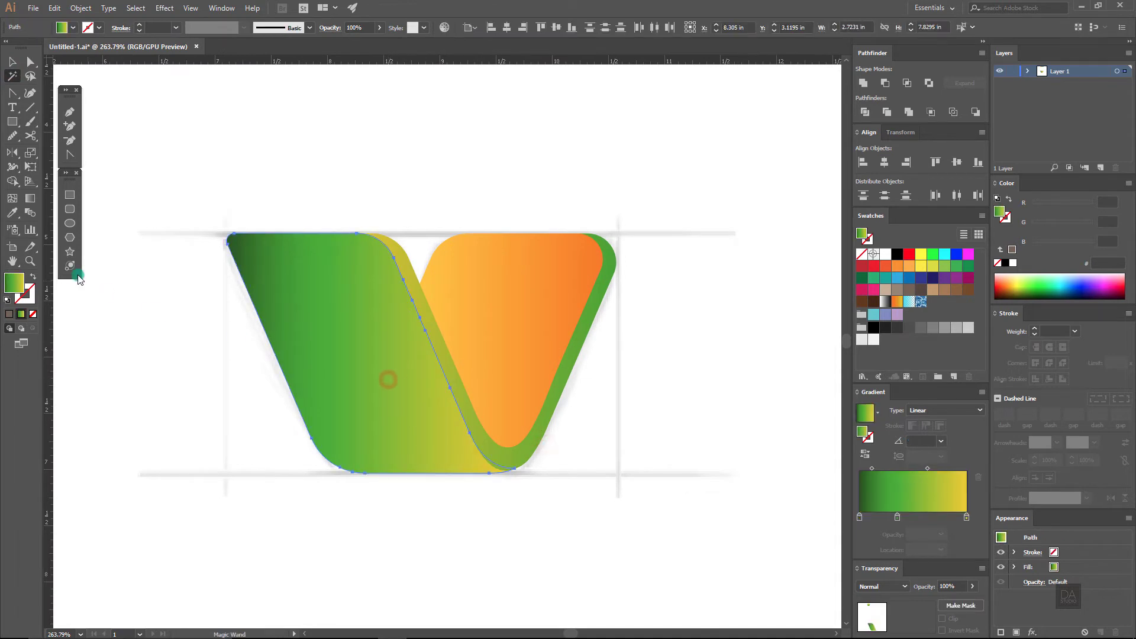
click(28, 200)
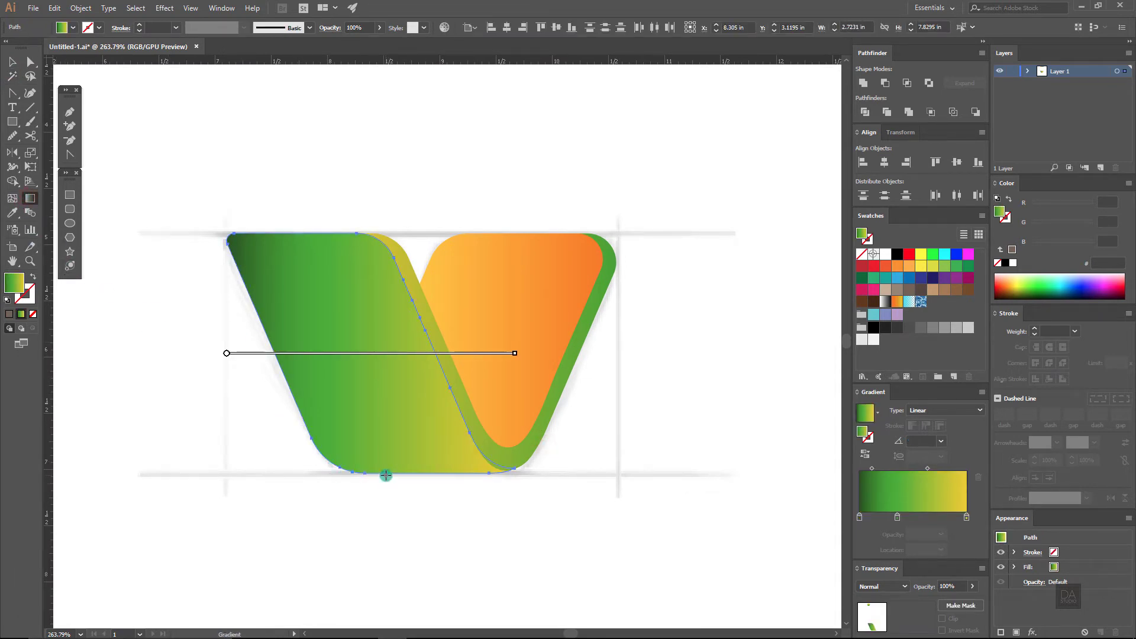
drag(386, 476, 369, 251)
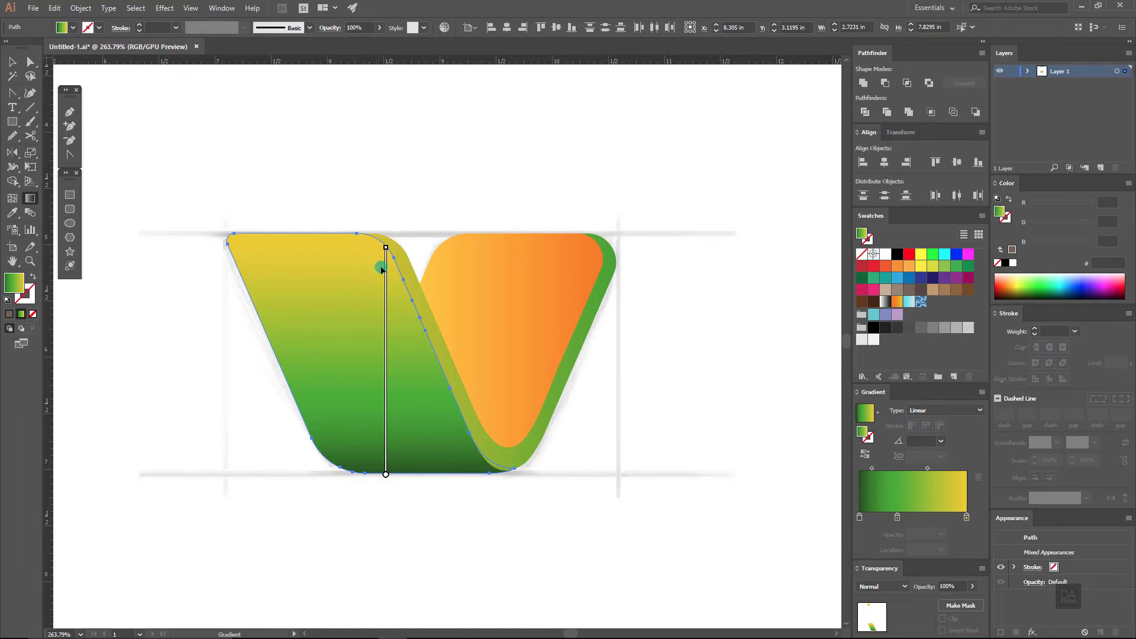
key(v)
click(632, 405)
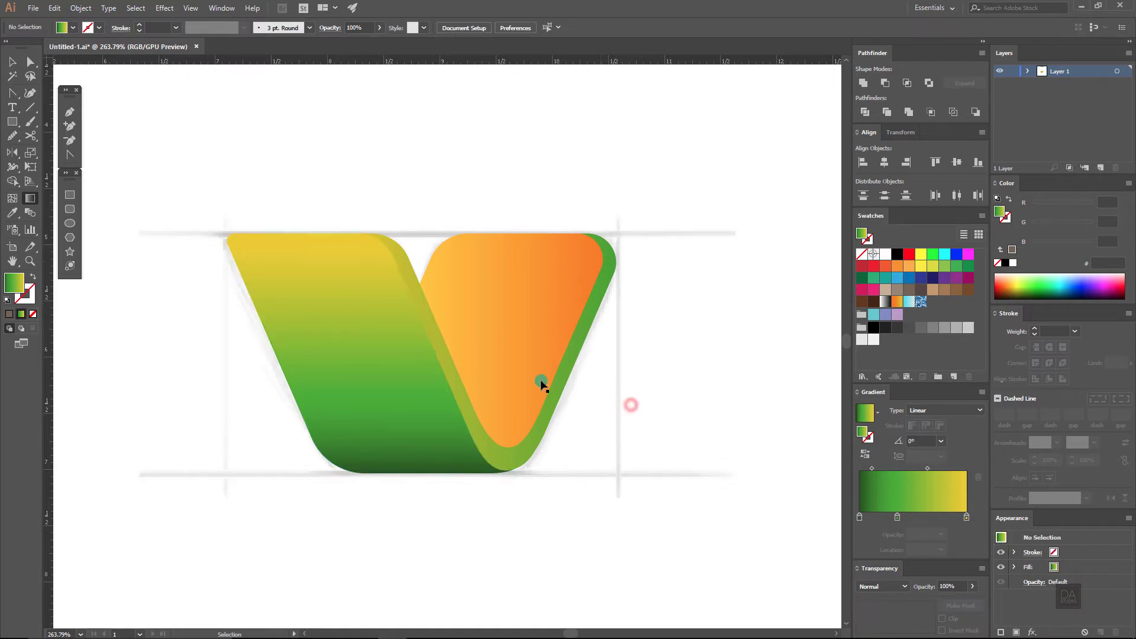
Step: Angle the orange band's gradient across the band and reverse it so yellow sits on top
click(488, 336)
key(g)
drag(450, 388, 526, 239)
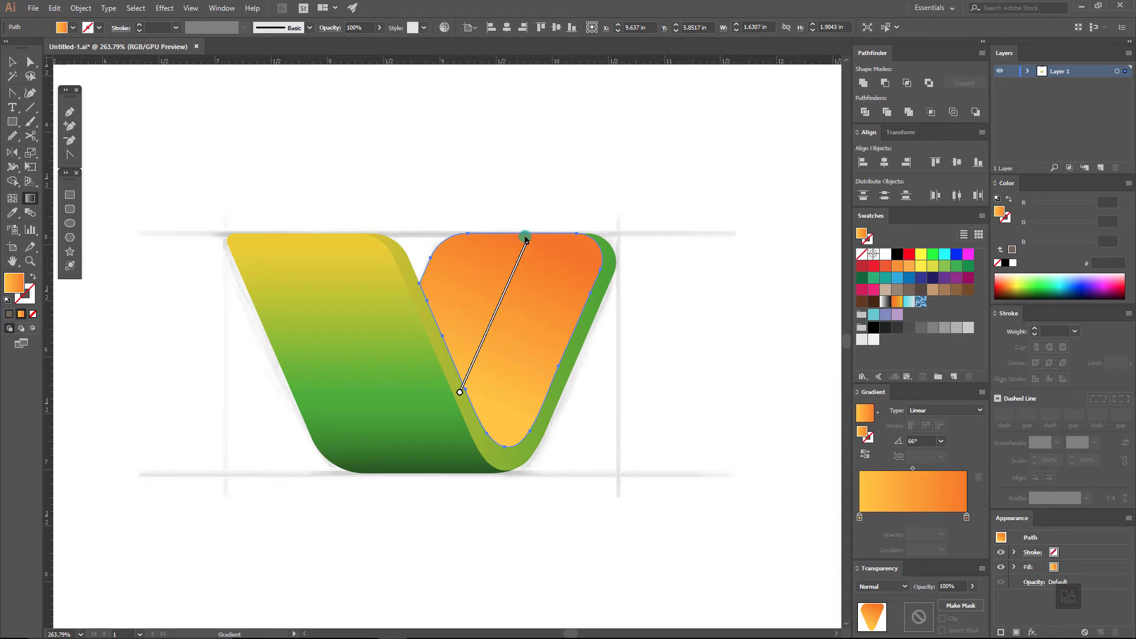
click(862, 456)
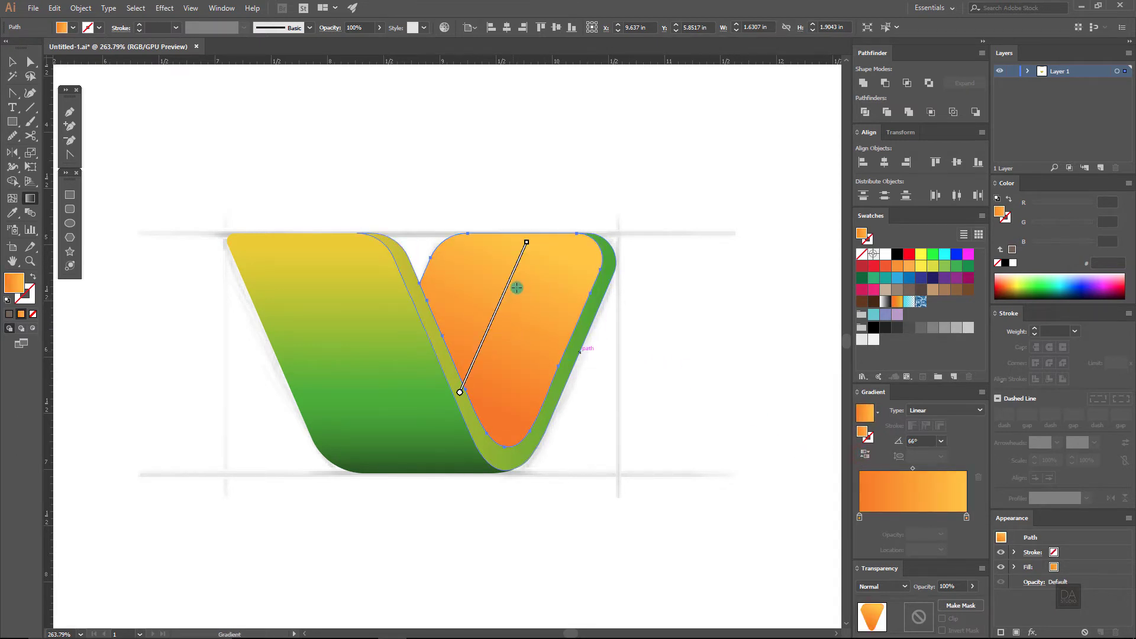
drag(529, 240, 526, 249)
key(v)
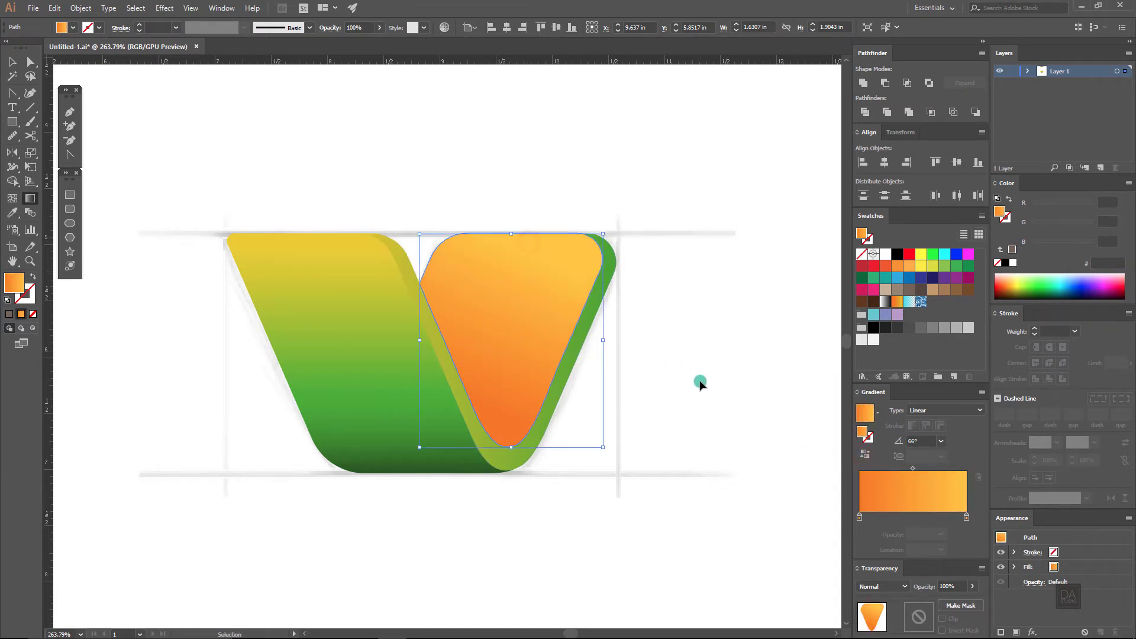
click(700, 380)
Step: Run the back band's gradient vertically, reversed green-to-yellow, with its midpoint at 24.05%
click(520, 461)
key(g)
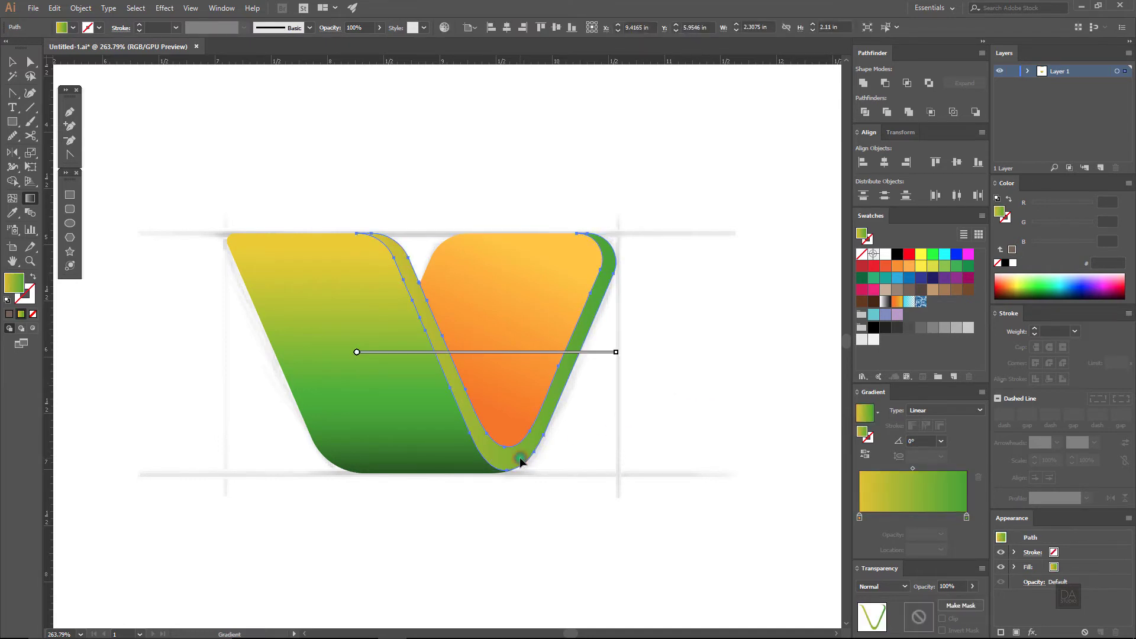
drag(508, 469, 493, 247)
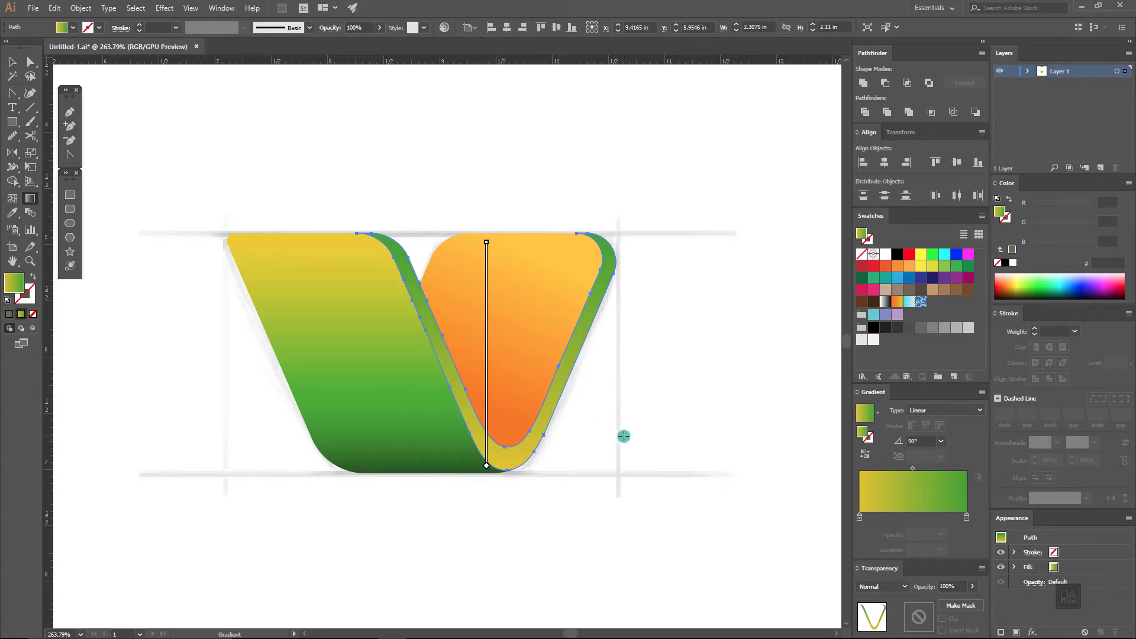
click(865, 457)
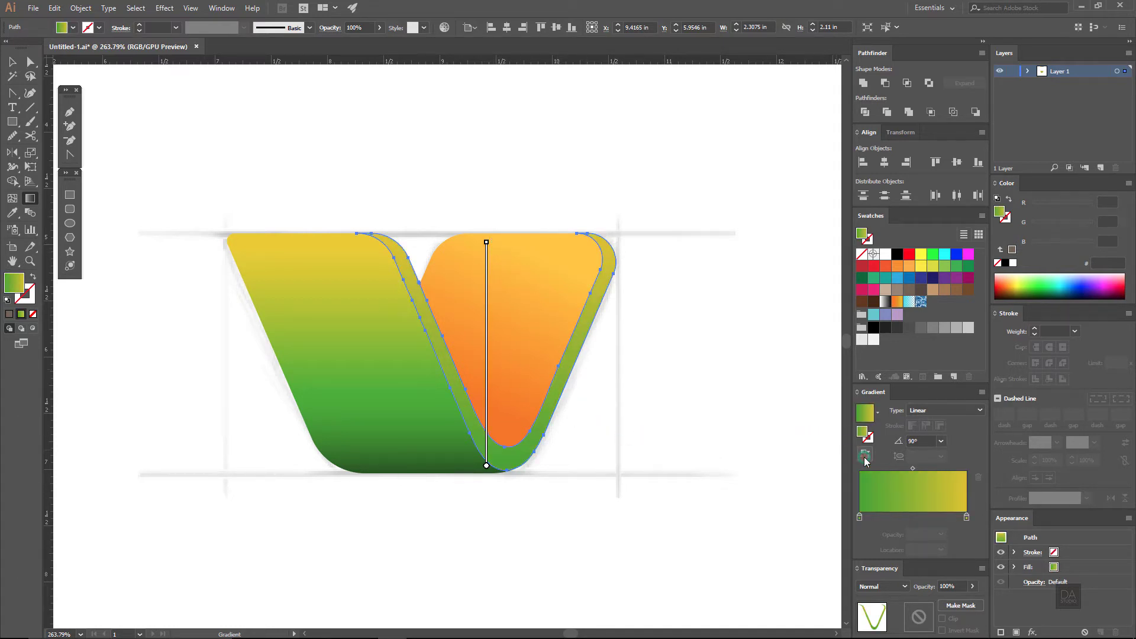
mouse_move(486, 399)
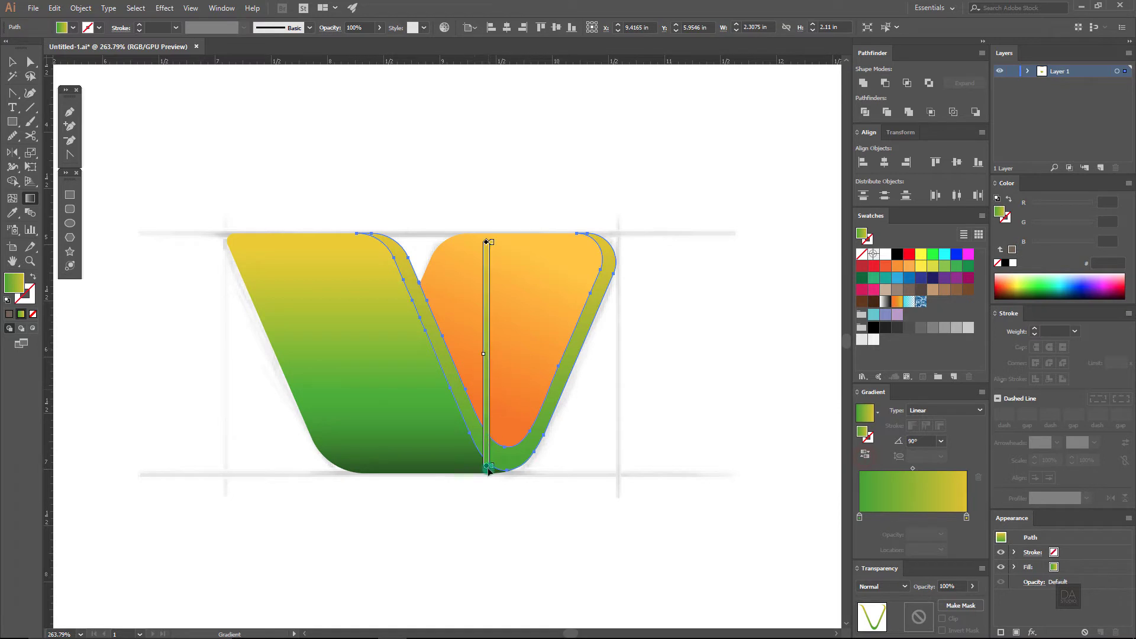
drag(489, 470, 489, 495)
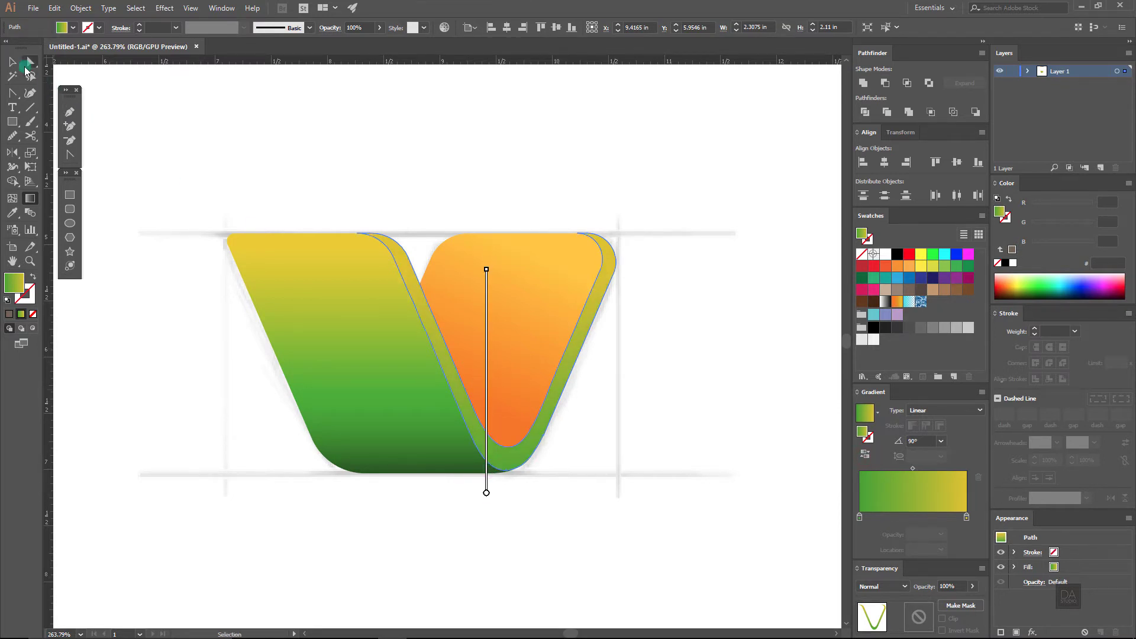
key(v)
click(279, 123)
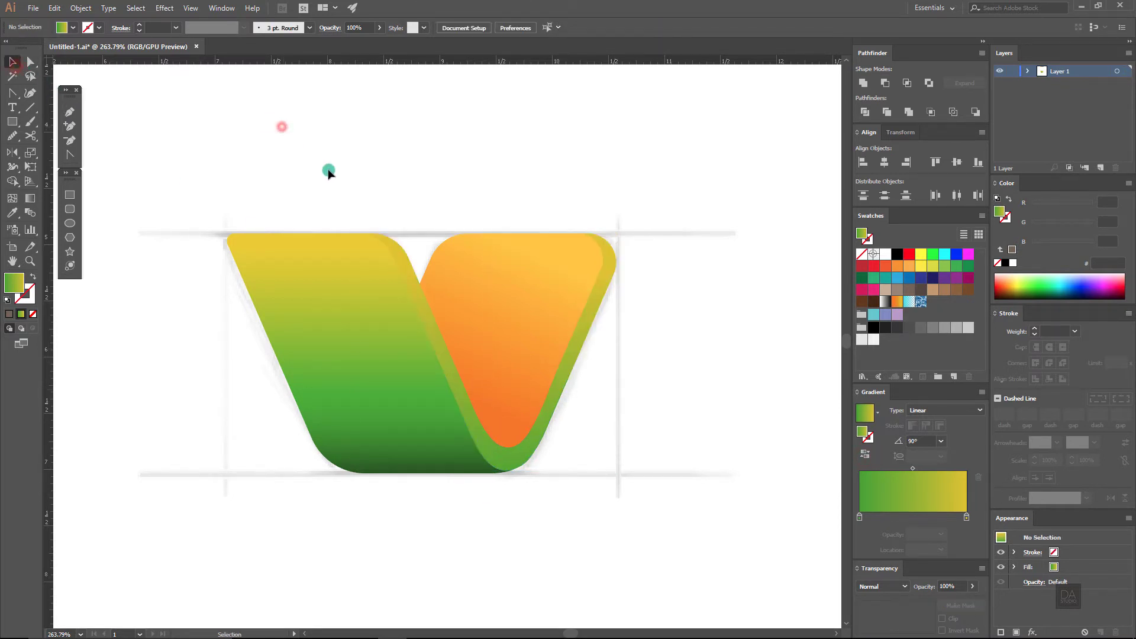
click(403, 268)
drag(913, 470, 886, 470)
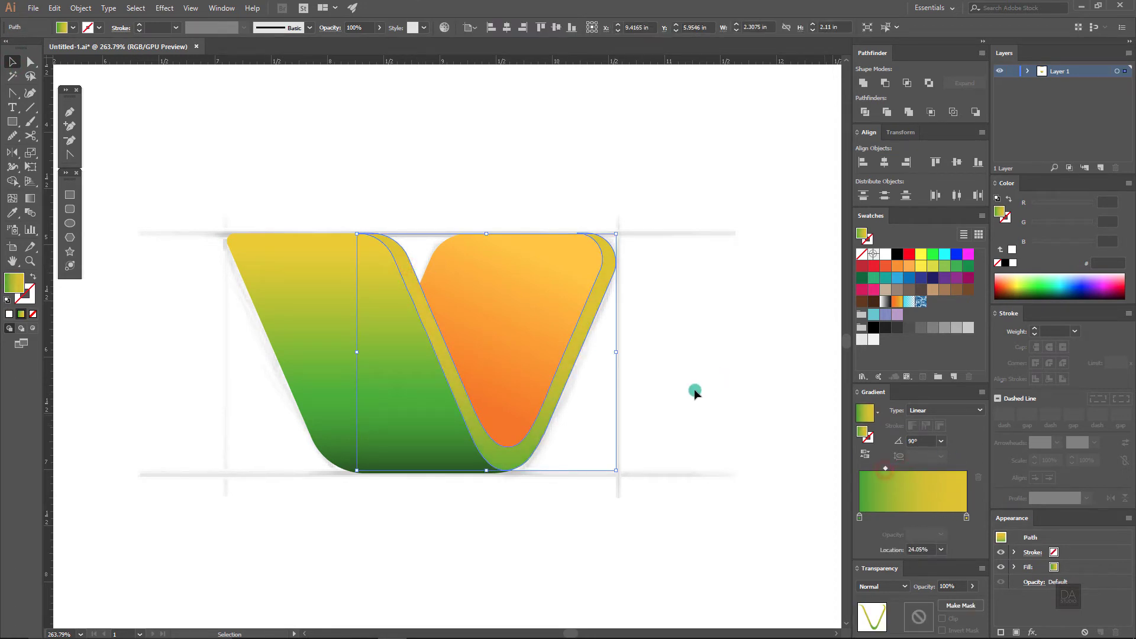
click(682, 375)
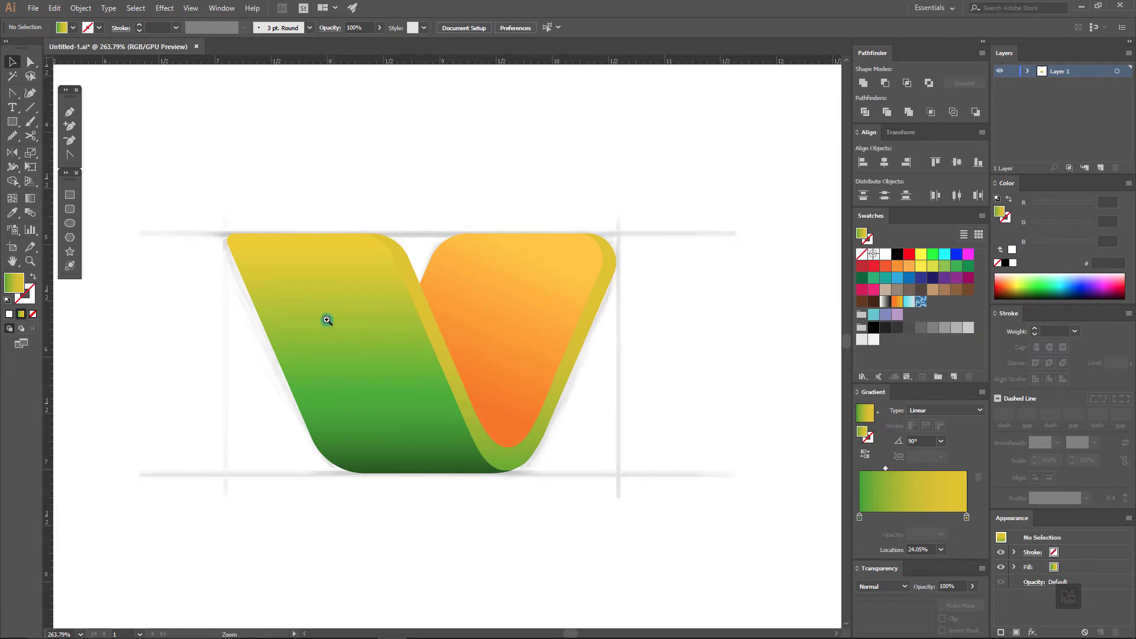
Step: Copy the V's gradient band and paste a duplicate directly in front of it
drag(327, 320, 346, 331)
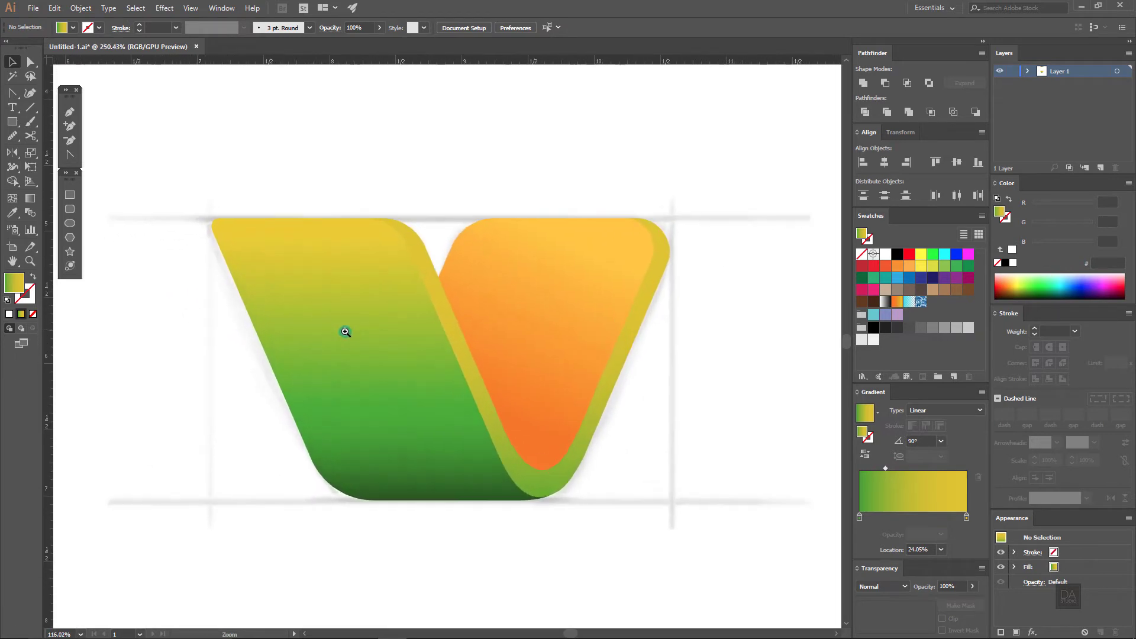
click(523, 398)
click(374, 365)
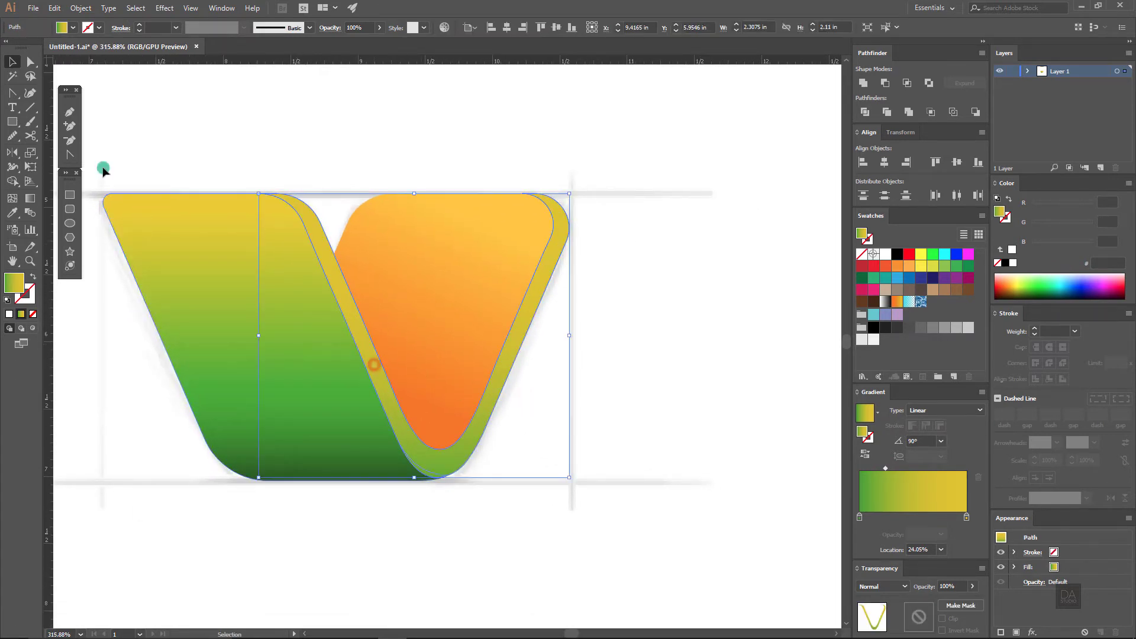
click(55, 7)
click(73, 64)
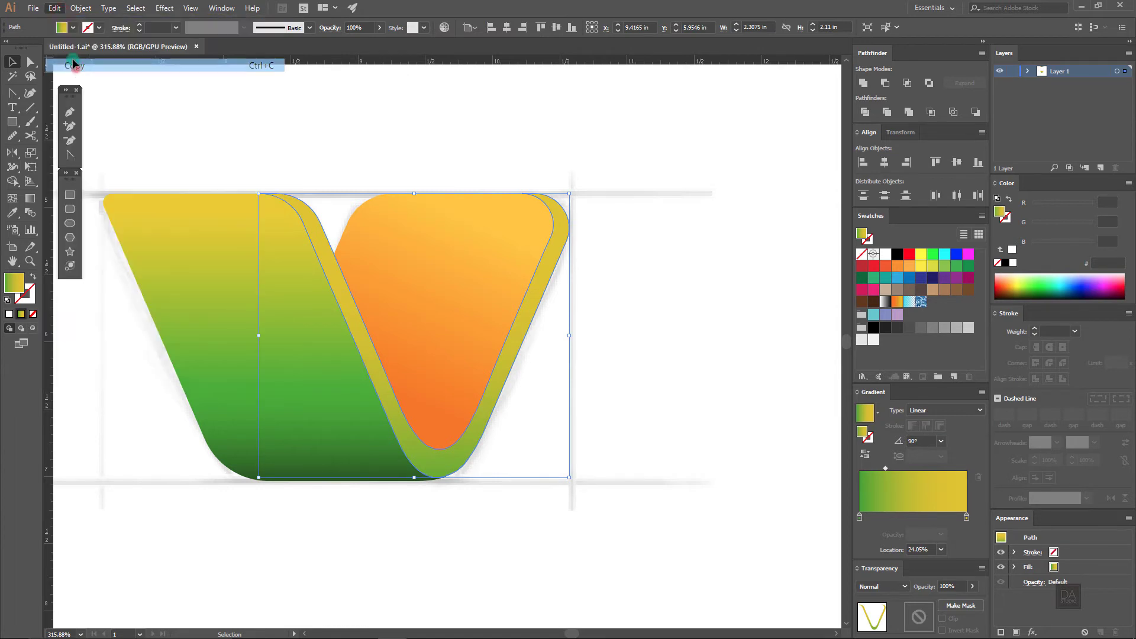
click(54, 7)
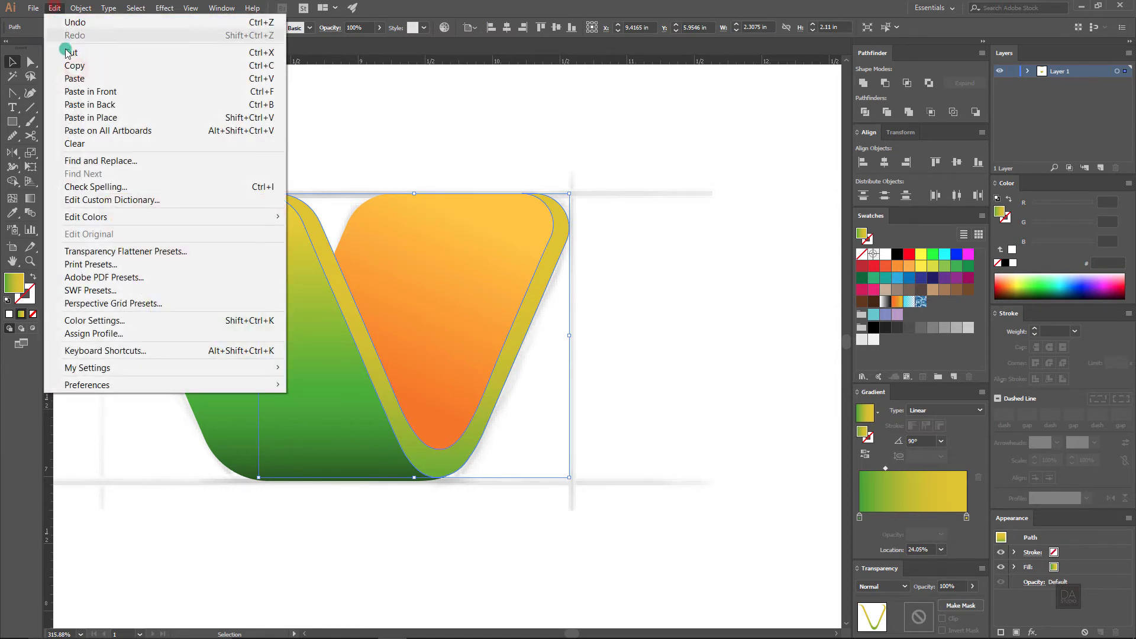
click(79, 94)
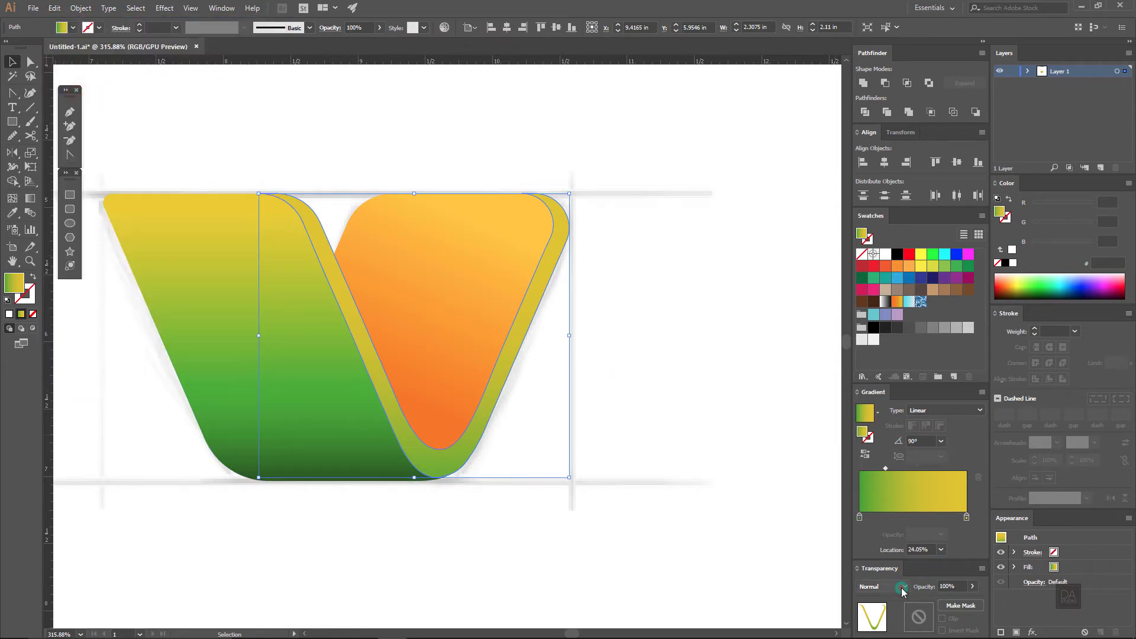
Step: Set the front copy's blending mode to Overlay
click(882, 587)
click(897, 474)
click(748, 329)
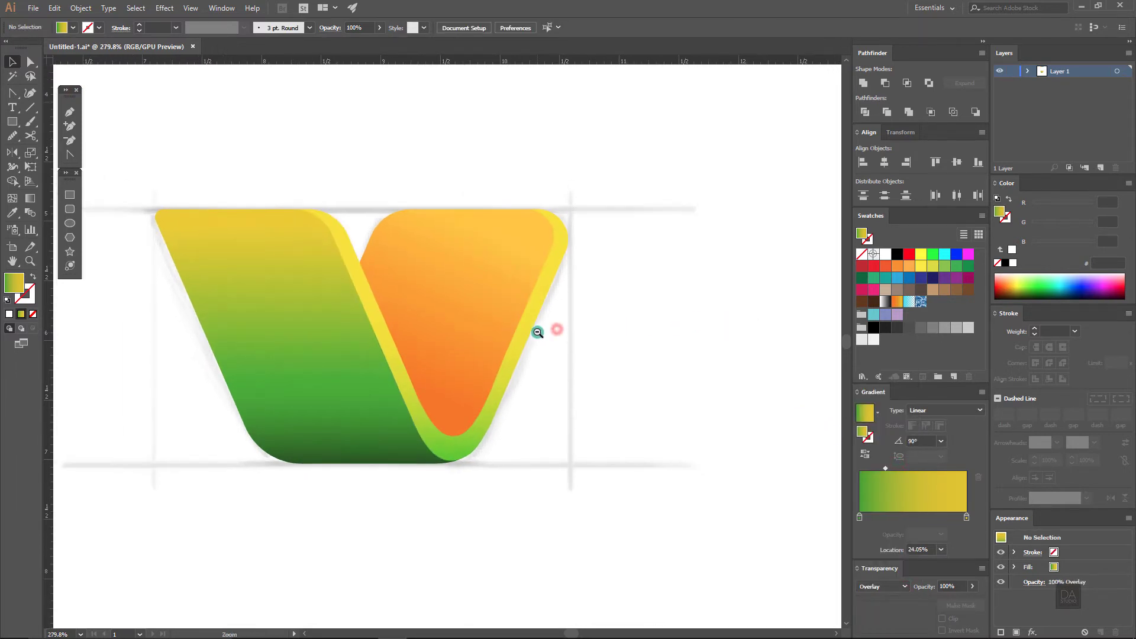
drag(561, 329, 582, 329)
click(384, 453)
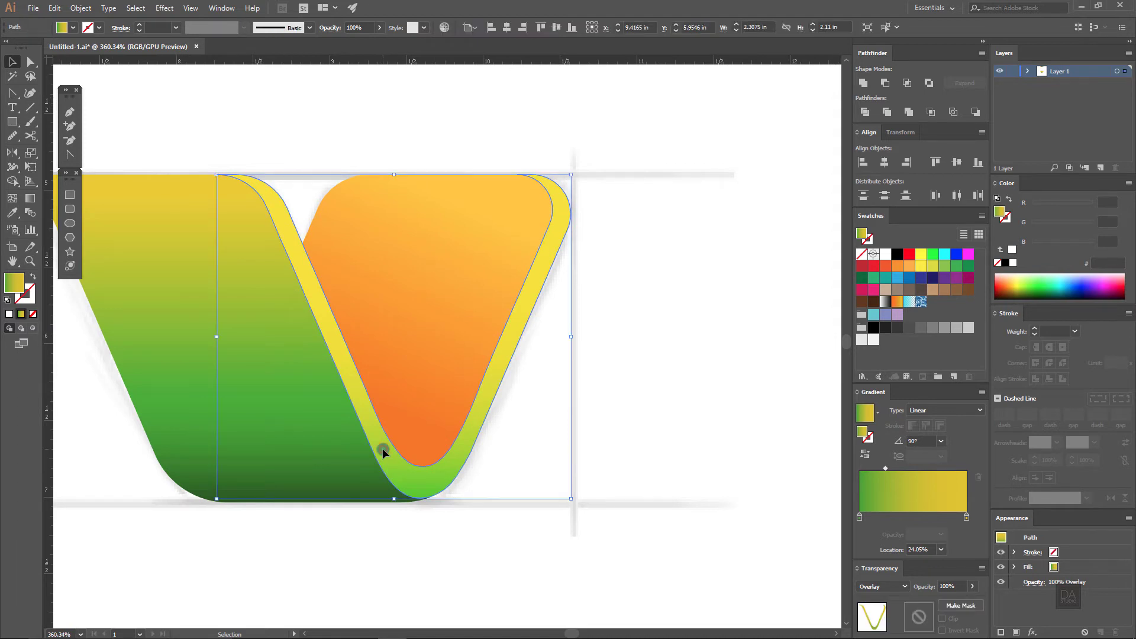
Step: Paste another band copy in front and give it no fill with a white stroke
click(55, 8)
click(71, 59)
click(59, 10)
click(83, 94)
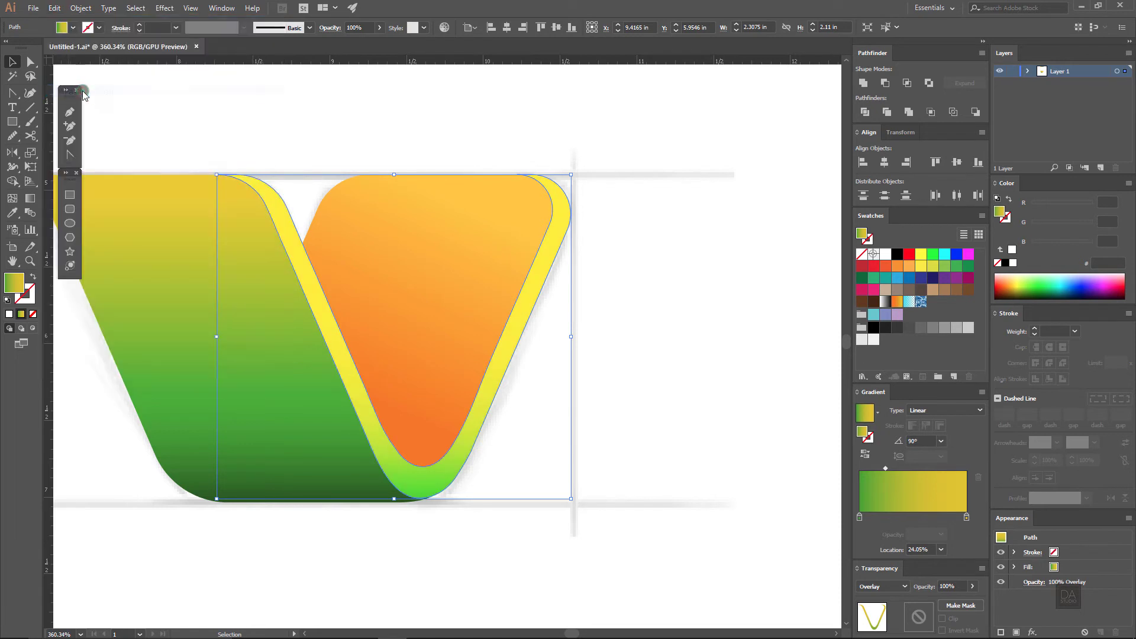
click(33, 277)
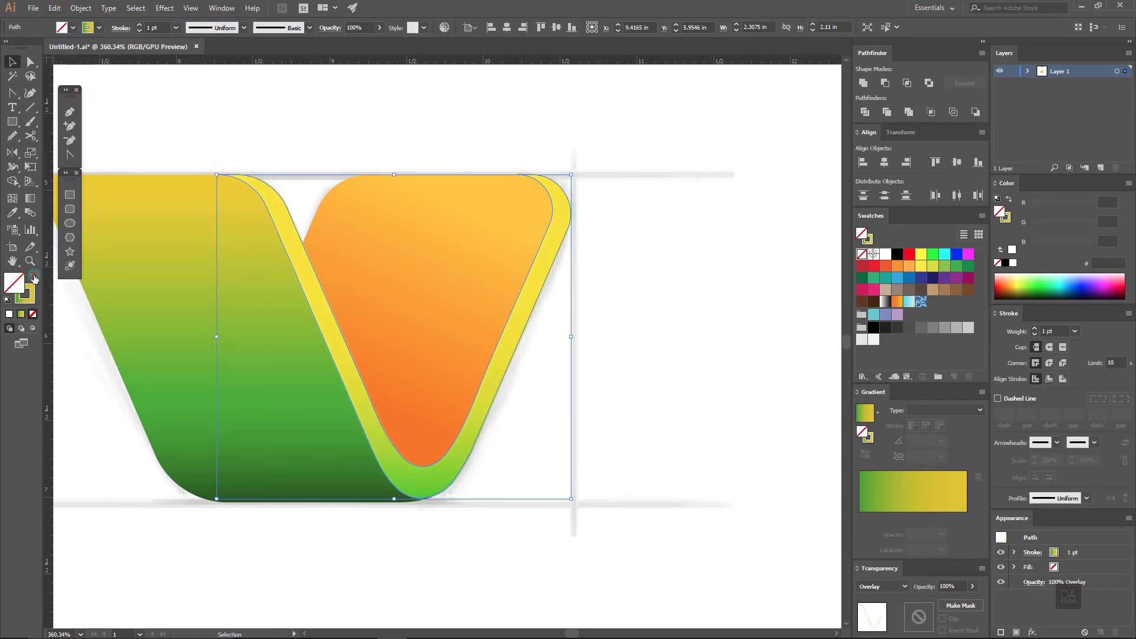
click(29, 301)
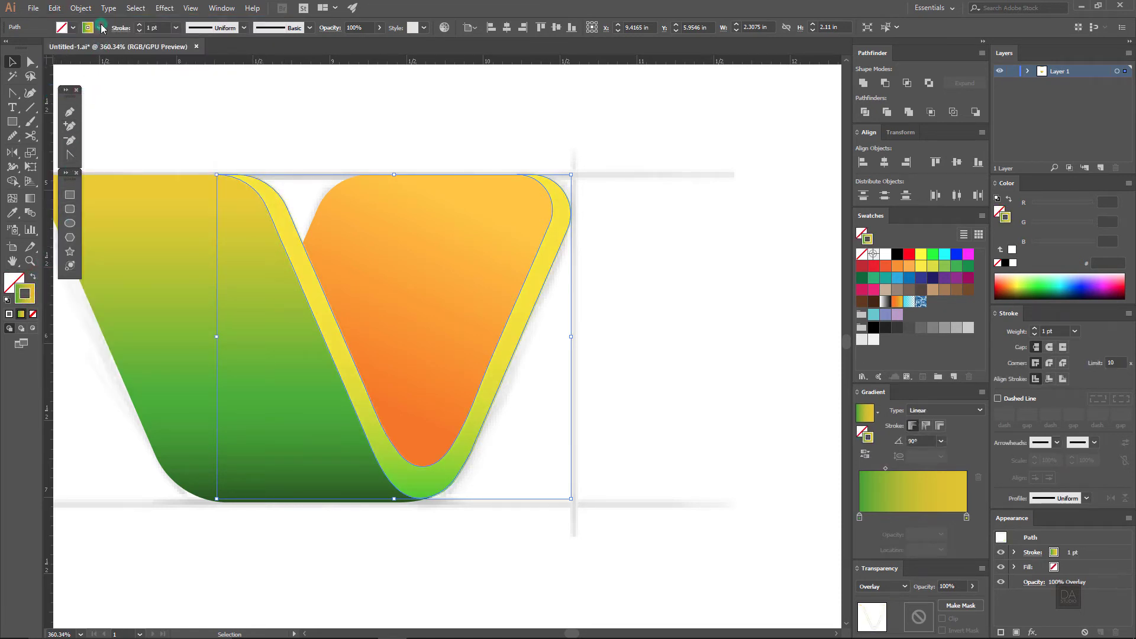
click(101, 27)
click(24, 49)
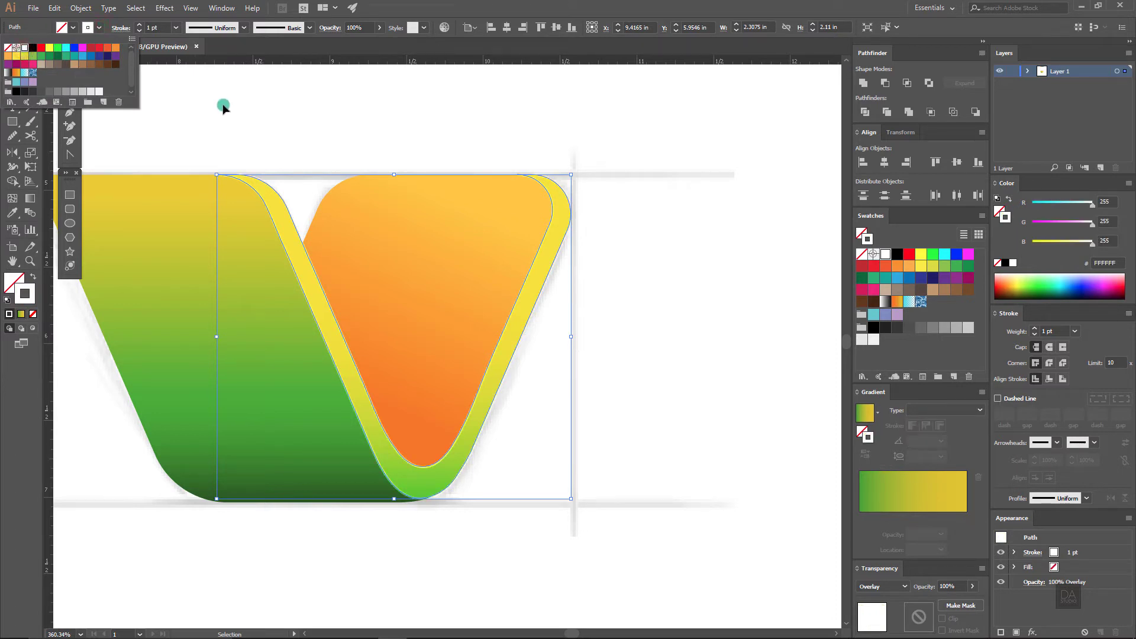
click(321, 110)
Step: Align the copy's 1 pt white stroke to the inside of the path
click(431, 120)
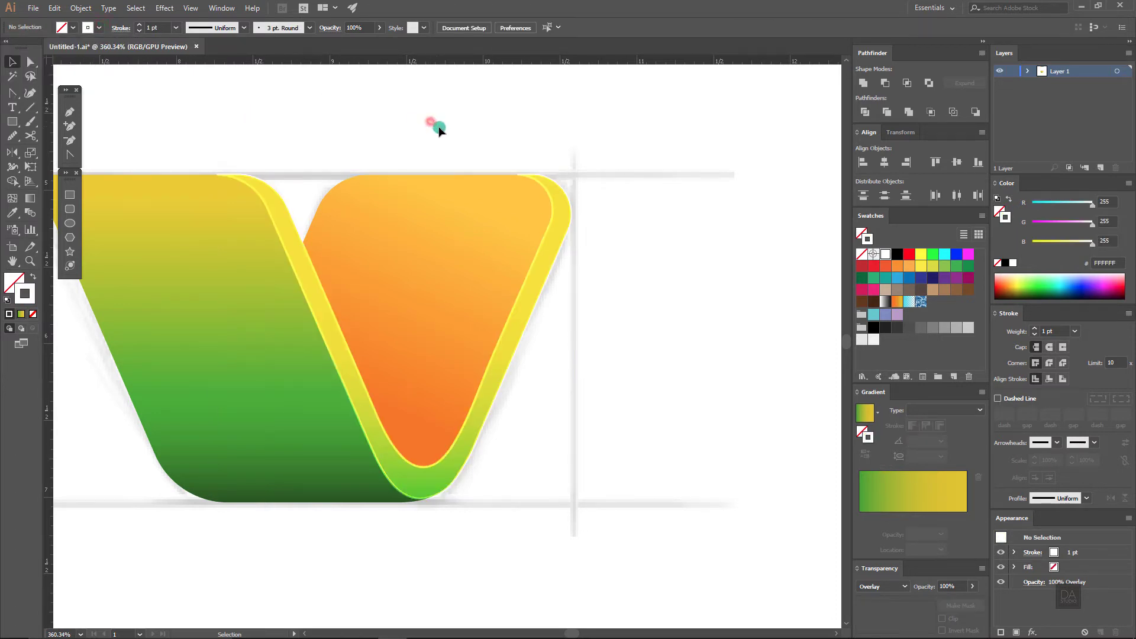
click(481, 441)
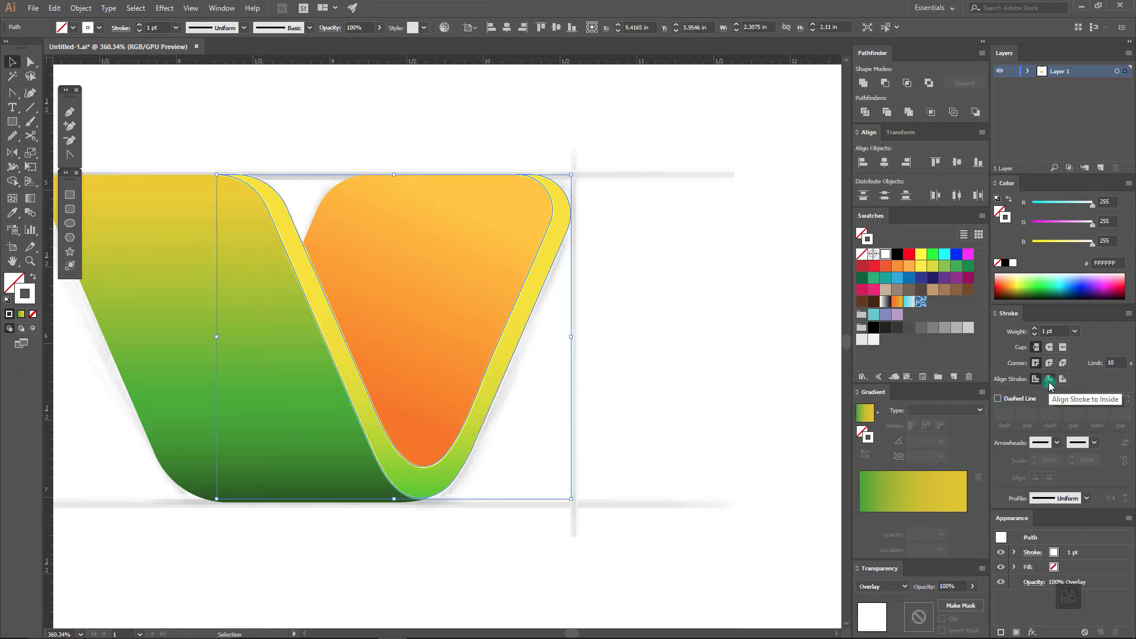
click(1049, 380)
click(651, 350)
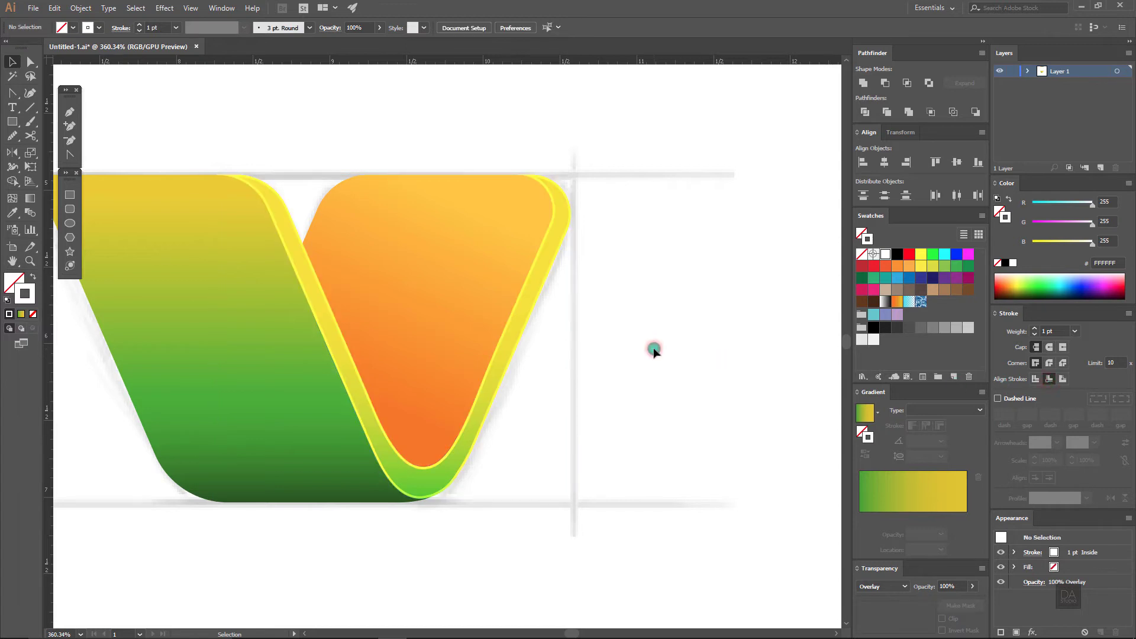
mouse_move(667, 372)
mouse_down()
mouse_move(420, 377)
mouse_move(454, 371)
mouse_up()
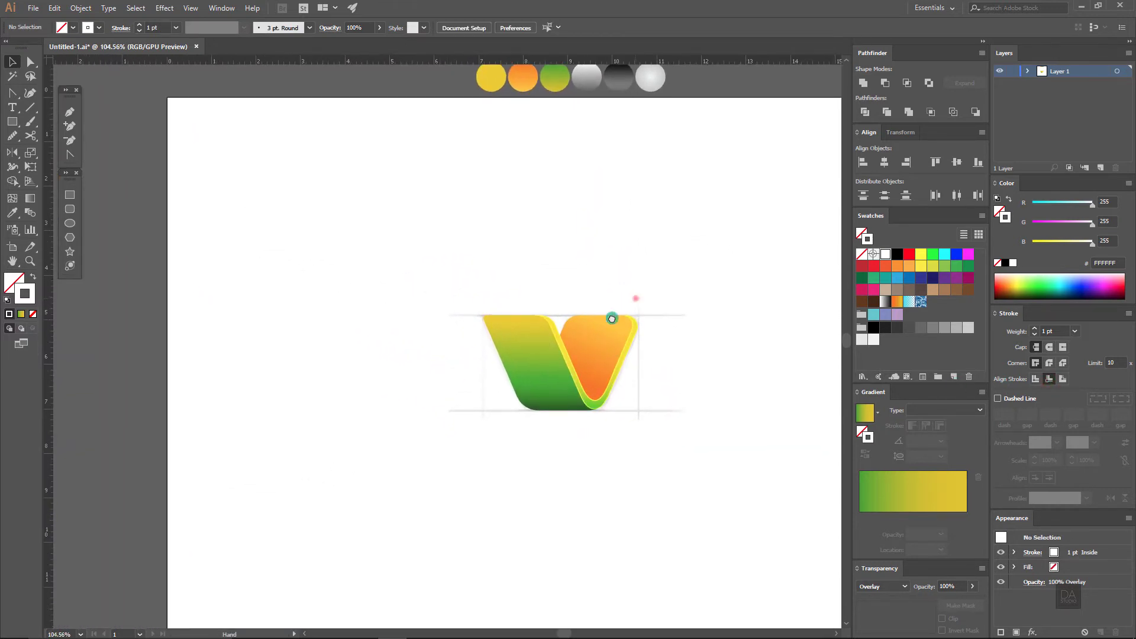
drag(635, 298, 552, 355)
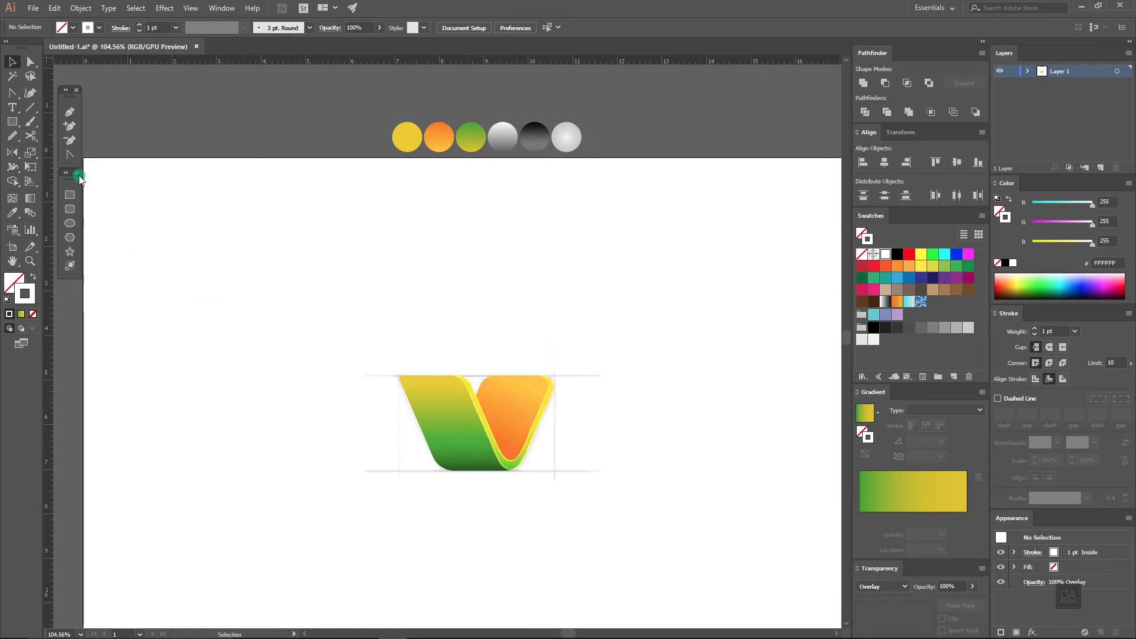
click(77, 120)
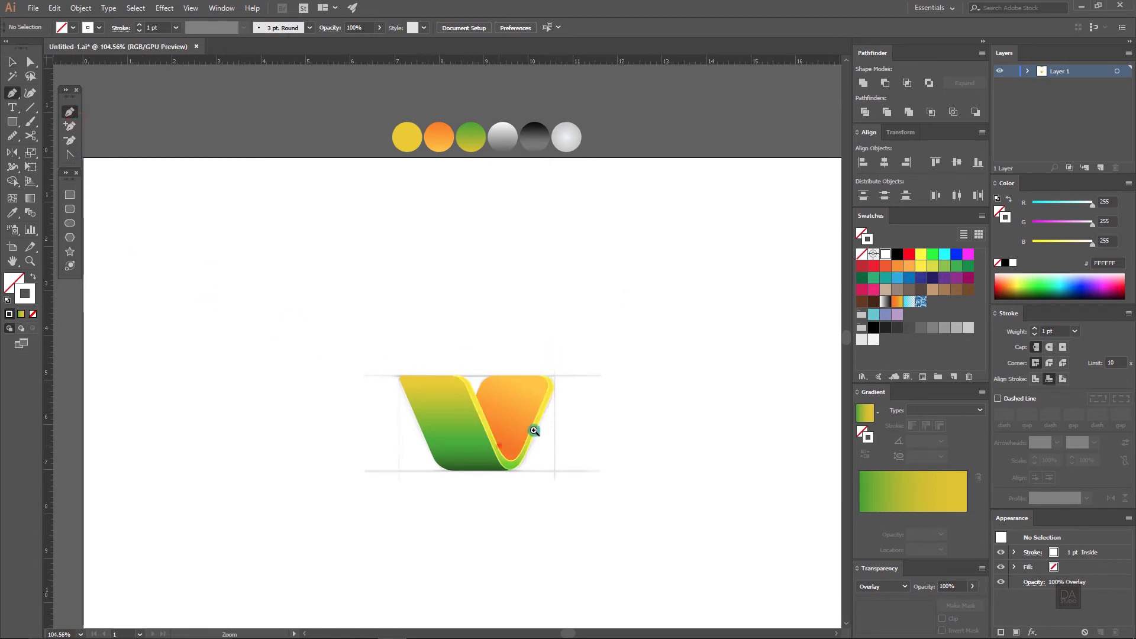
click(499, 445)
drag(408, 390, 413, 338)
Step: Draw a tall brown rectangle to the left of the V logo
click(454, 343)
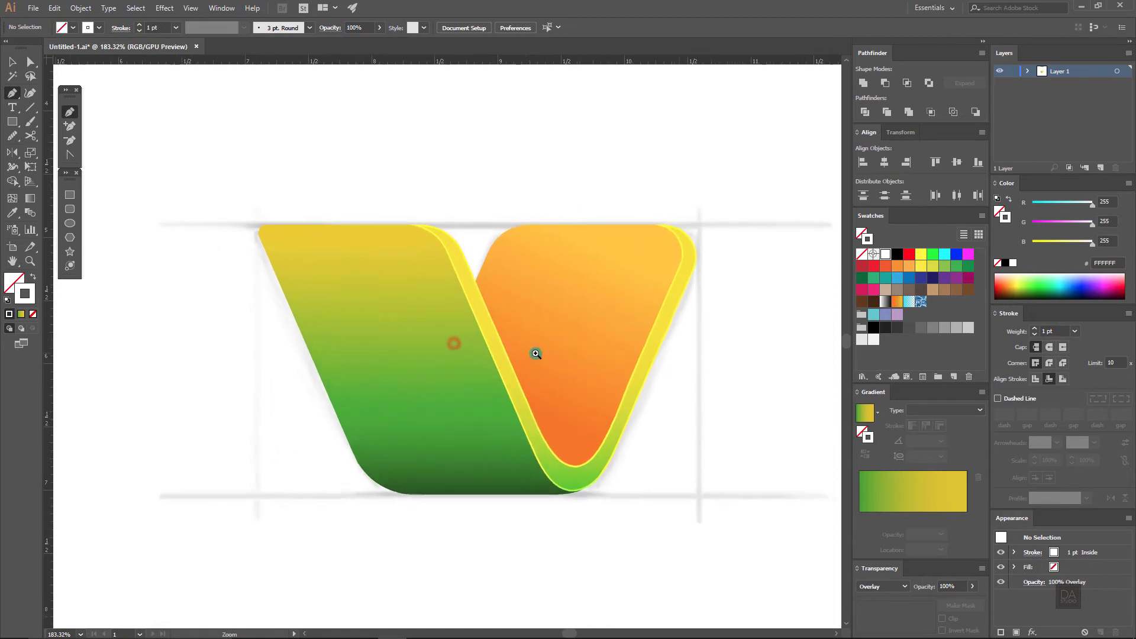
click(288, 413)
click(69, 195)
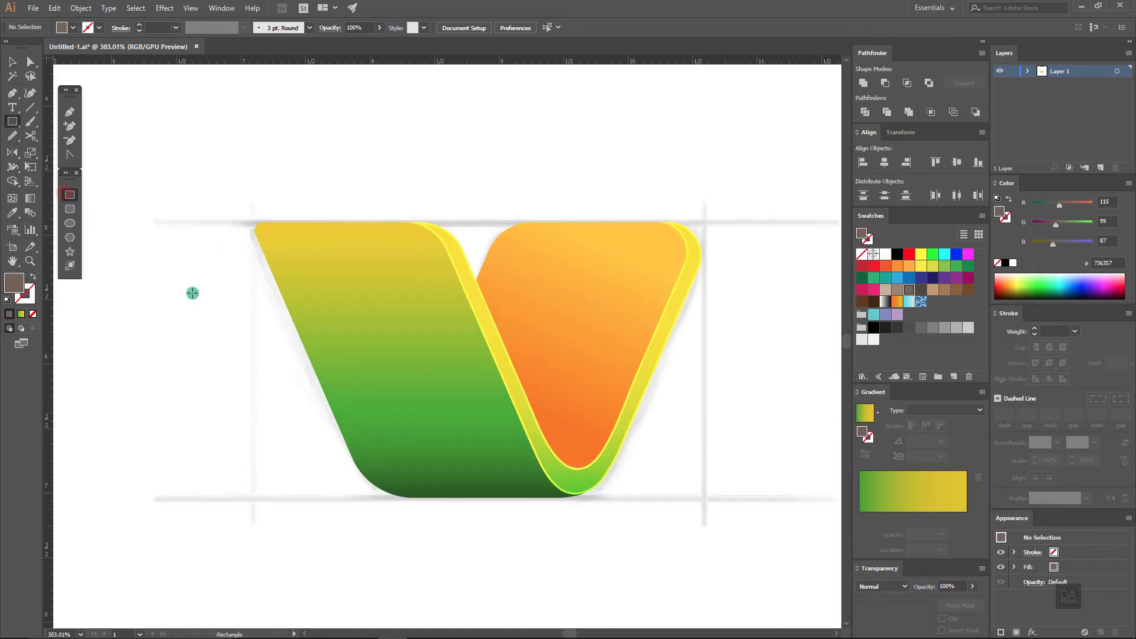
drag(192, 292, 235, 453)
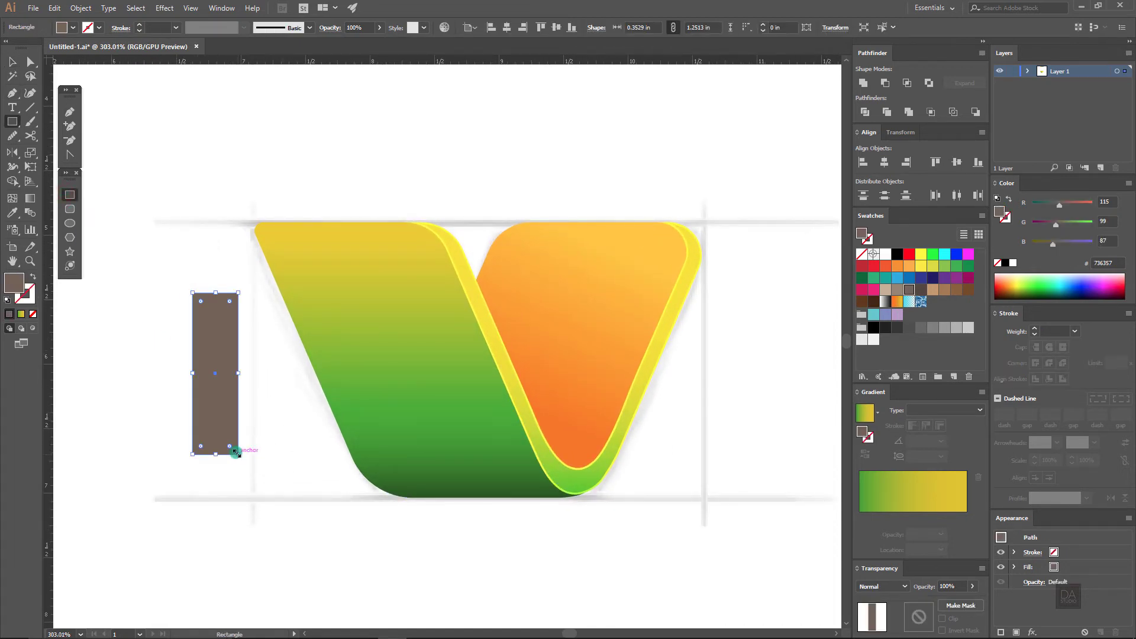
click(31, 136)
click(14, 64)
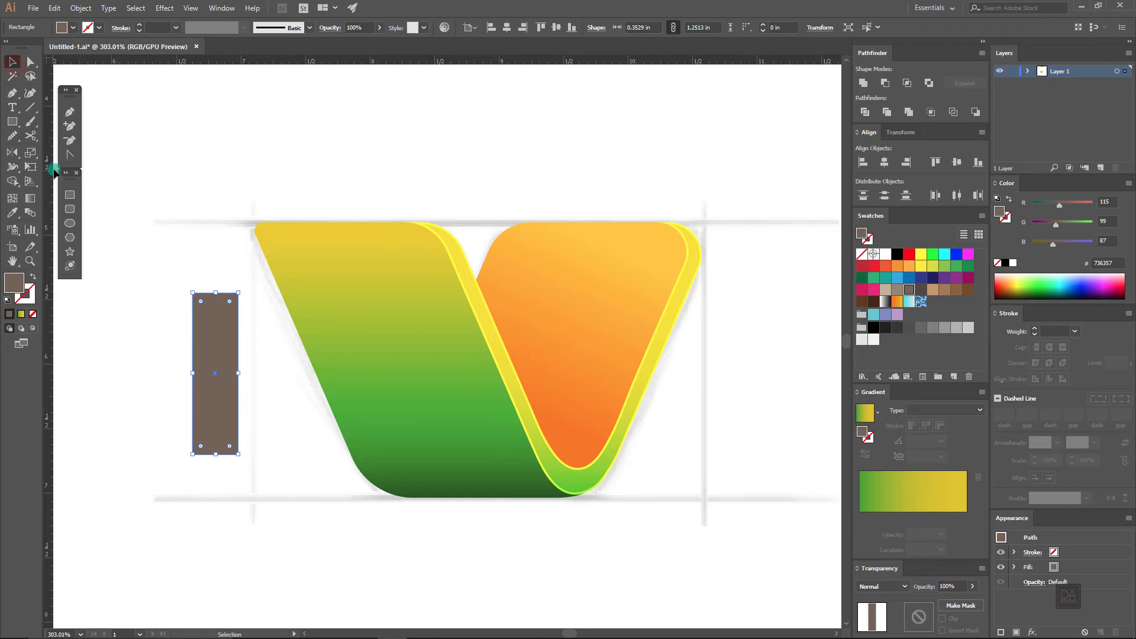
Step: Skew the rectangle into a parallelogram and drop it onto the V's left arm
key(e)
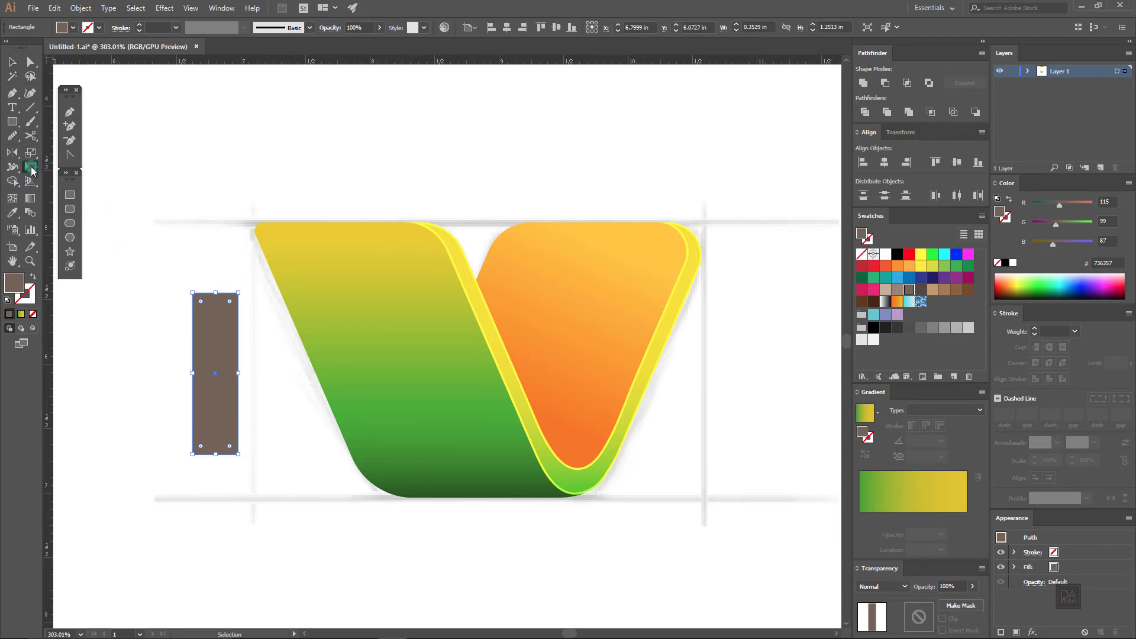
drag(215, 292, 326, 319)
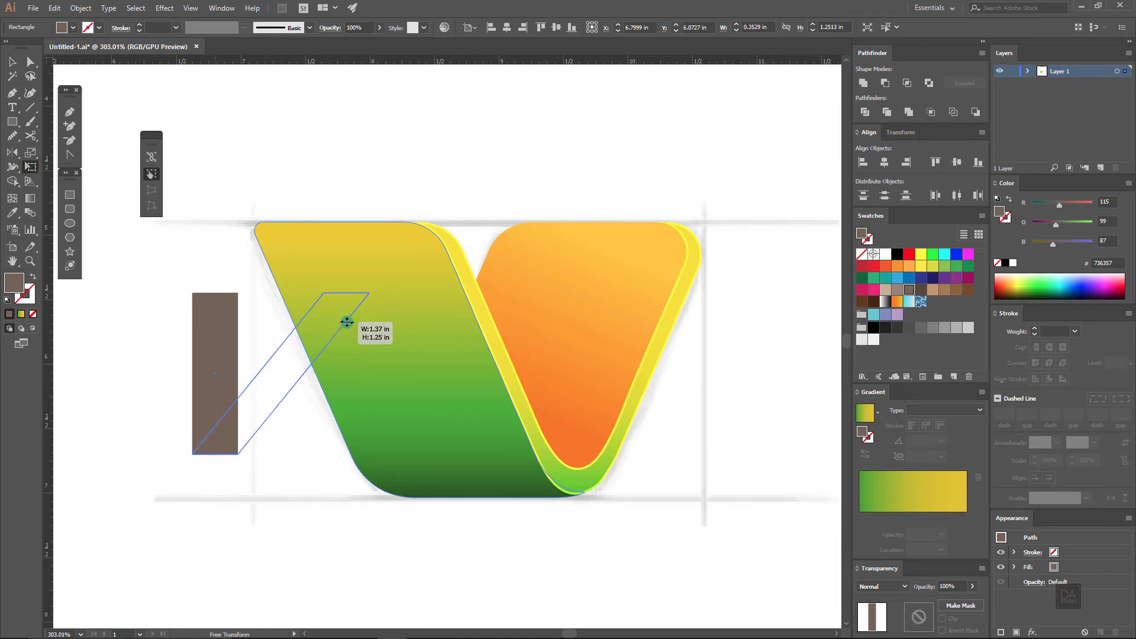
drag(326, 320, 347, 319)
click(11, 62)
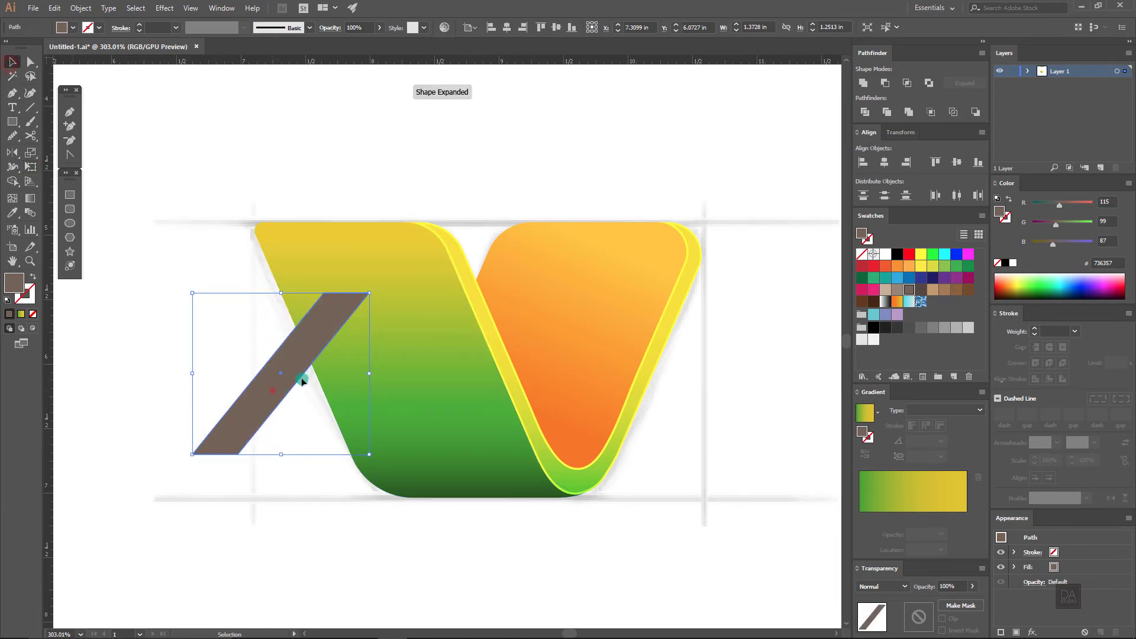
drag(301, 381, 381, 377)
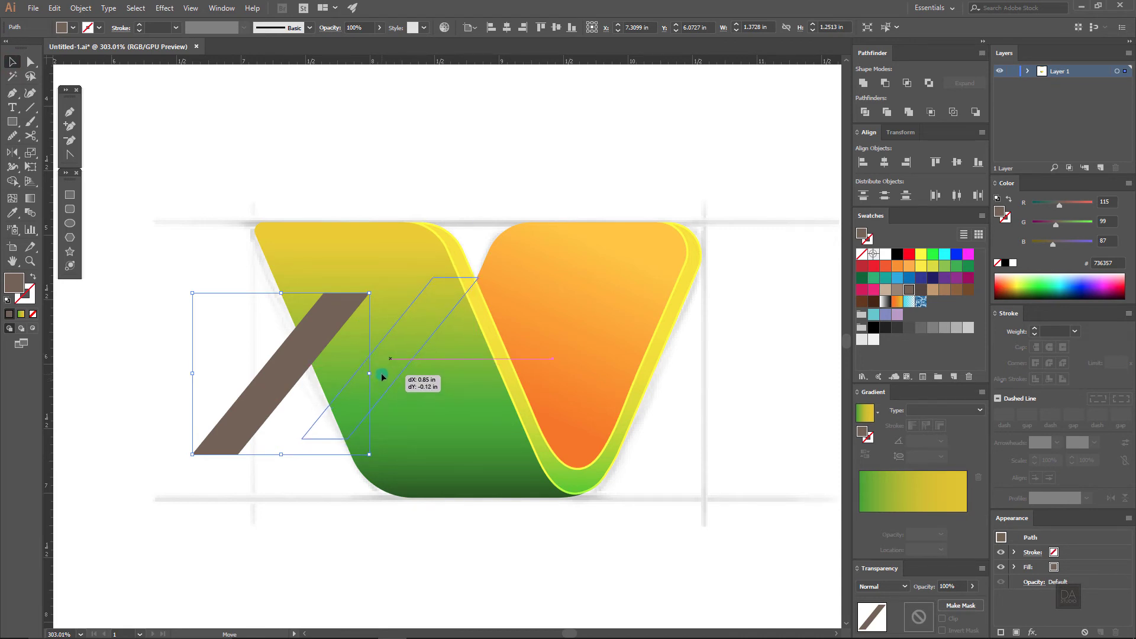
drag(381, 376, 381, 375)
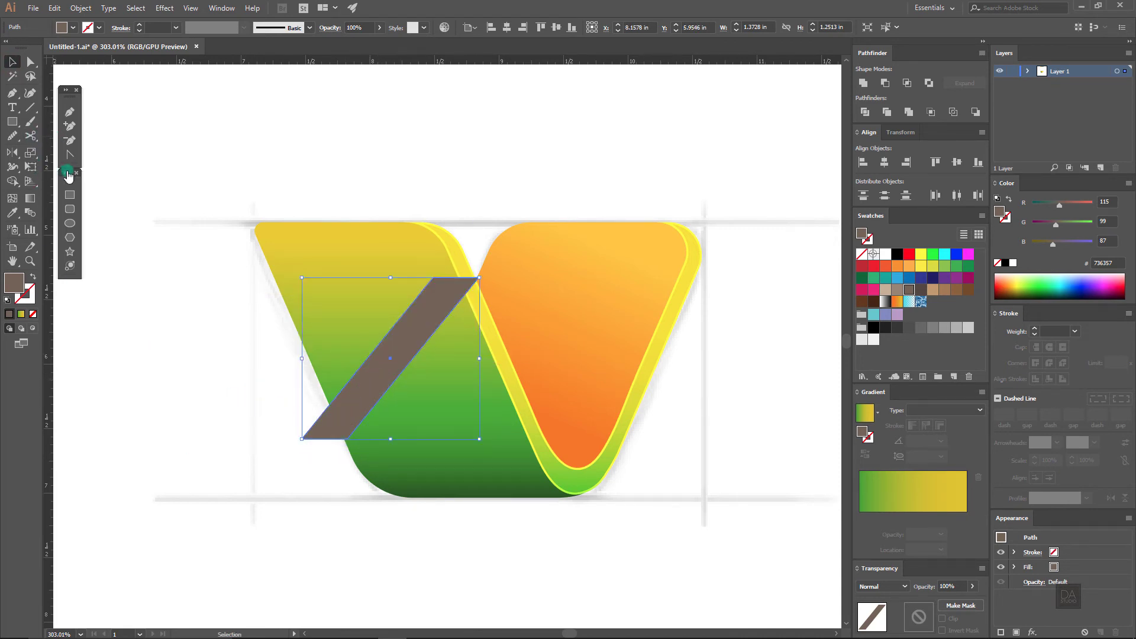
Step: Resize the parallelogram from its bottom edge and top-right corner
key(e)
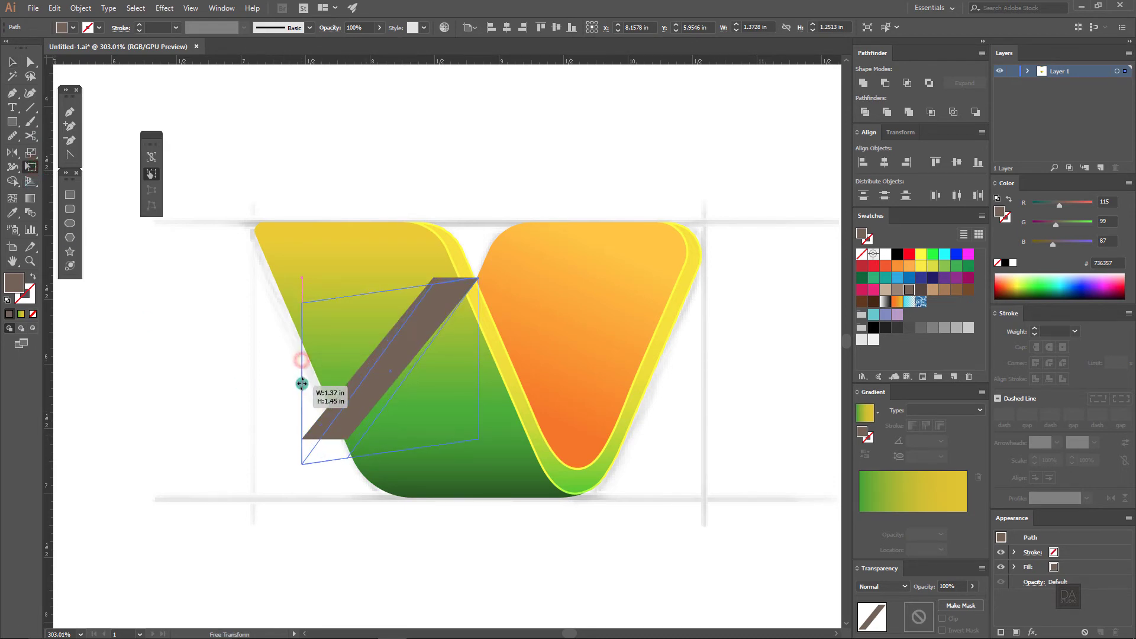
drag(302, 360, 302, 362)
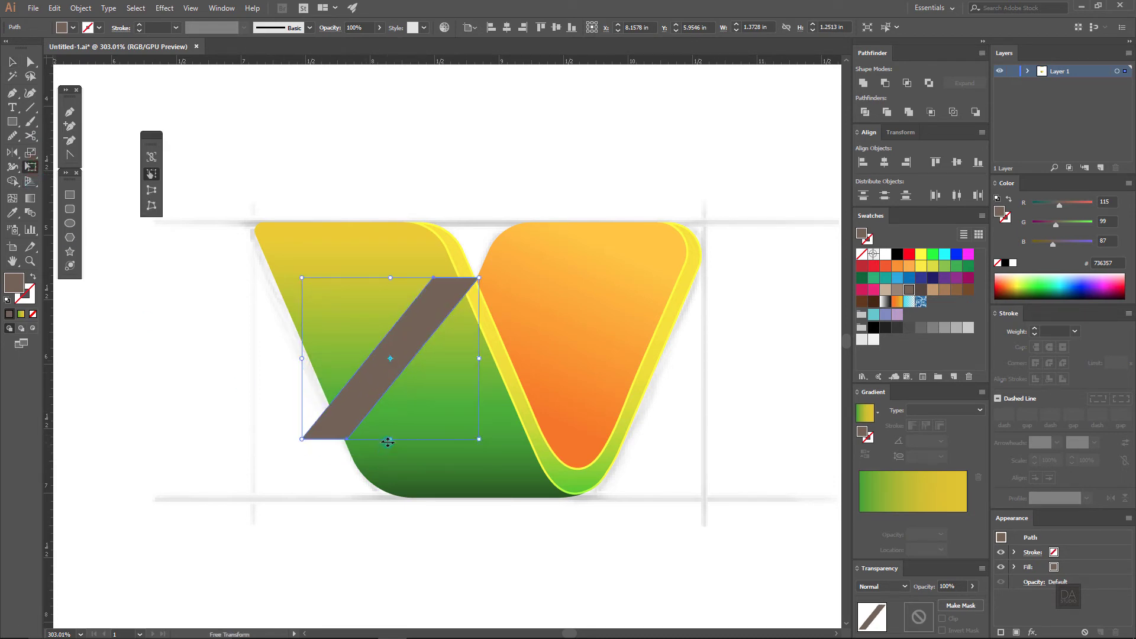
drag(384, 441, 398, 448)
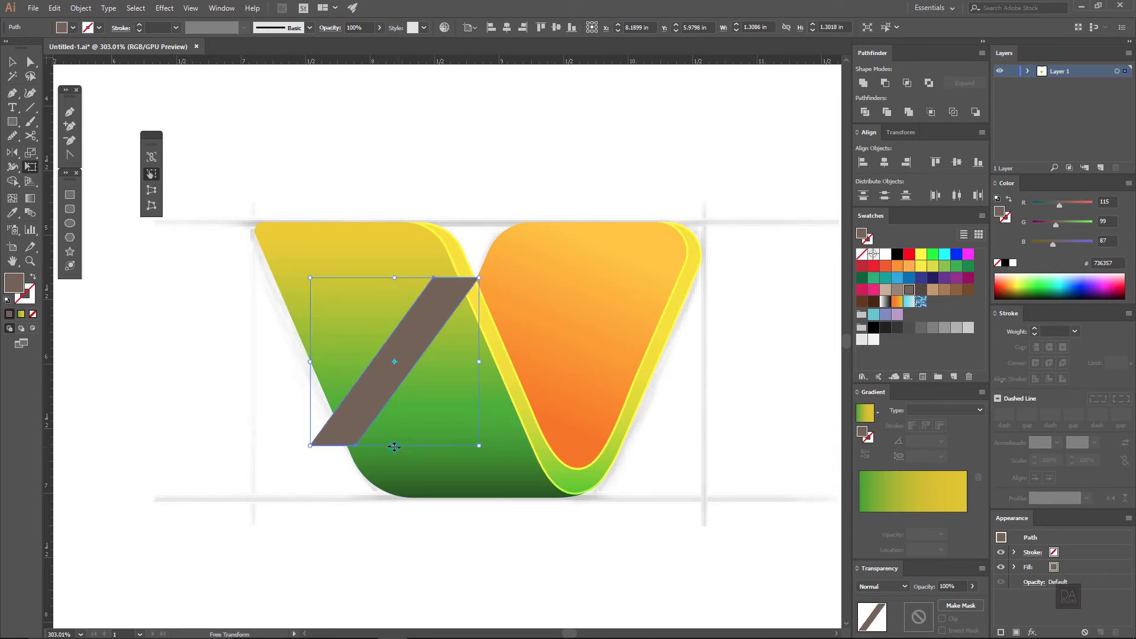
click(23, 60)
drag(479, 277, 503, 261)
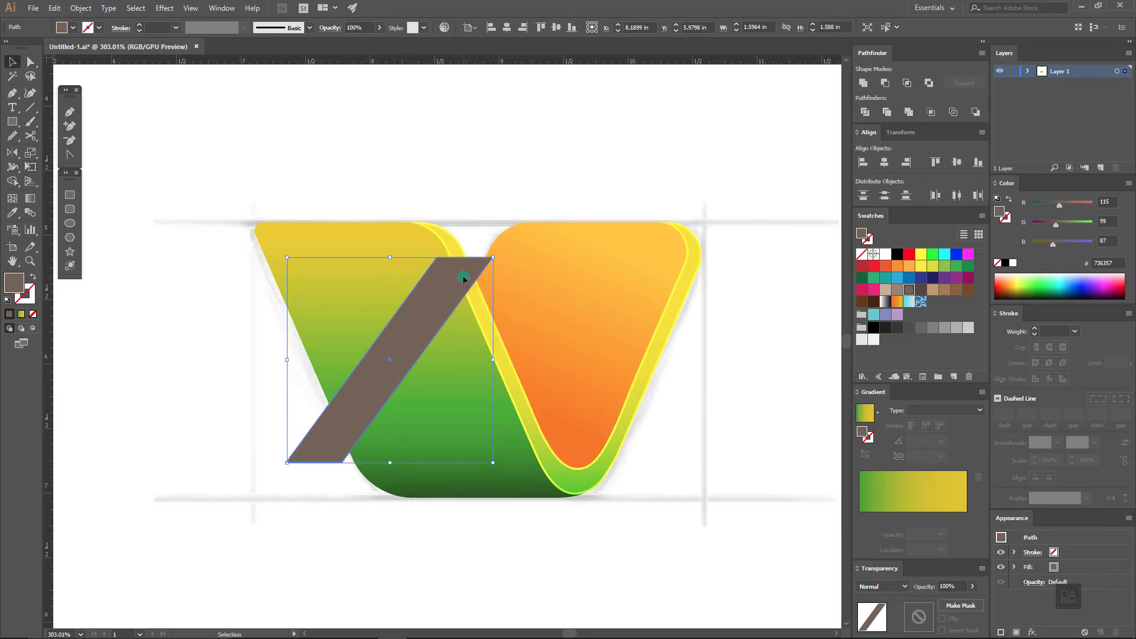
Step: Enlarge the brown bar slightly from its centre and select it with the green left half
click(222, 391)
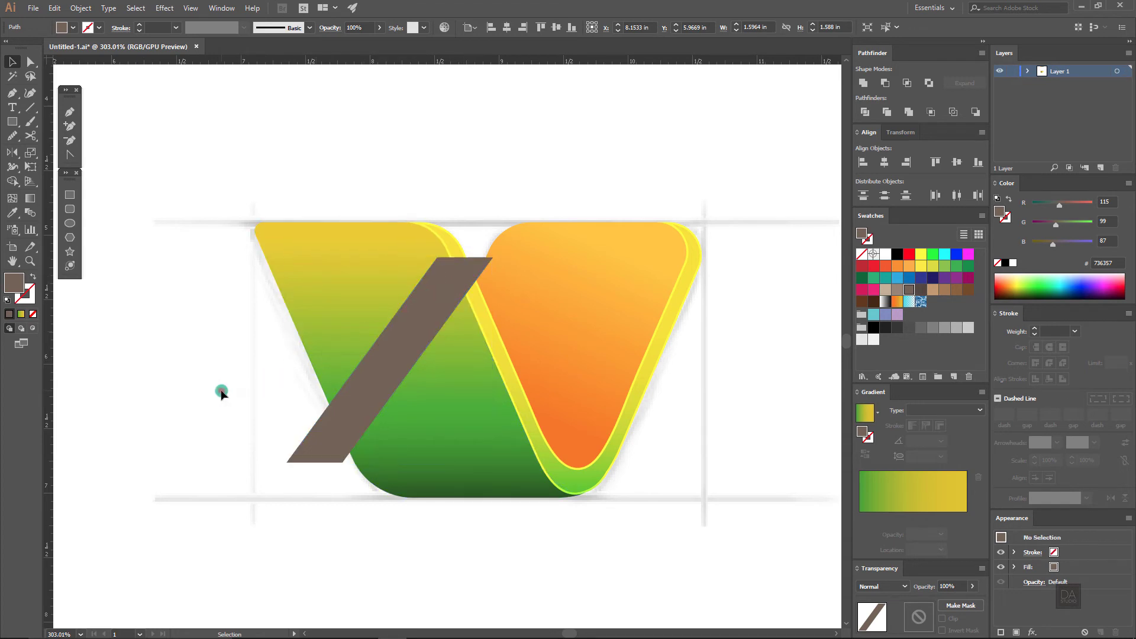
ctrl+alt+click(585, 510)
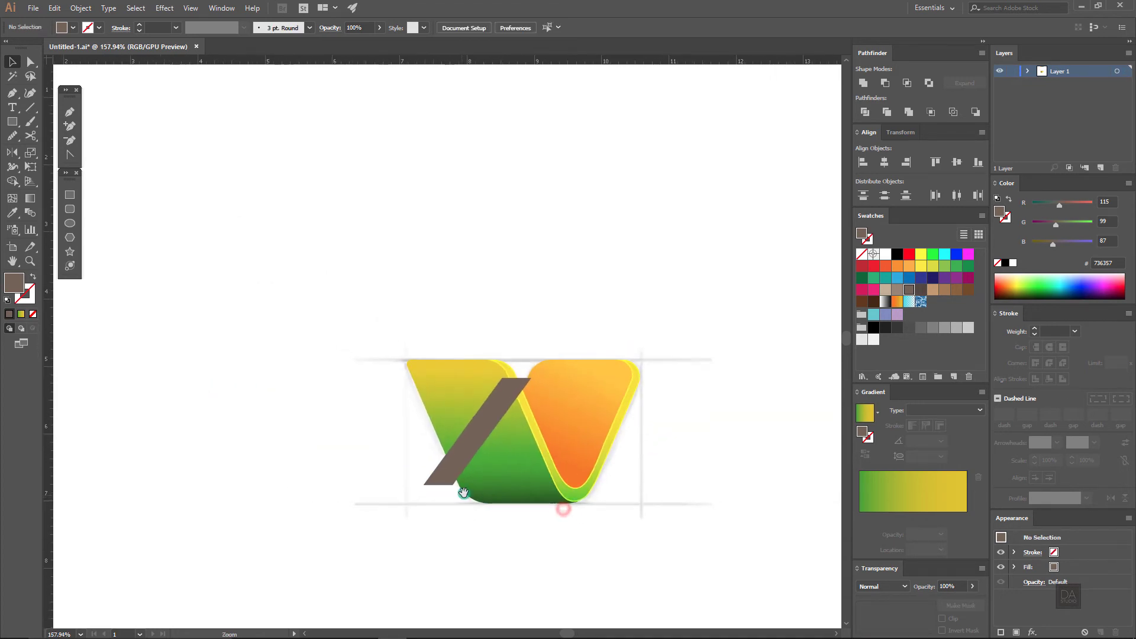
drag(471, 436, 488, 404)
click(506, 392)
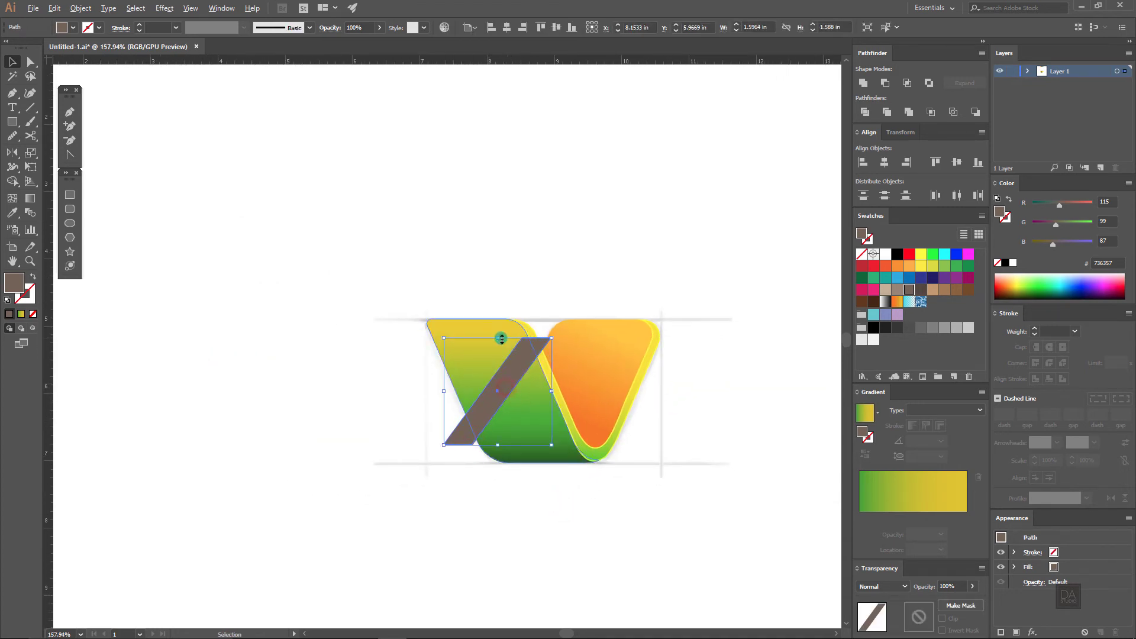
drag(501, 338, 547, 358)
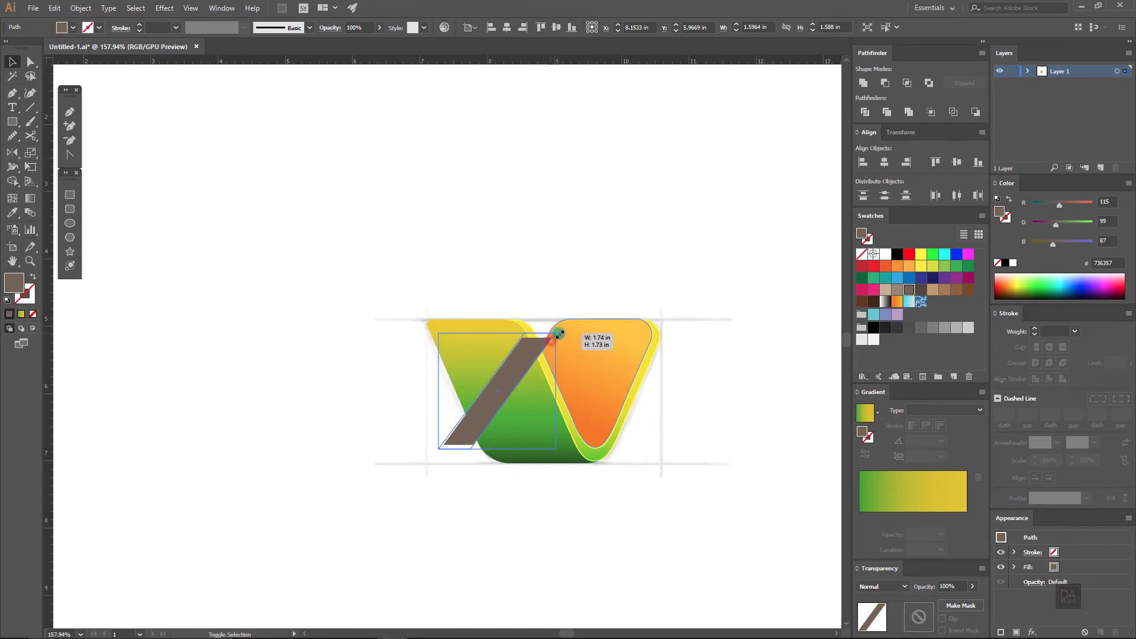
click(420, 436)
click(483, 407)
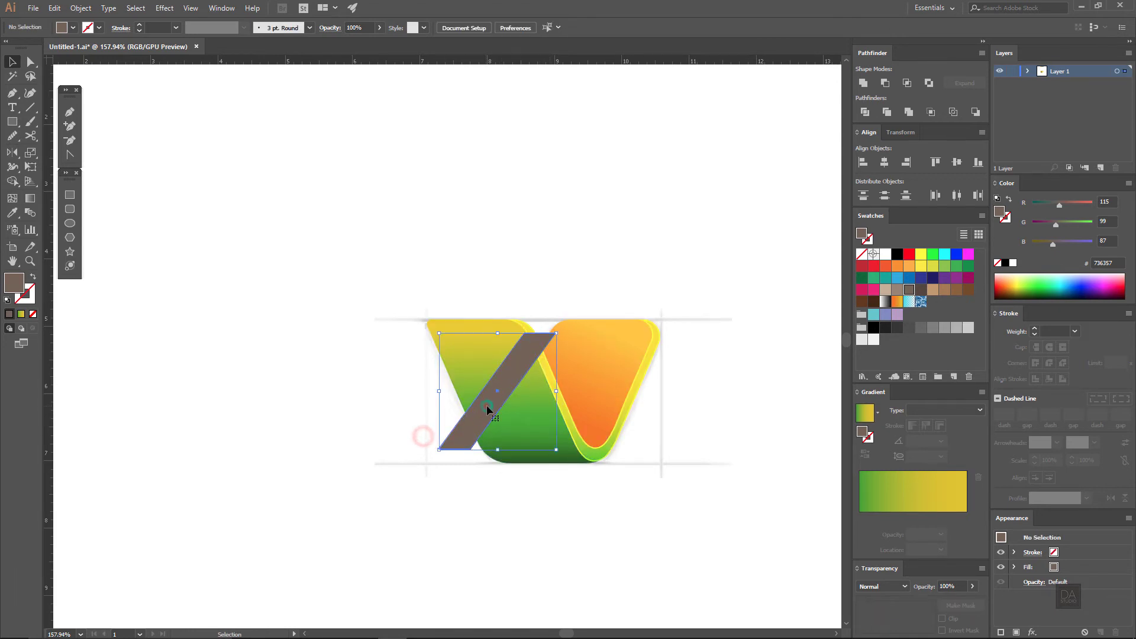
shift+click(546, 436)
Step: Alt-drag a copy of the bar and green half leftward, then delete the original V's bar
drag(547, 438, 334, 438)
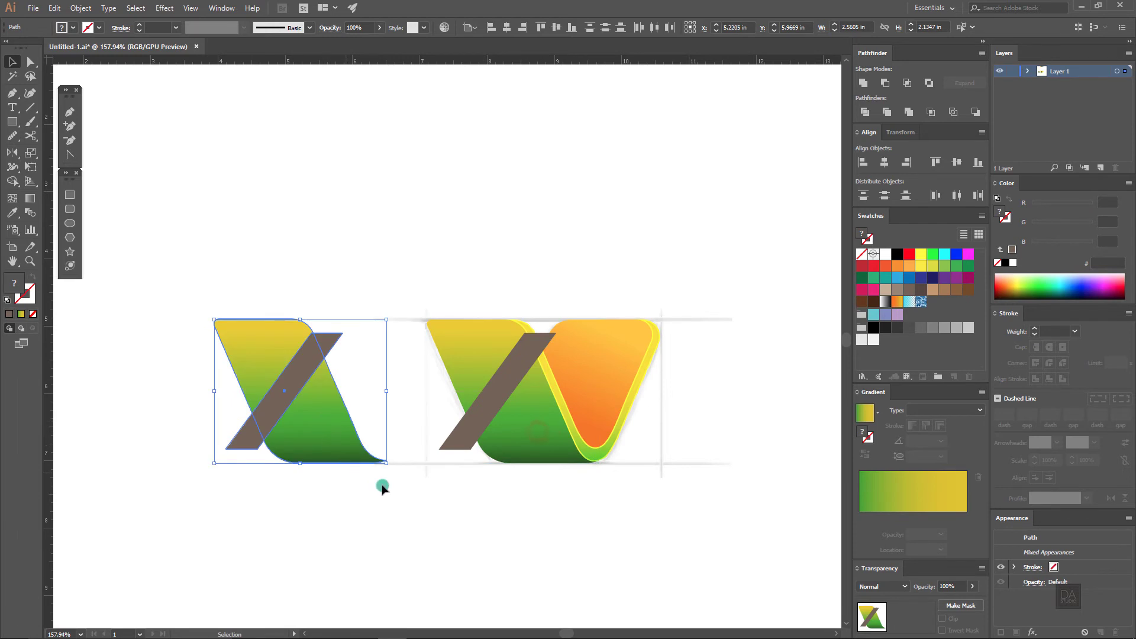
click(389, 486)
click(456, 451)
key(Delete)
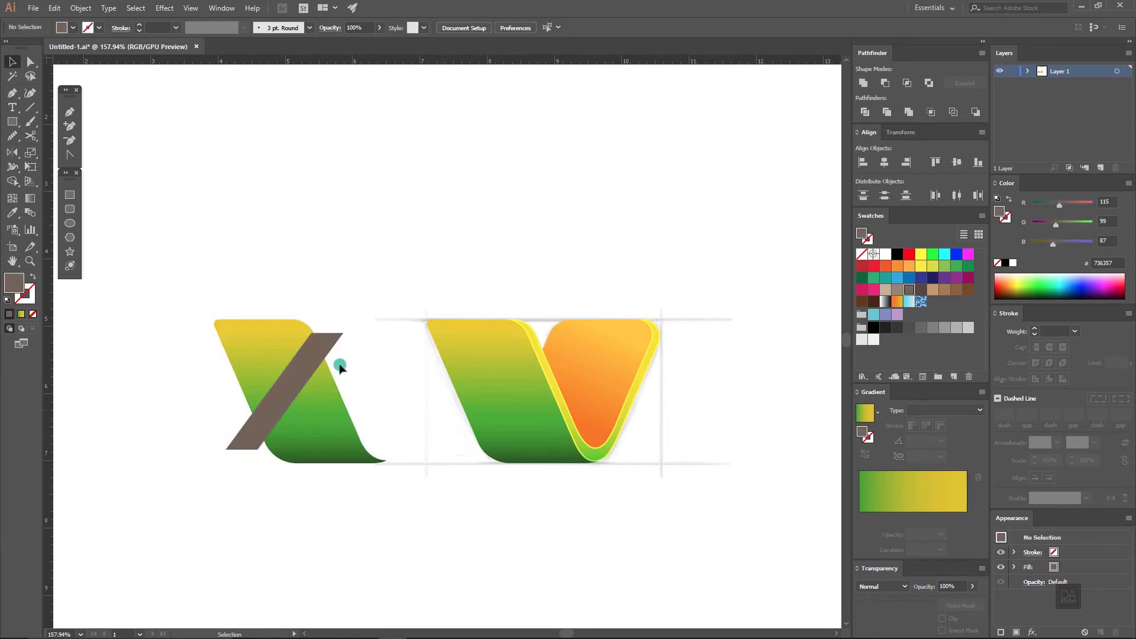
Step: Divide the left copy with Pathfinder and ungroup the resulting pieces
drag(215, 452, 355, 303)
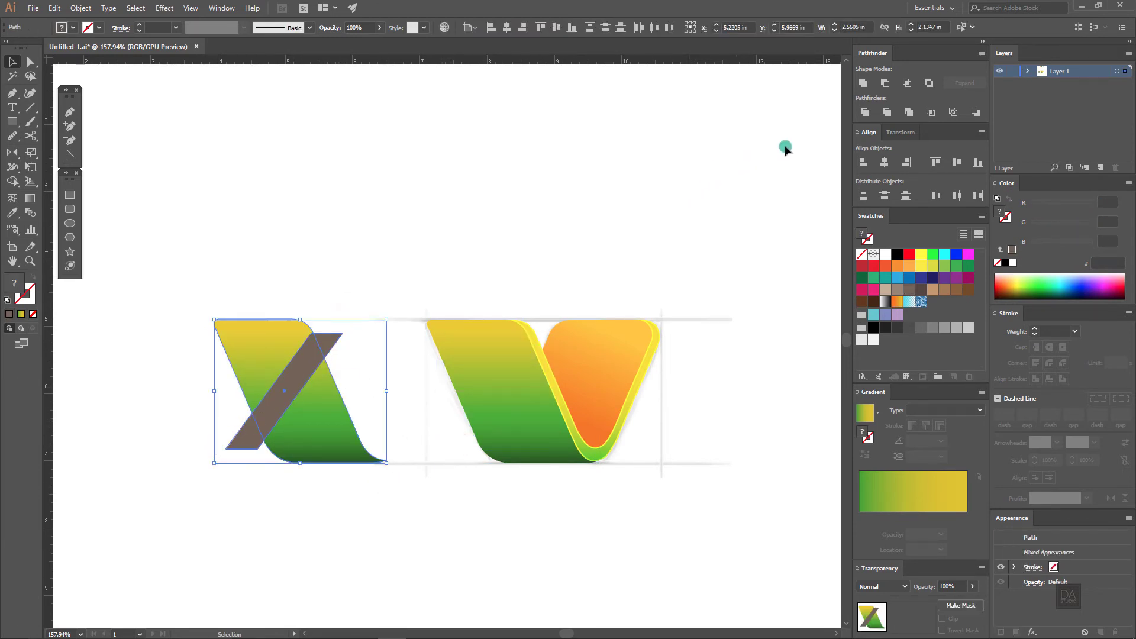
click(862, 112)
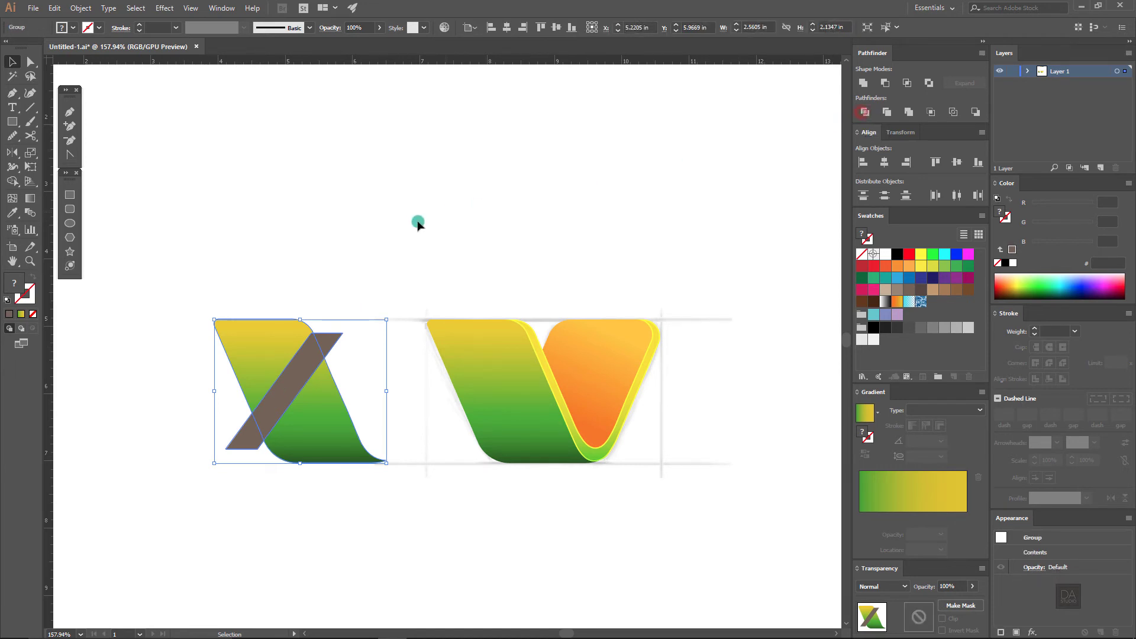
right_click(299, 338)
click(313, 429)
click(260, 500)
Step: Delete the lower-left bar piece and both upper leftover pieces
click(253, 451)
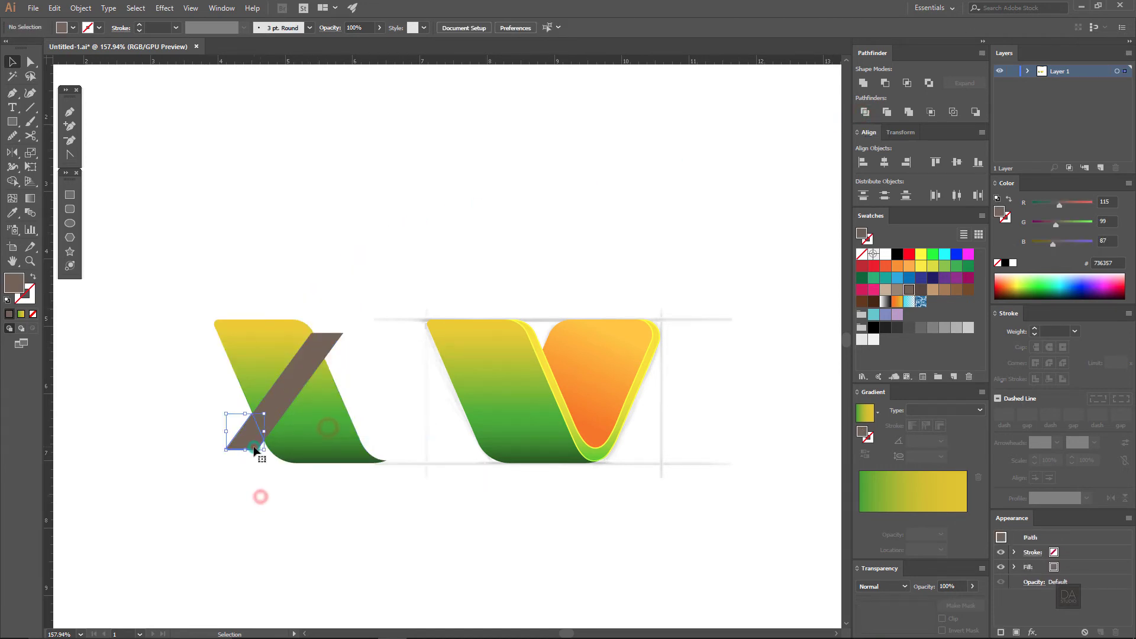
key(Delete)
click(329, 343)
key(Delete)
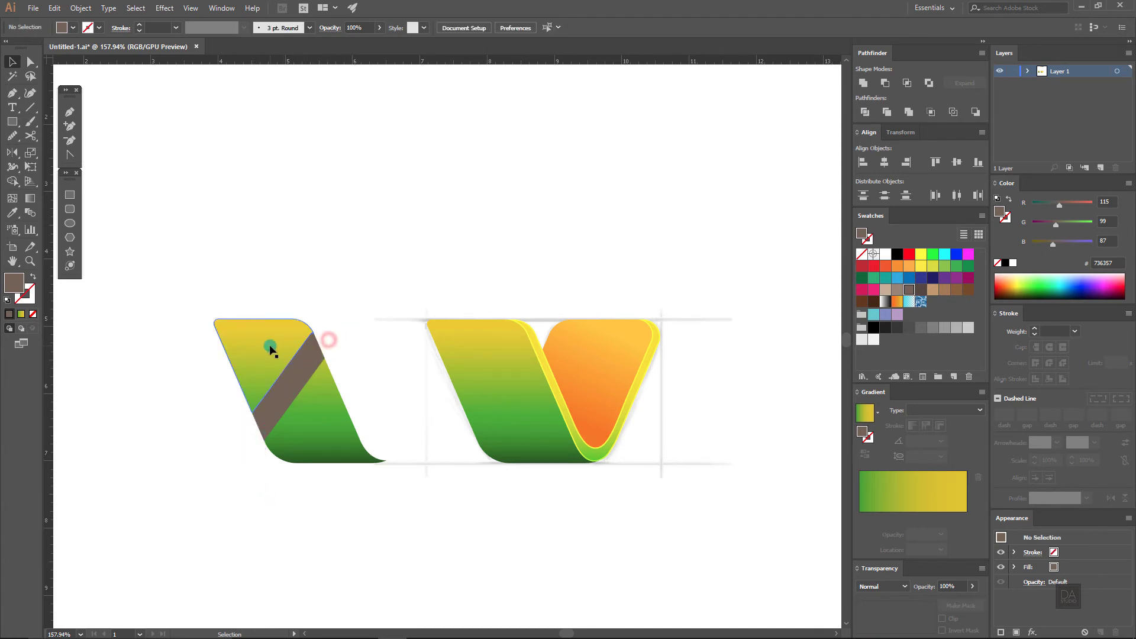
click(267, 343)
key(Delete)
Step: Pull the brown strip out from behind the remaining green triangle
click(306, 456)
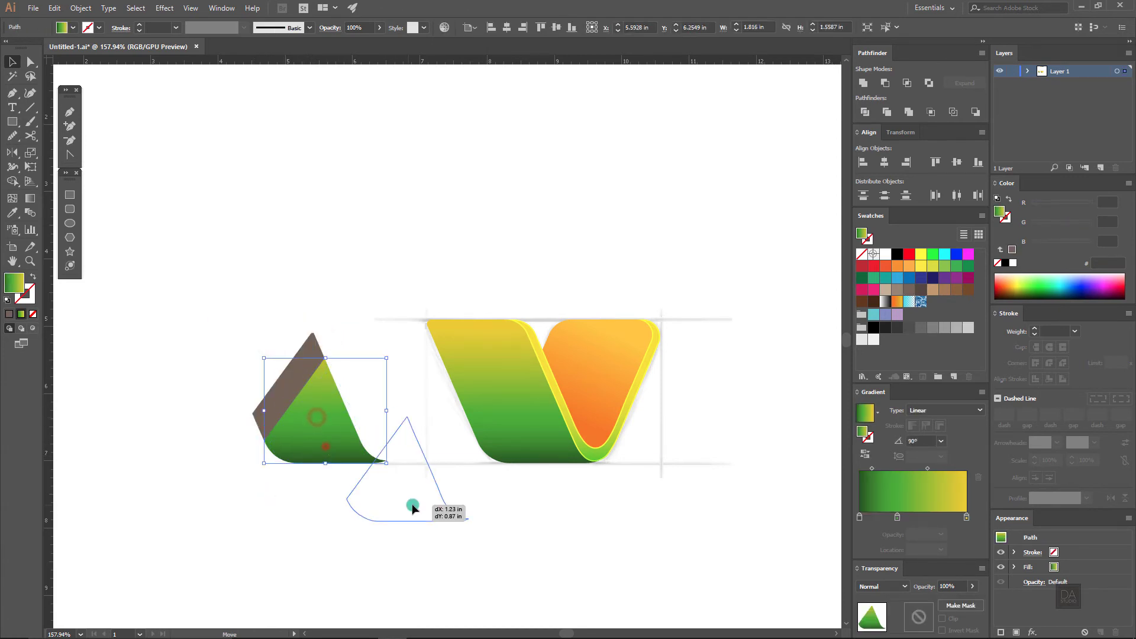
key(a)
mouse_move(284, 385)
mouse_down()
mouse_move(217, 405)
mouse_move(289, 395)
mouse_up()
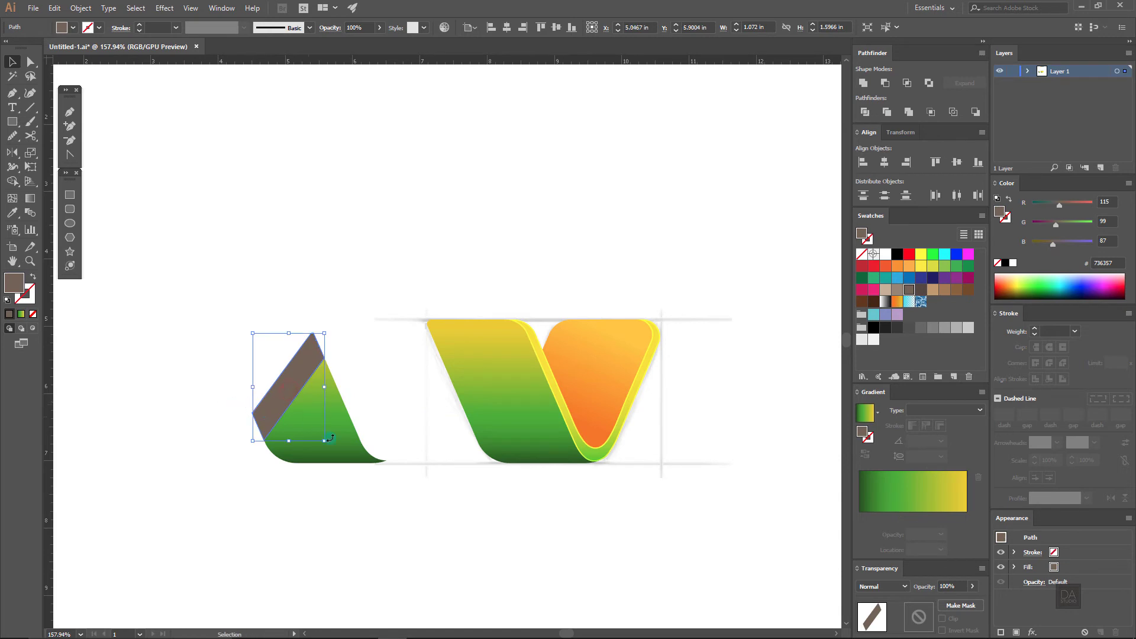
alt+scroll(450, 417, up, 2)
Step: Move the green triangle and brown strip over the V's left half
drag(440, 428, 373, 342)
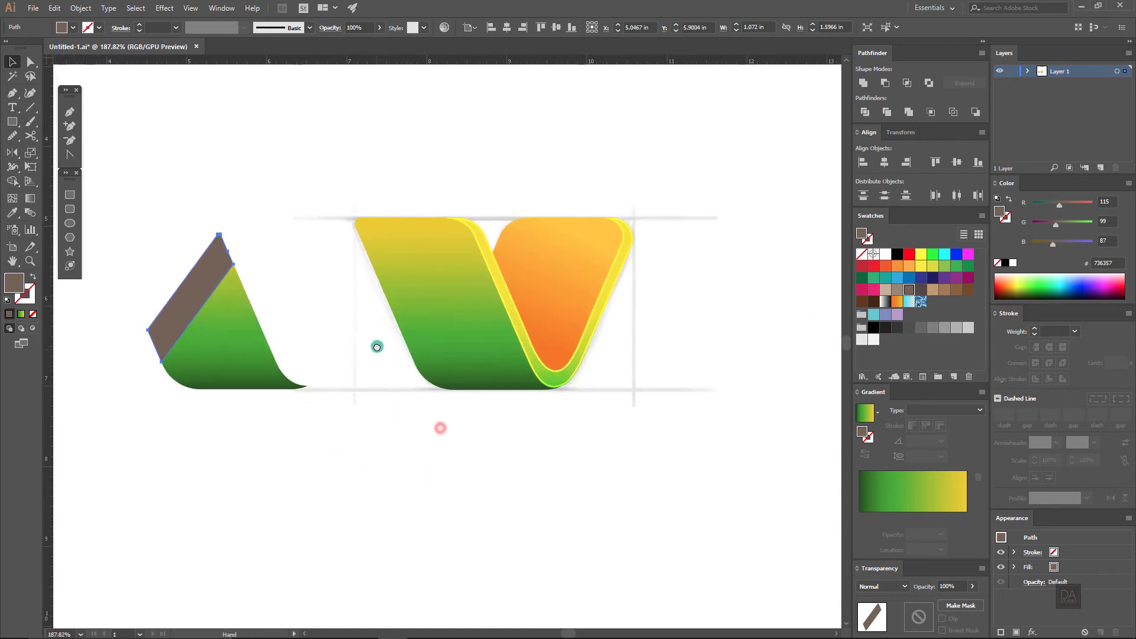
click(216, 269)
shift+click(209, 331)
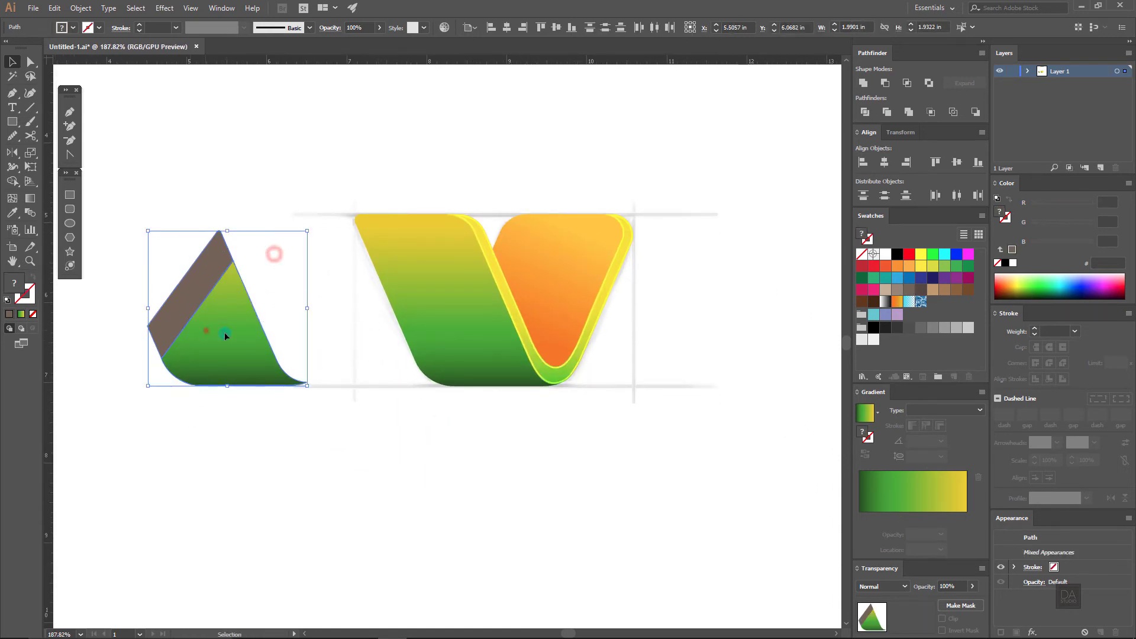
drag(208, 331, 440, 355)
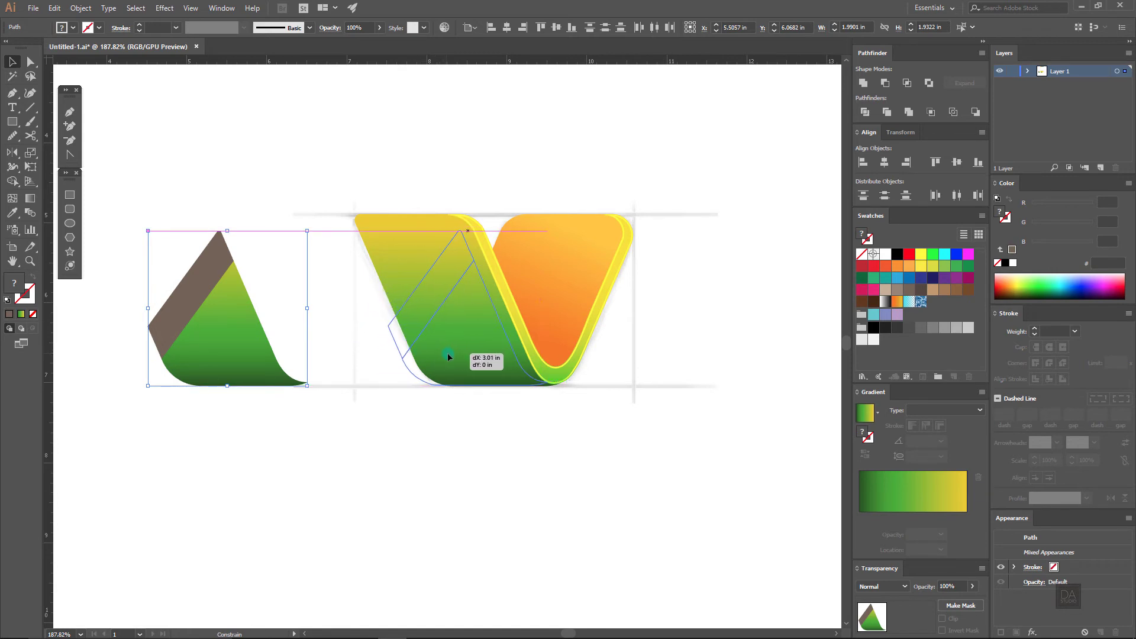
drag(440, 355, 581, 333)
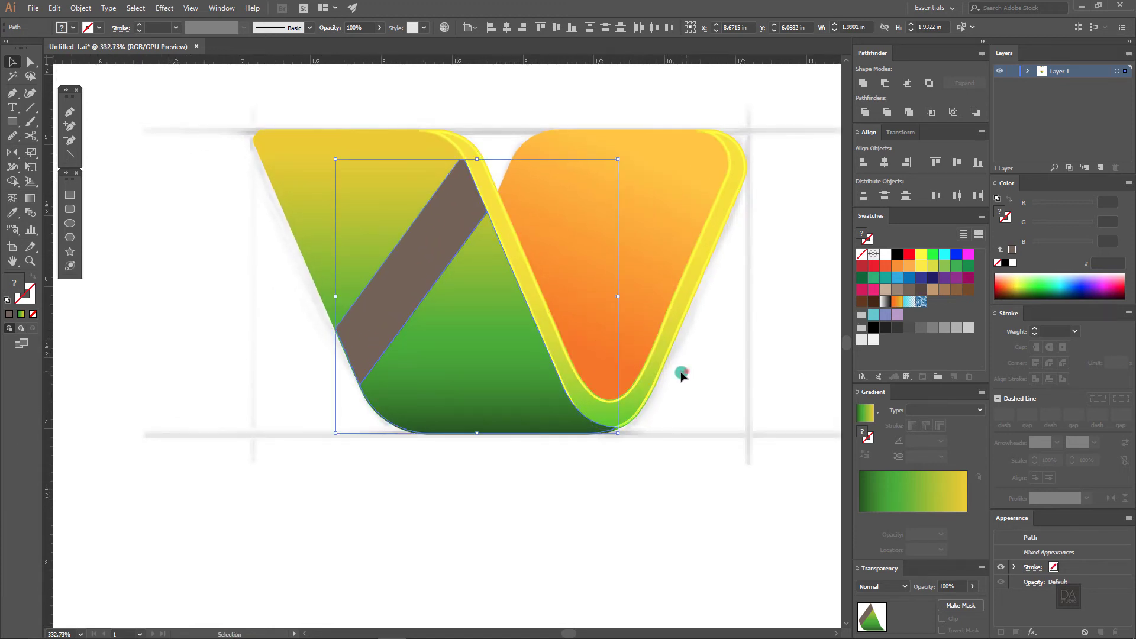
Step: Bring the yellow band to the front with Arrange > Bring to Front
click(652, 389)
right_click(653, 388)
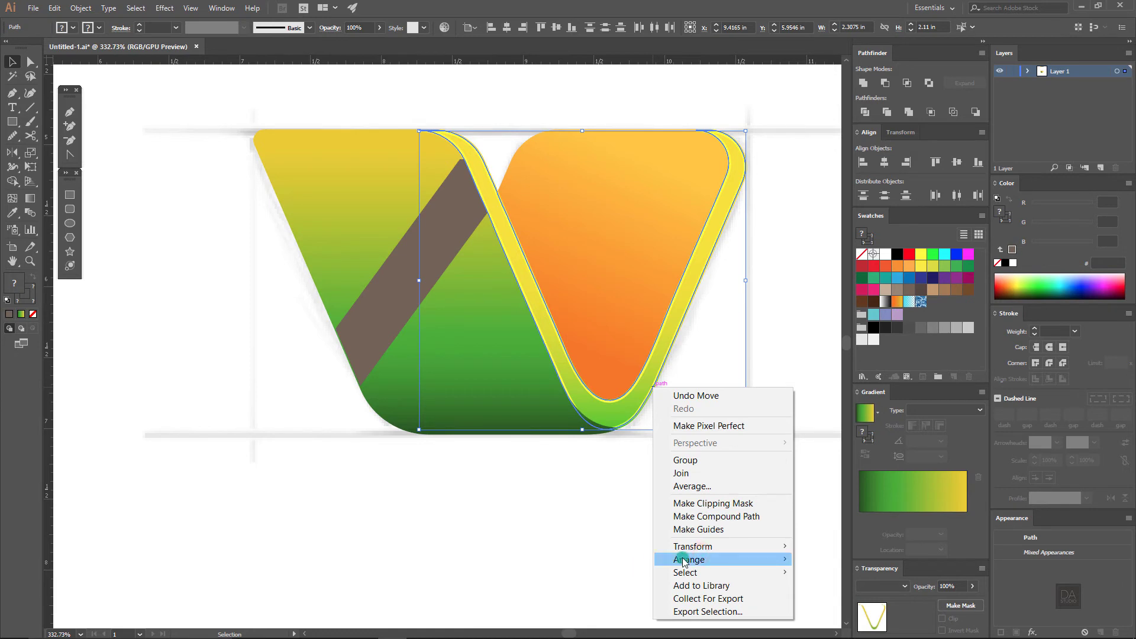
mouse_move(689, 559)
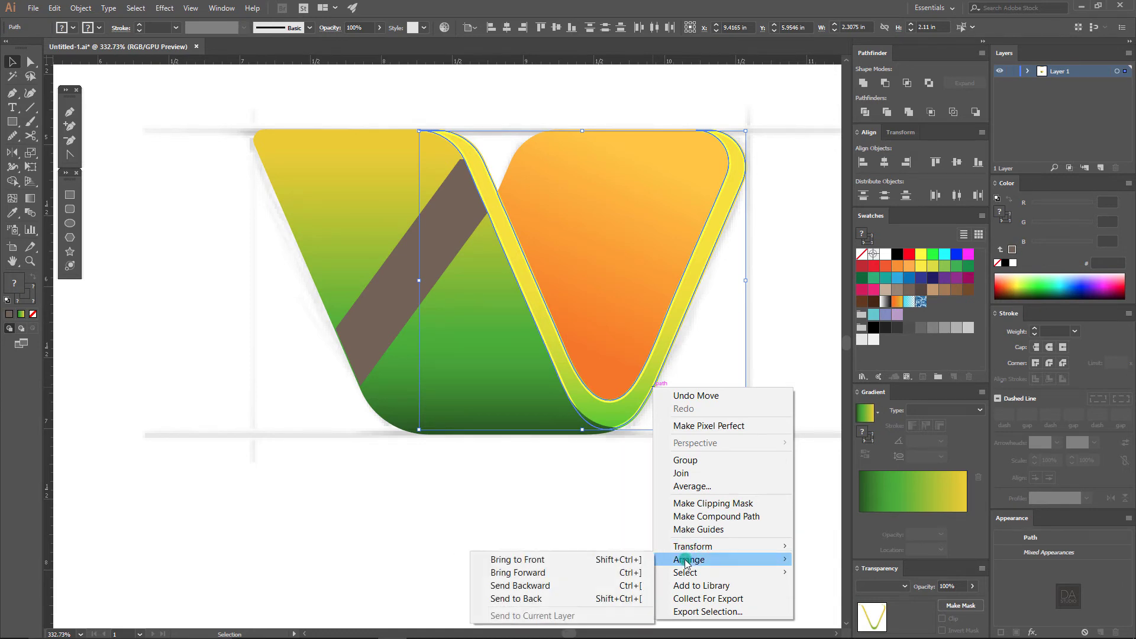
click(650, 560)
click(687, 438)
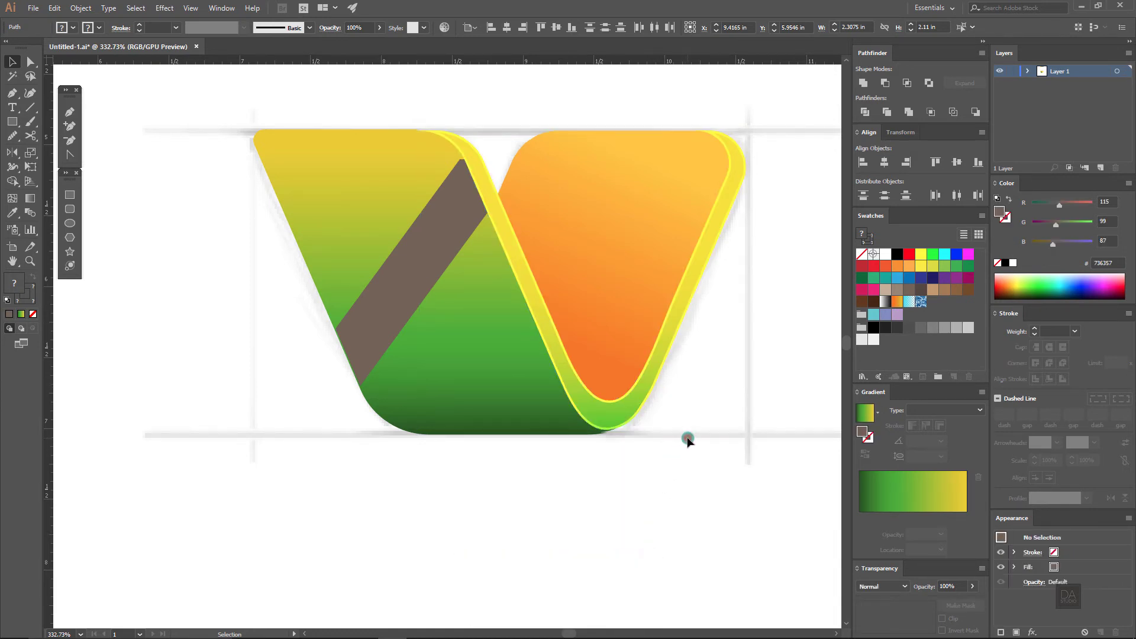
click(453, 339)
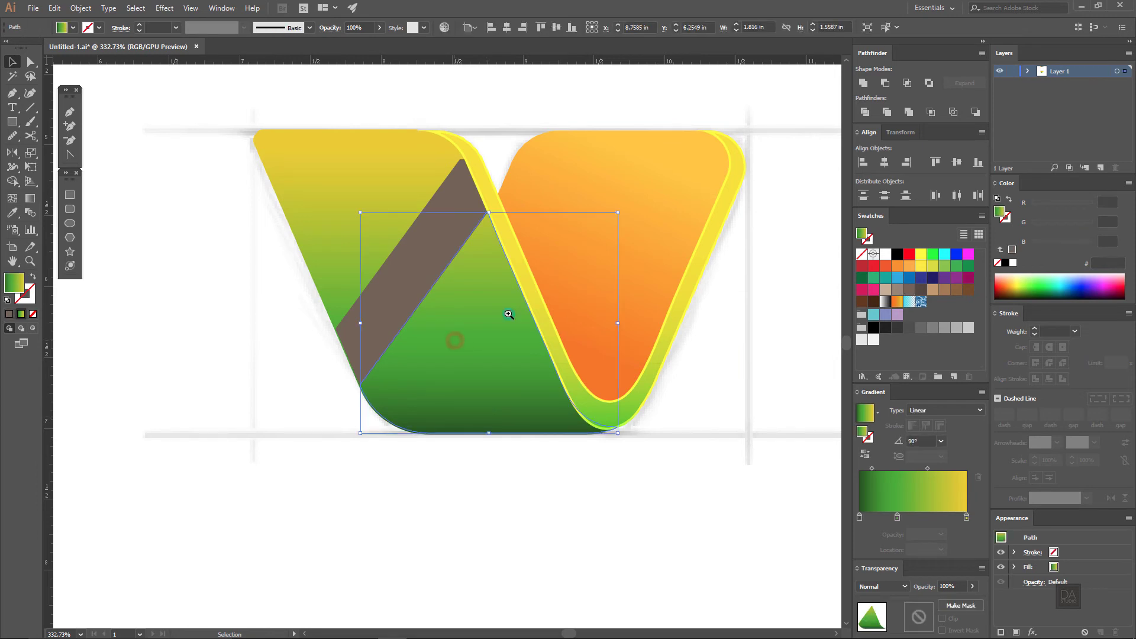
ctrl+alt+click(554, 232)
Step: Use the Eyedropper to give the triangle the dark sphere's gradient
drag(616, 168, 616, 299)
ctrl+alt+click(612, 304)
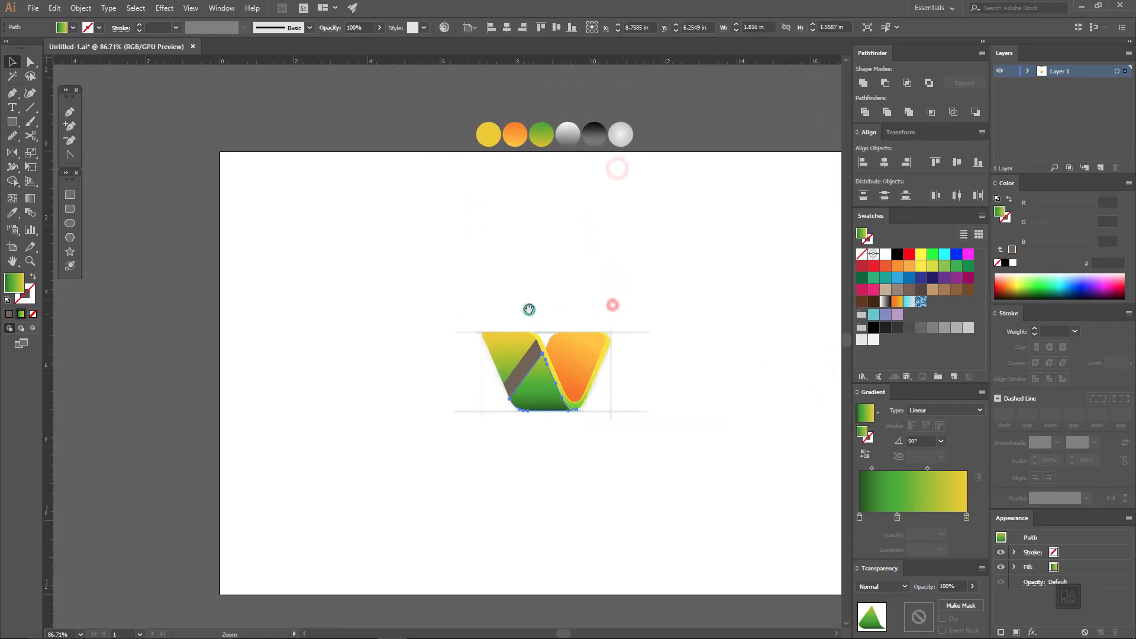
drag(573, 250, 523, 269)
click(12, 212)
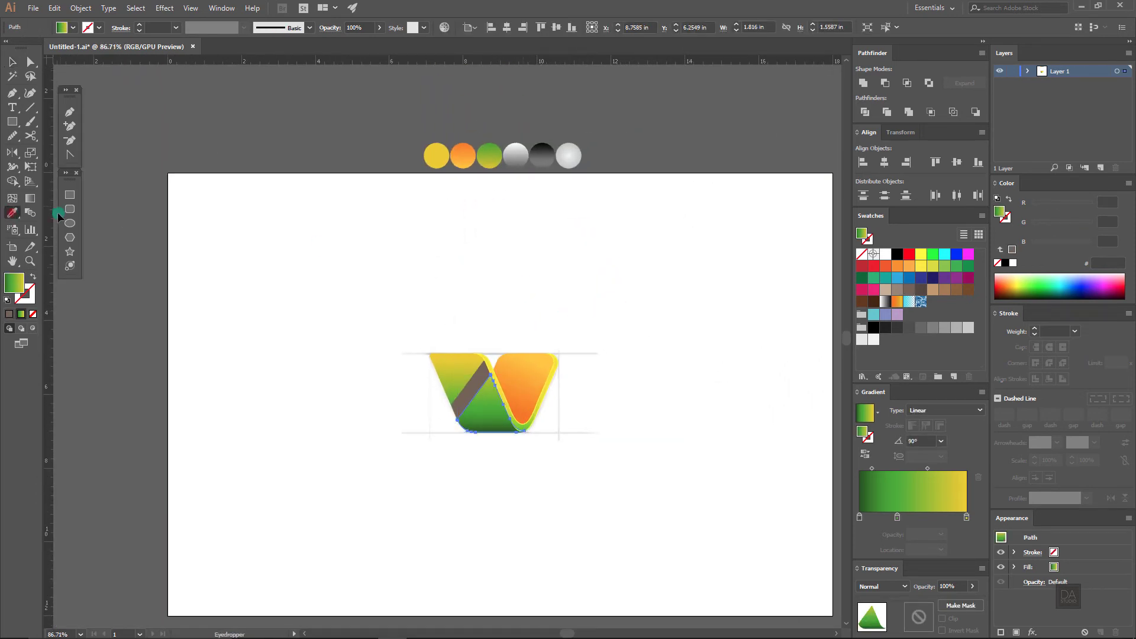
click(549, 155)
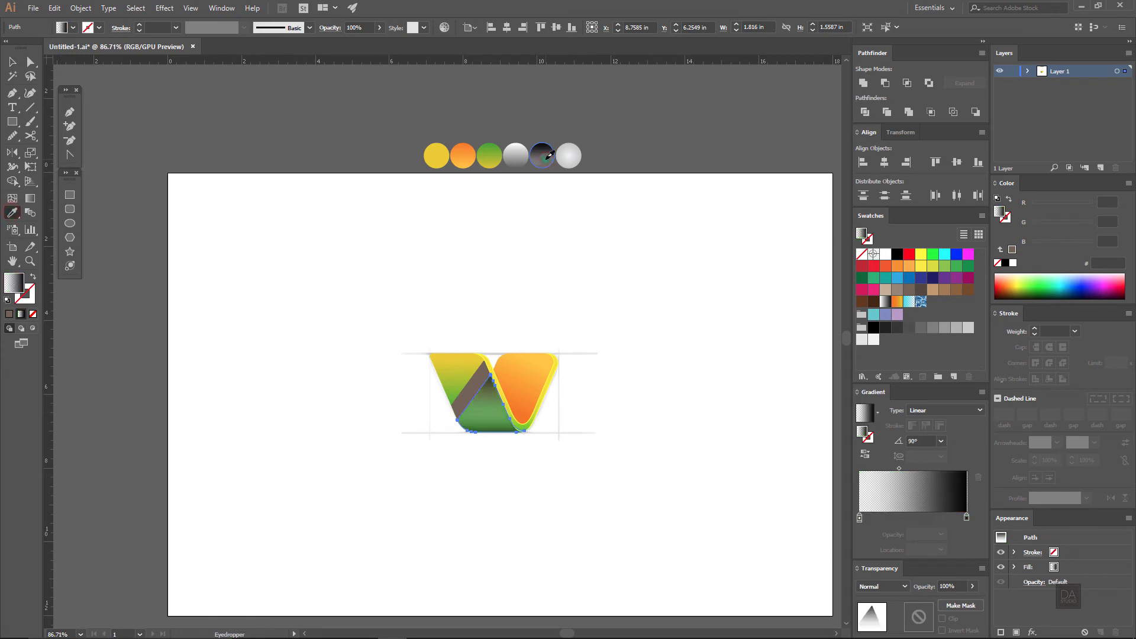
Step: Give the brown diagonal stripe the white sphere's gradient
ctrl+click(484, 379)
click(525, 156)
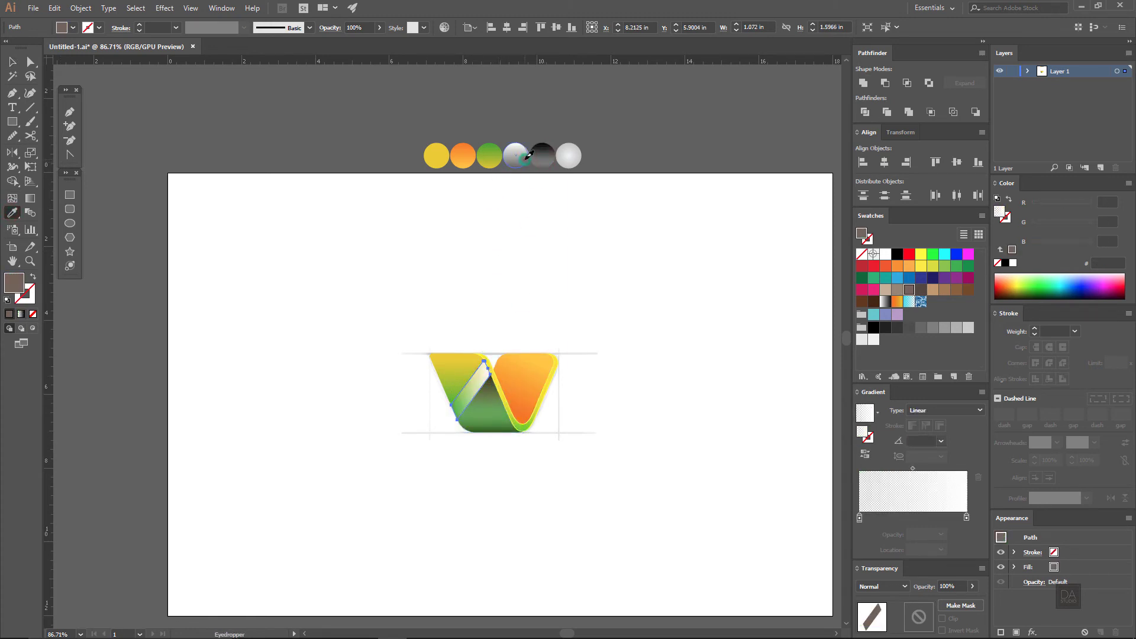
drag(530, 398, 720, 385)
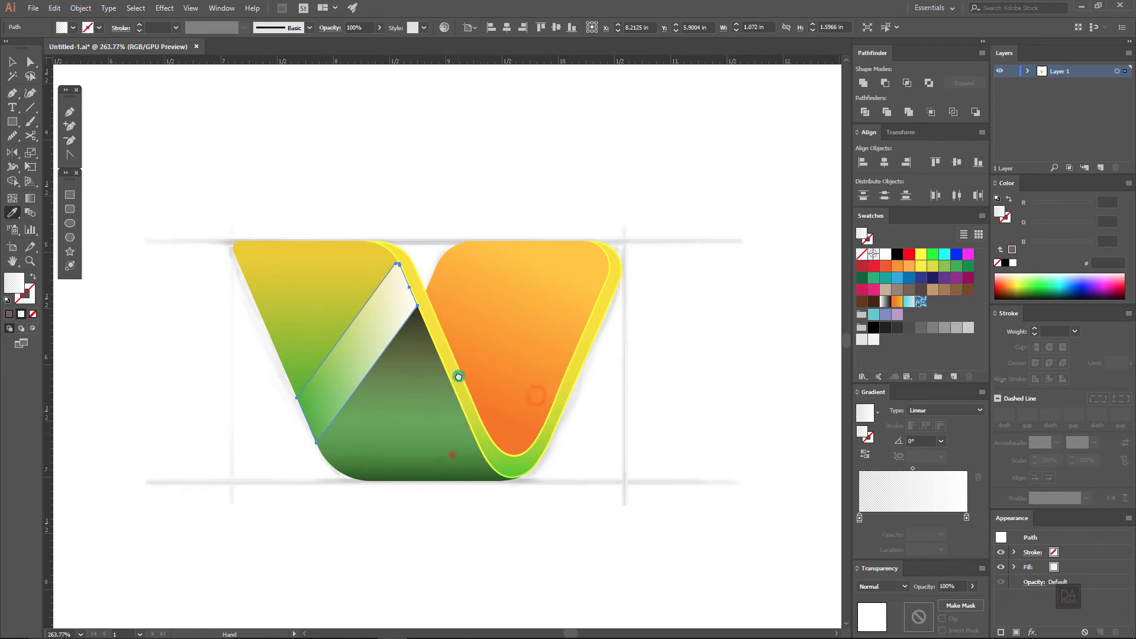
alt+click(455, 284)
Step: Run the stripe's gradient across its width with the Gradient tool
key(g)
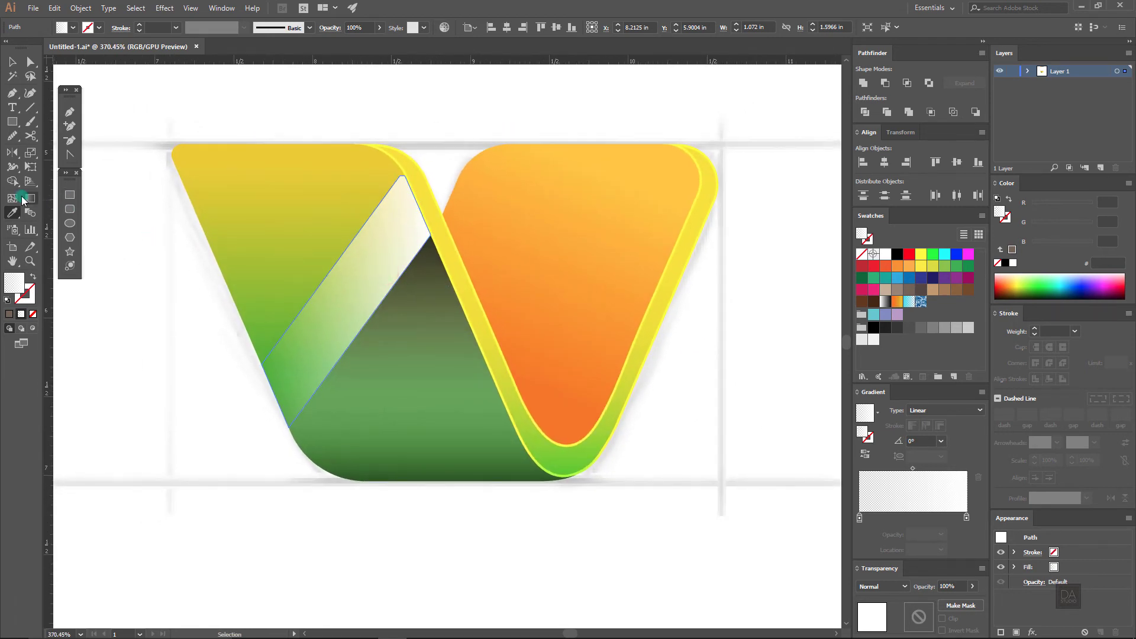
mouse_move(324, 282)
mouse_down()
mouse_move(360, 334)
mouse_move(379, 326)
mouse_up()
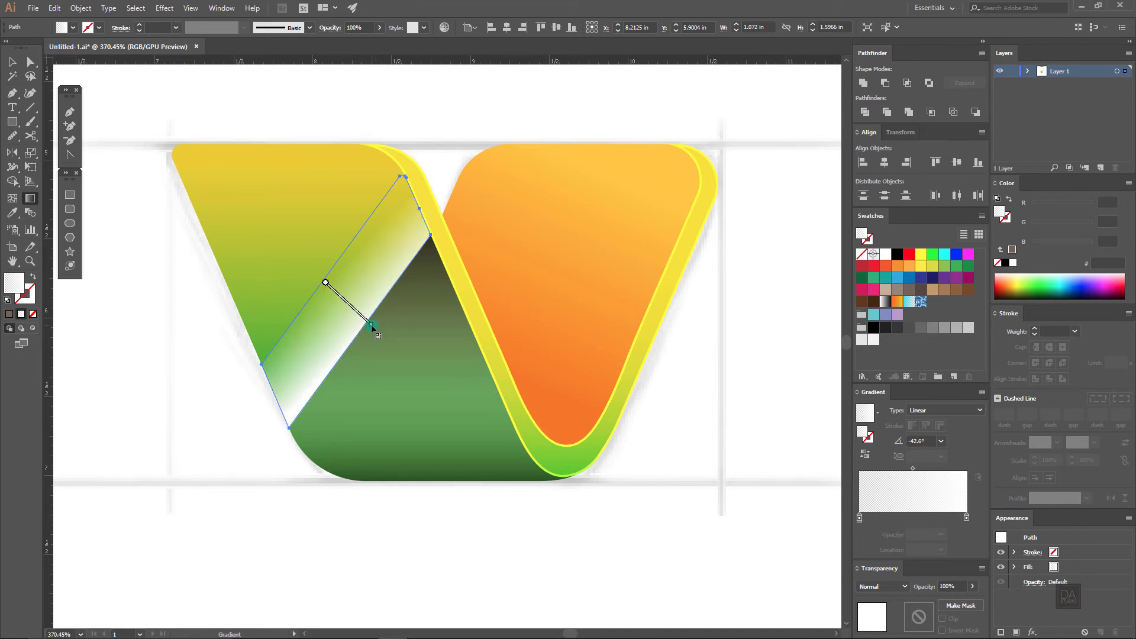
drag(328, 285, 368, 323)
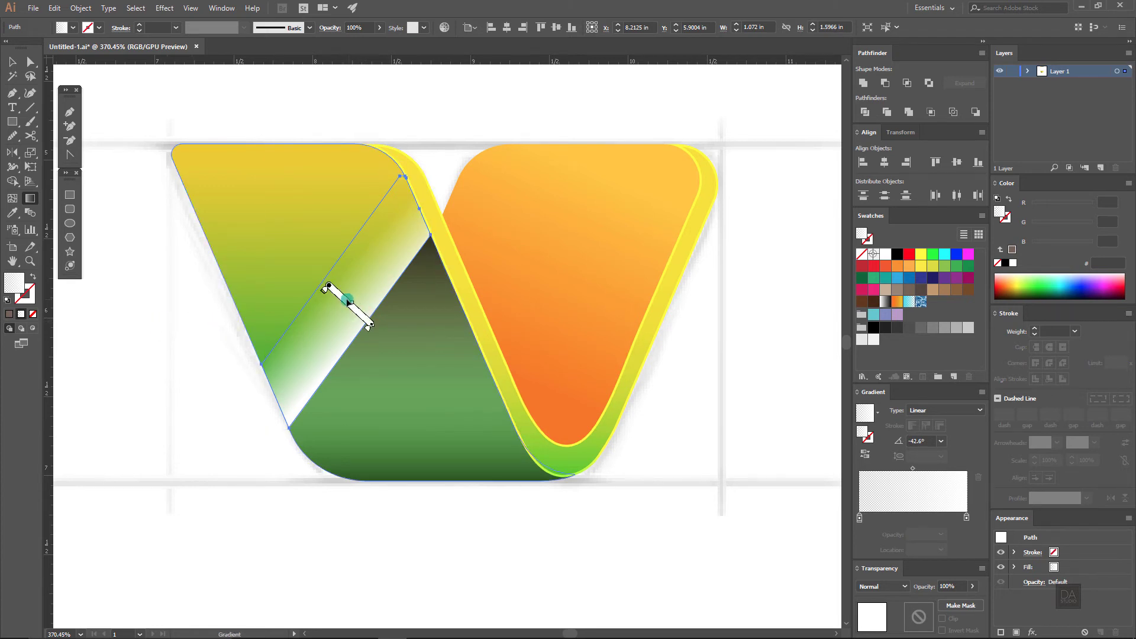
drag(344, 303, 338, 297)
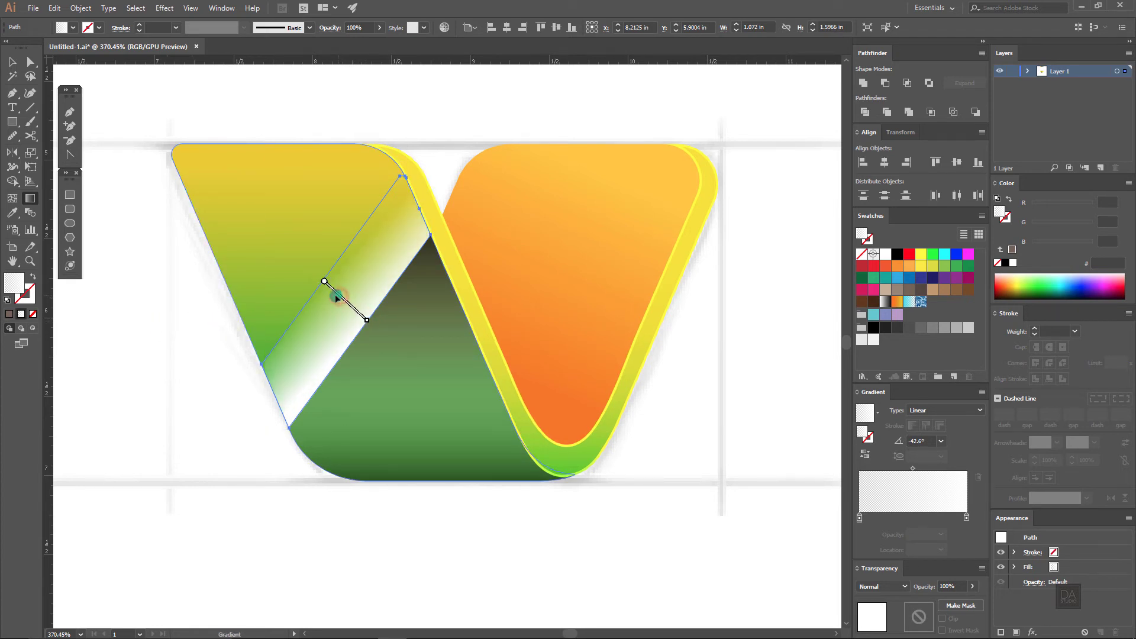
Step: Lay a diagonal dark-to-green gradient across the triangle at about 136.8°
click(393, 397)
drag(355, 342, 414, 436)
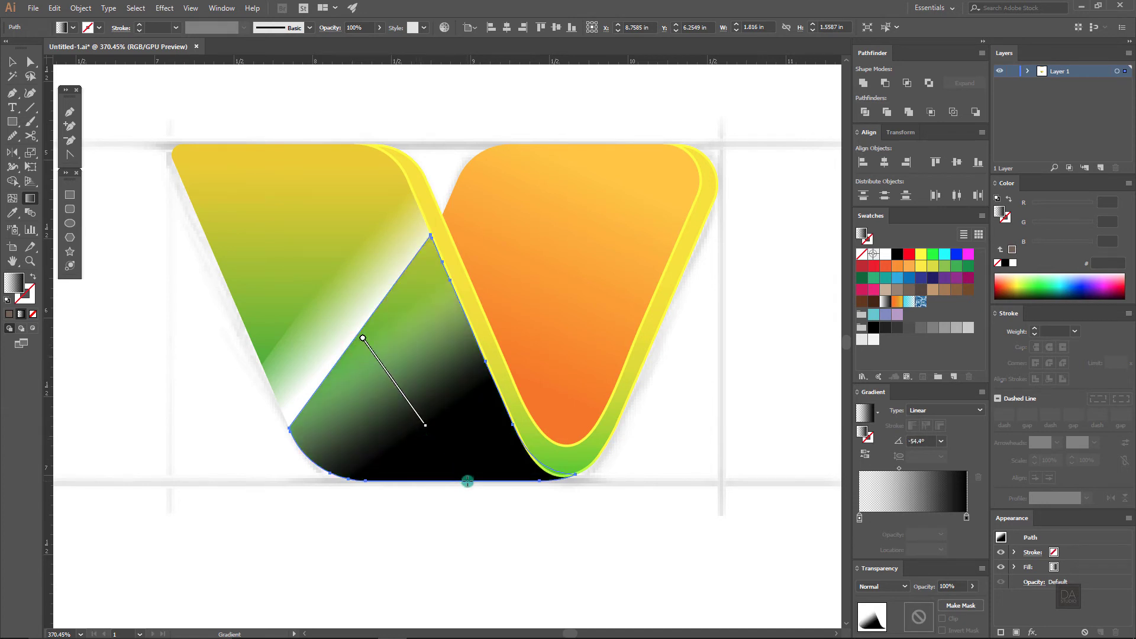
drag(481, 468, 359, 334)
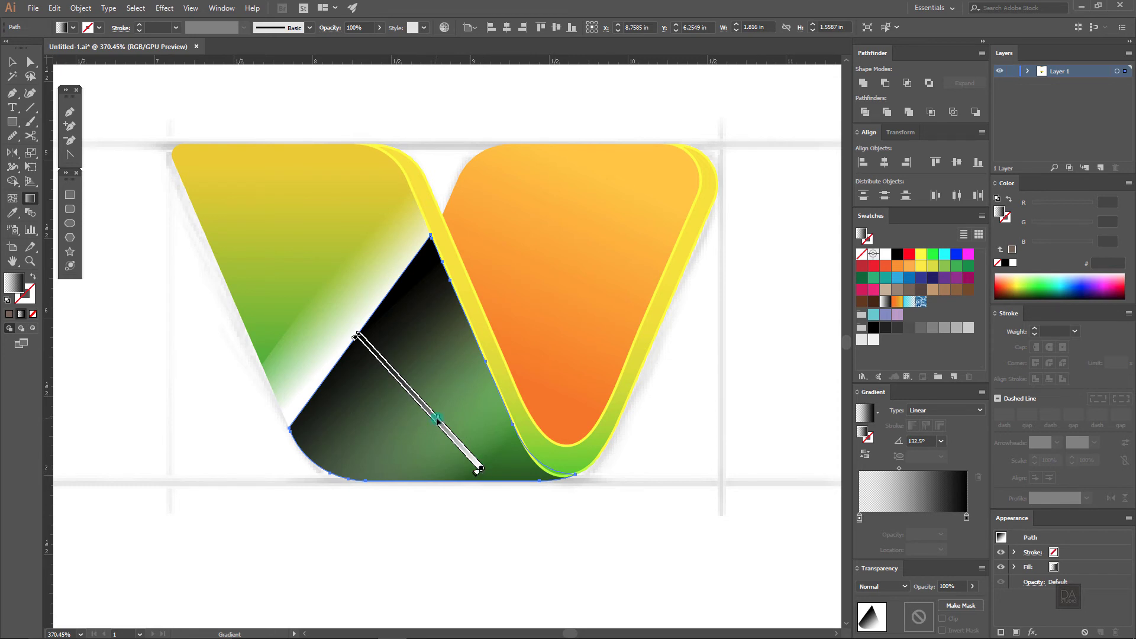
drag(438, 416, 415, 392)
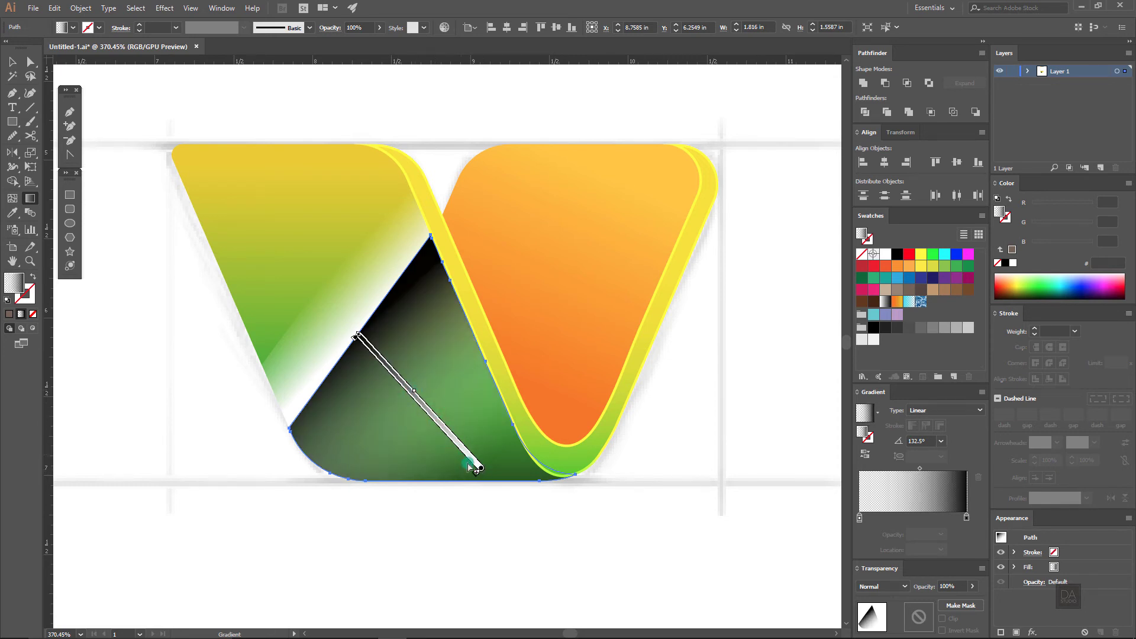
drag(351, 330, 342, 332)
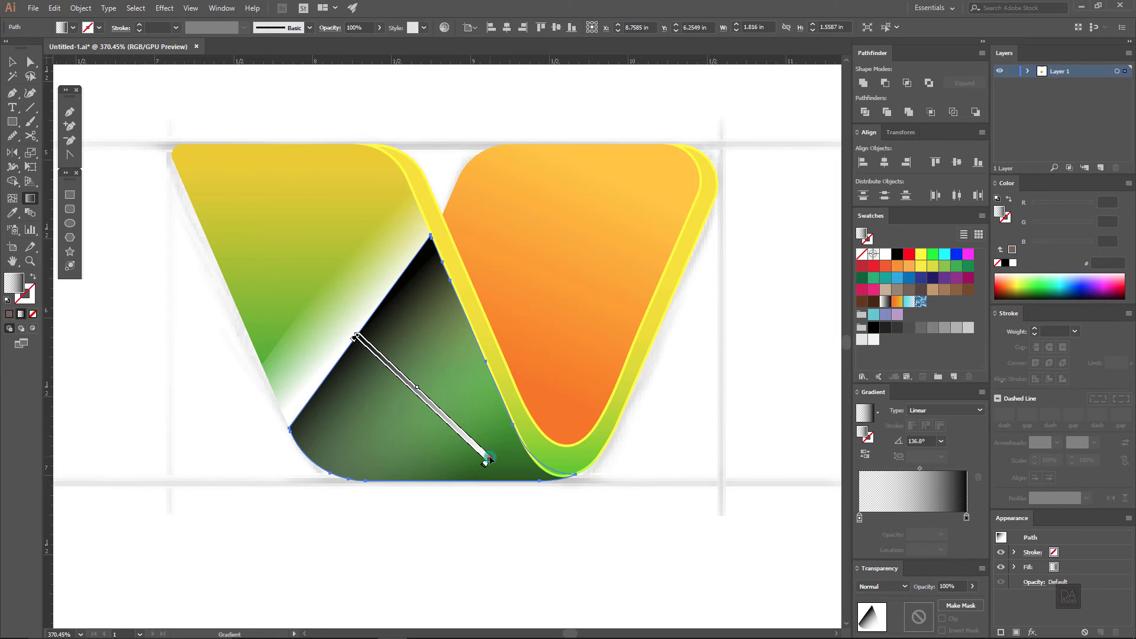
drag(488, 459, 465, 439)
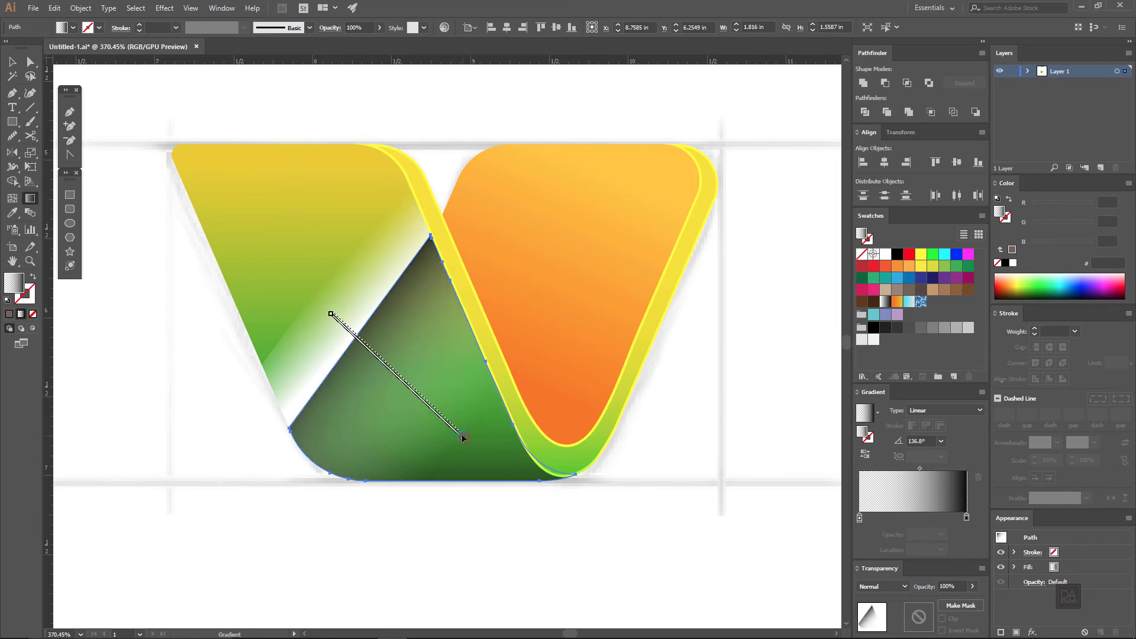
click(10, 65)
Step: Set the inner triangle to Multiply blend mode at 33% opacity
click(245, 242)
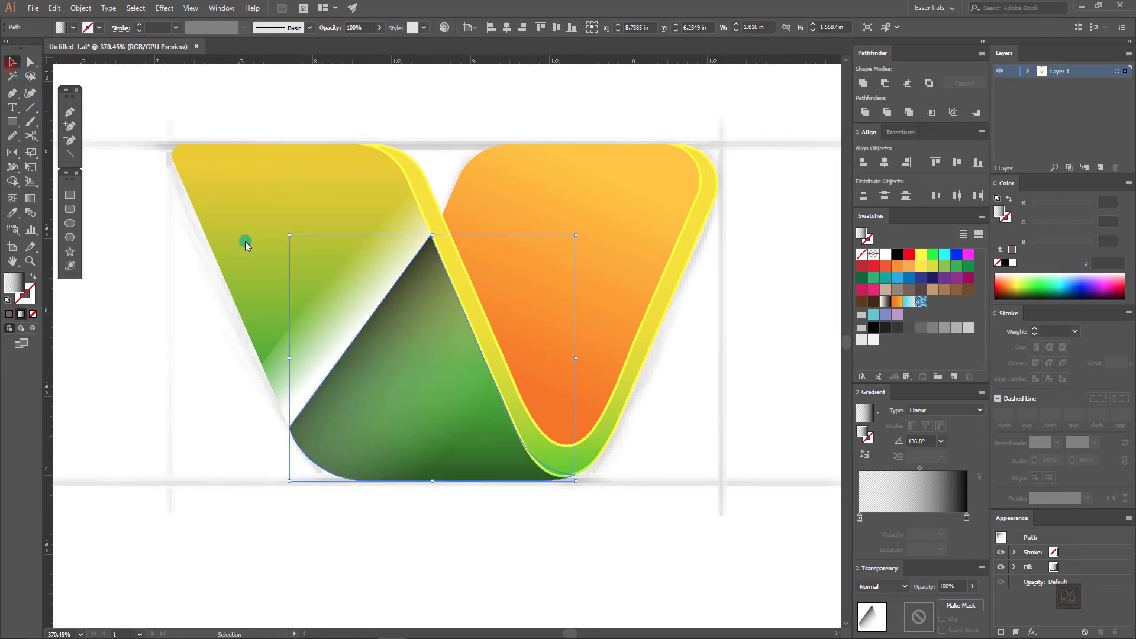
click(877, 586)
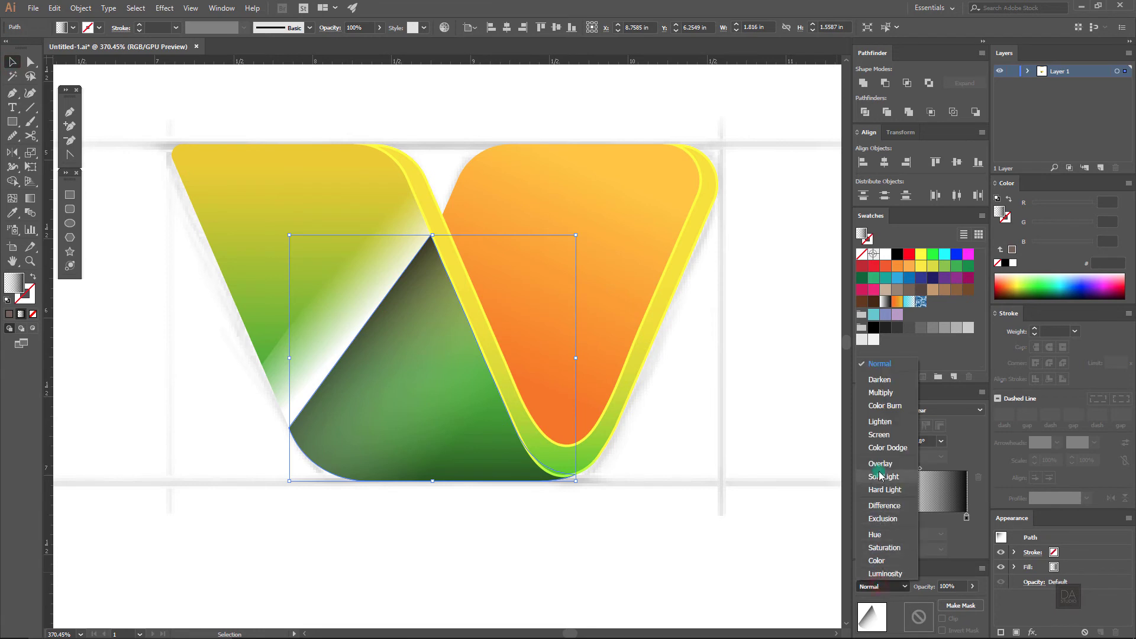
click(895, 394)
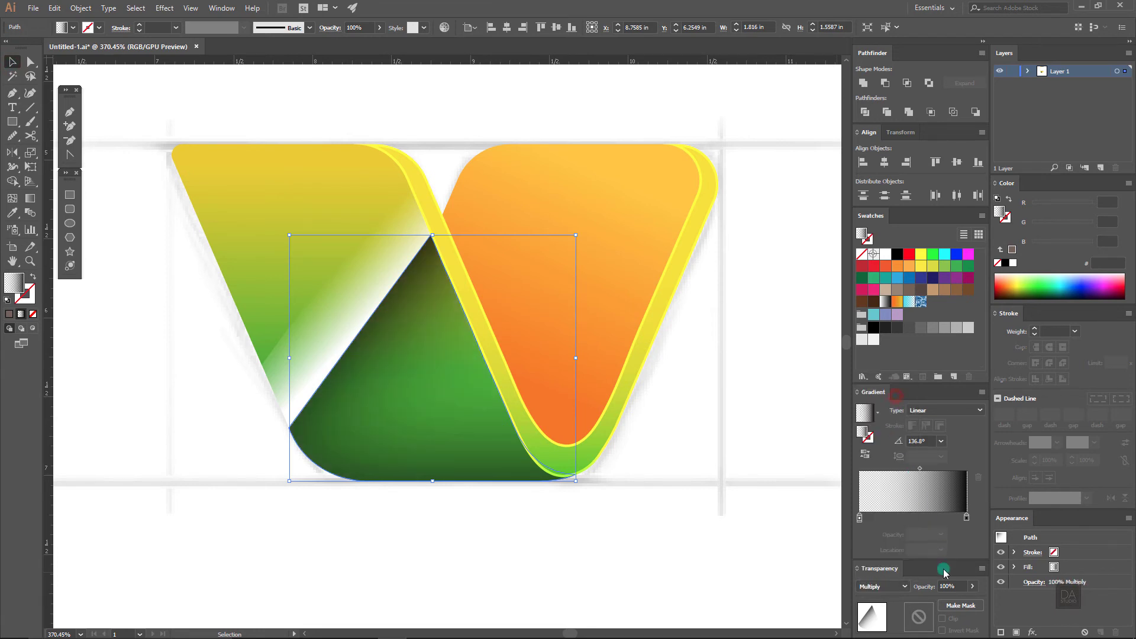
click(972, 587)
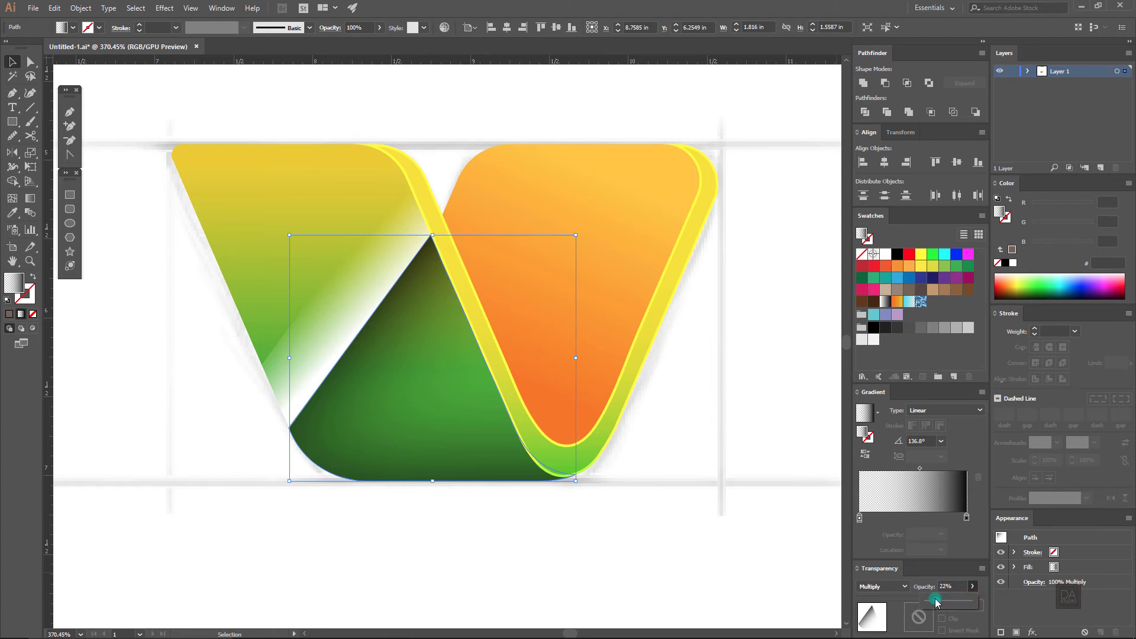
drag(935, 602, 936, 600)
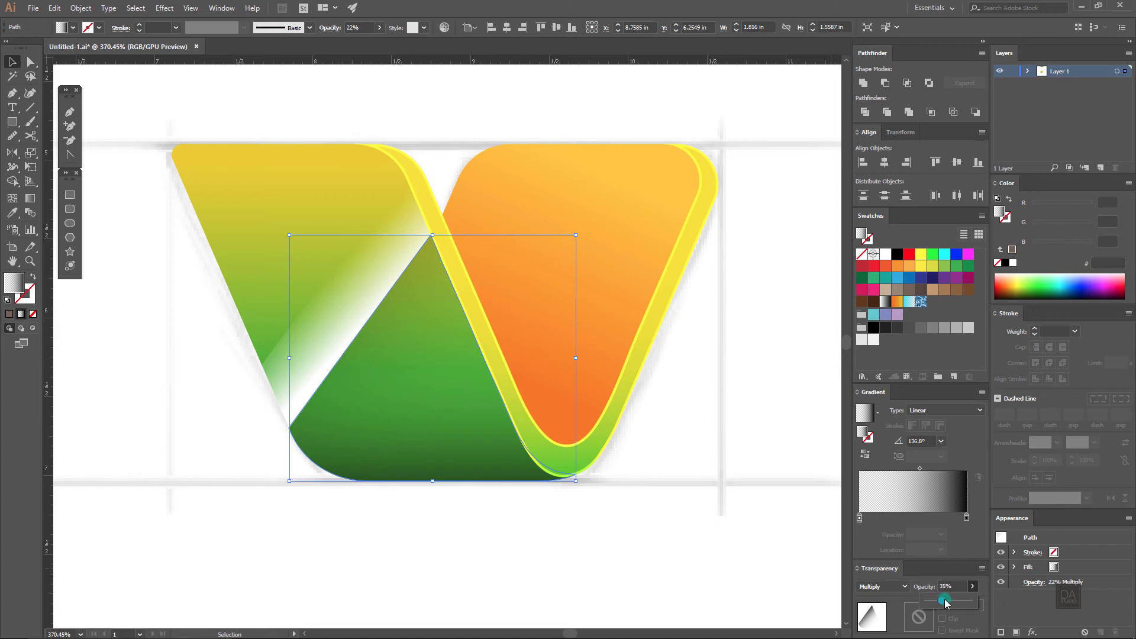
drag(945, 599, 941, 601)
click(879, 567)
click(707, 466)
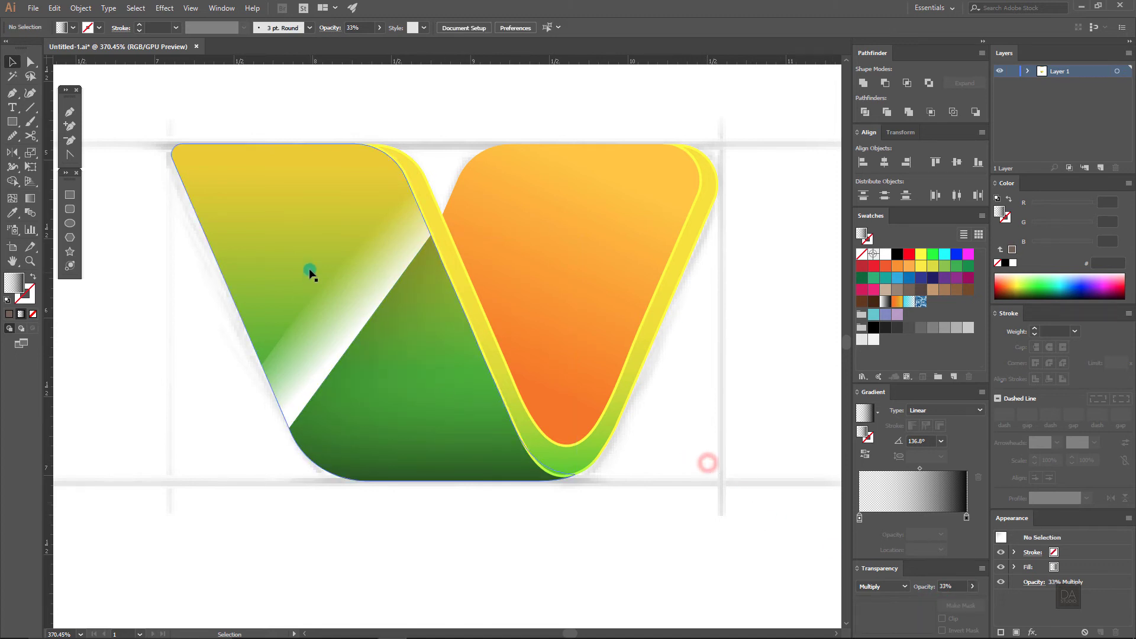
Step: Set the white band on the left arm to Overlay at 55% opacity
click(327, 303)
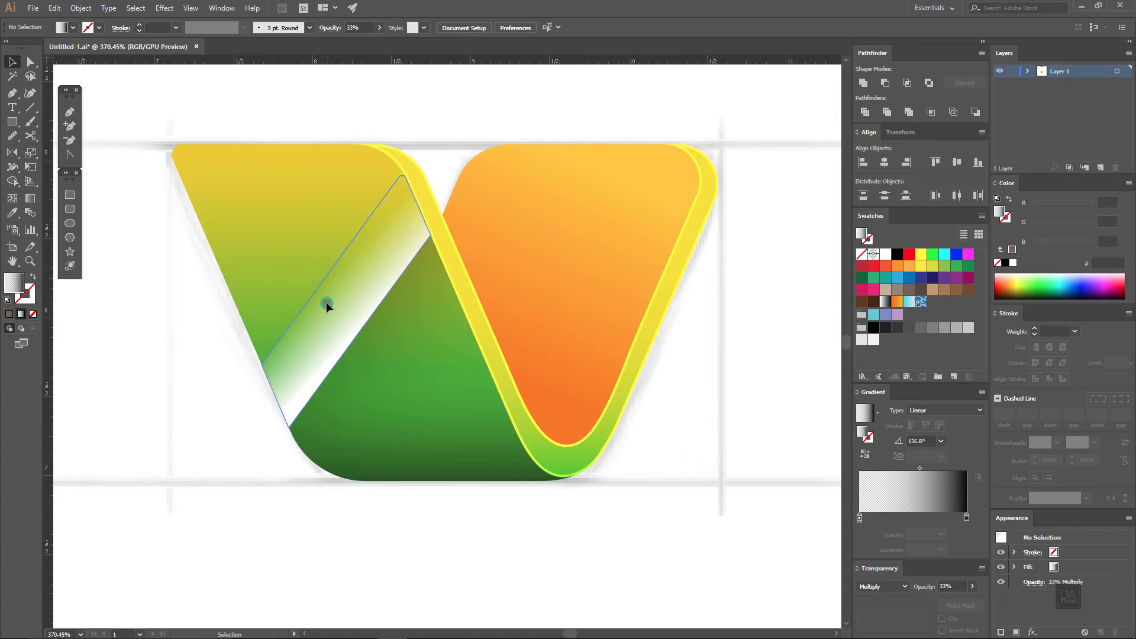
click(881, 587)
click(882, 464)
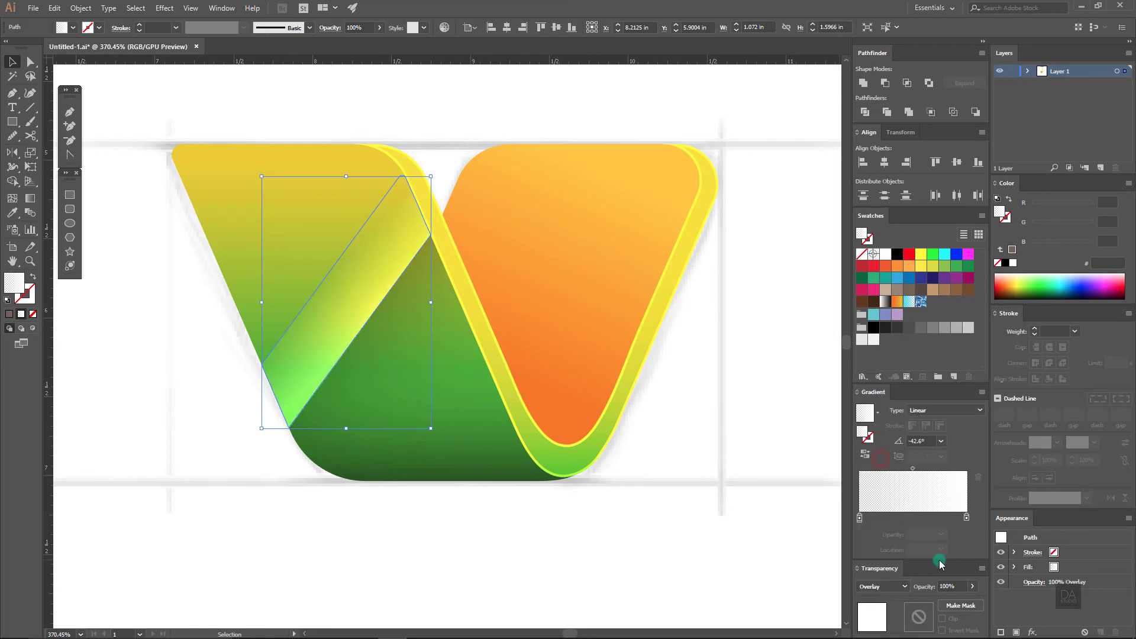
click(973, 591)
drag(951, 602, 950, 600)
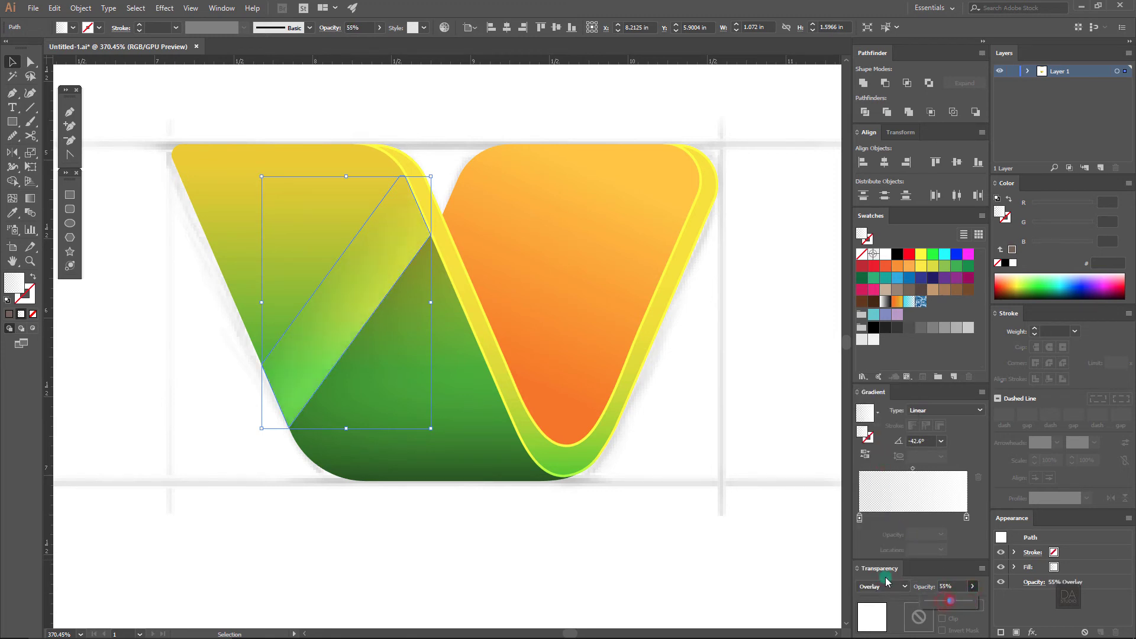
click(710, 499)
Step: Shift the band's gradient up and left, then reverse its direction
click(348, 327)
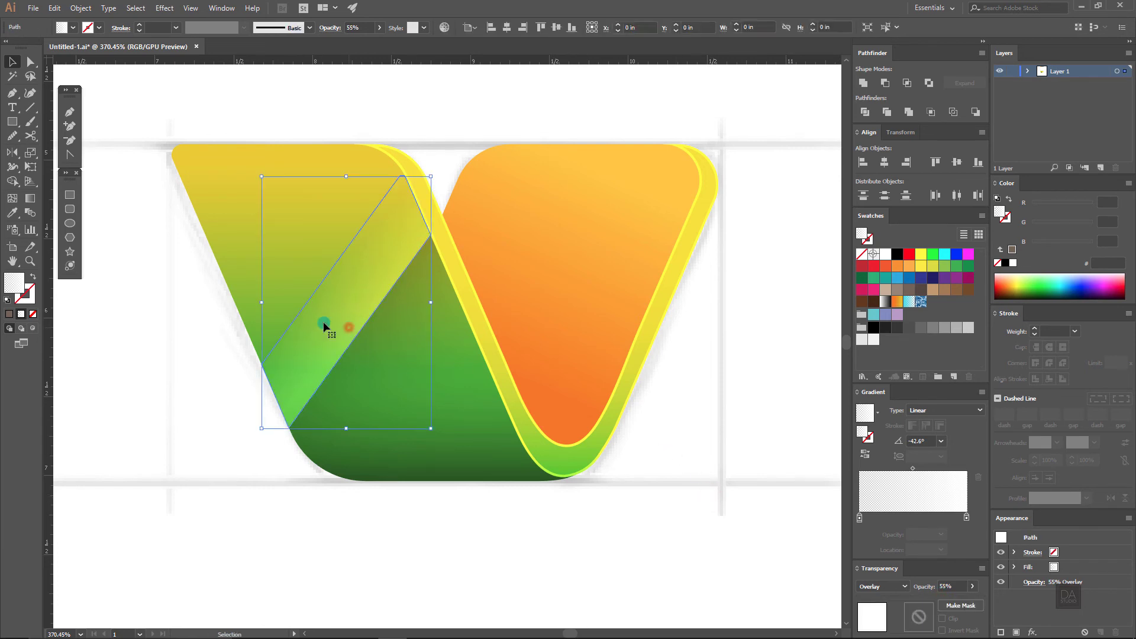
click(32, 200)
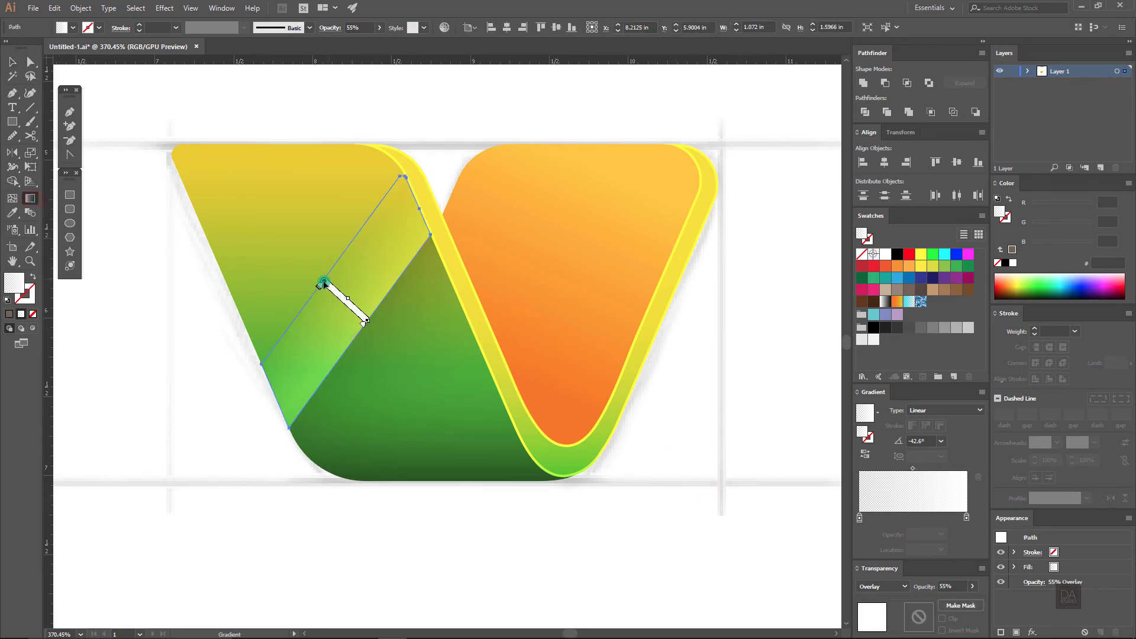
drag(319, 279, 367, 321)
click(129, 309)
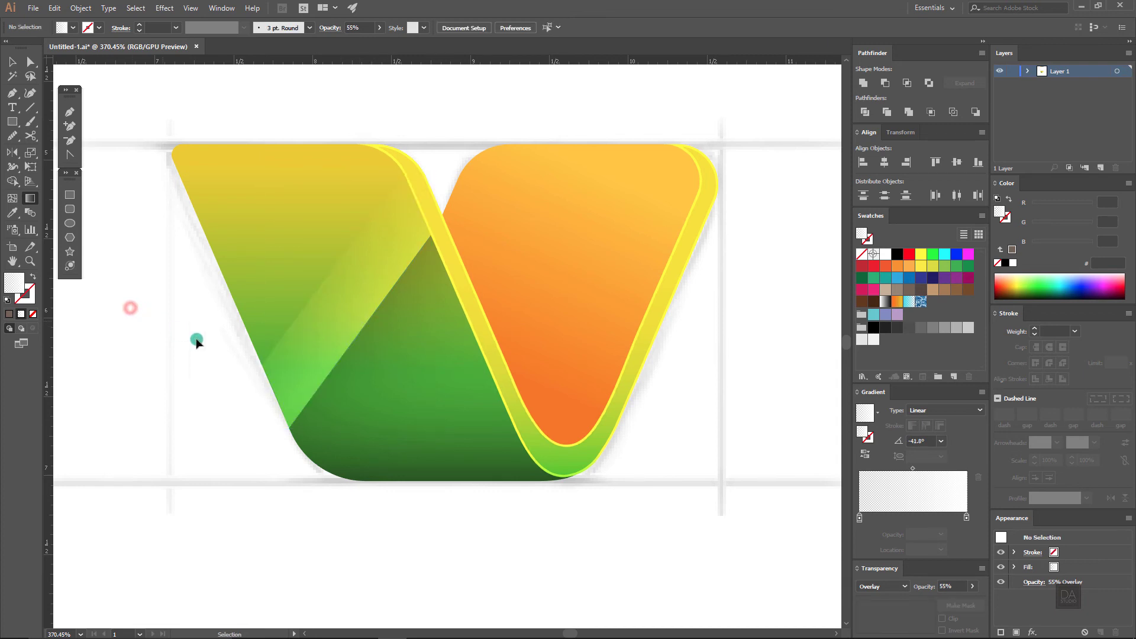
click(328, 342)
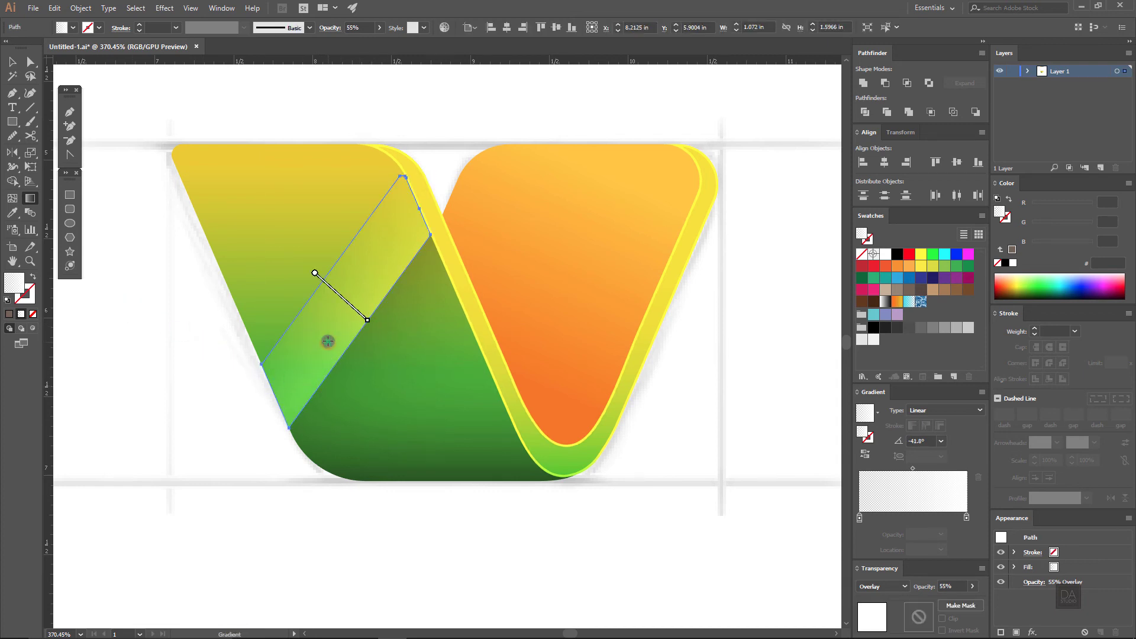
click(865, 454)
key(v)
click(599, 510)
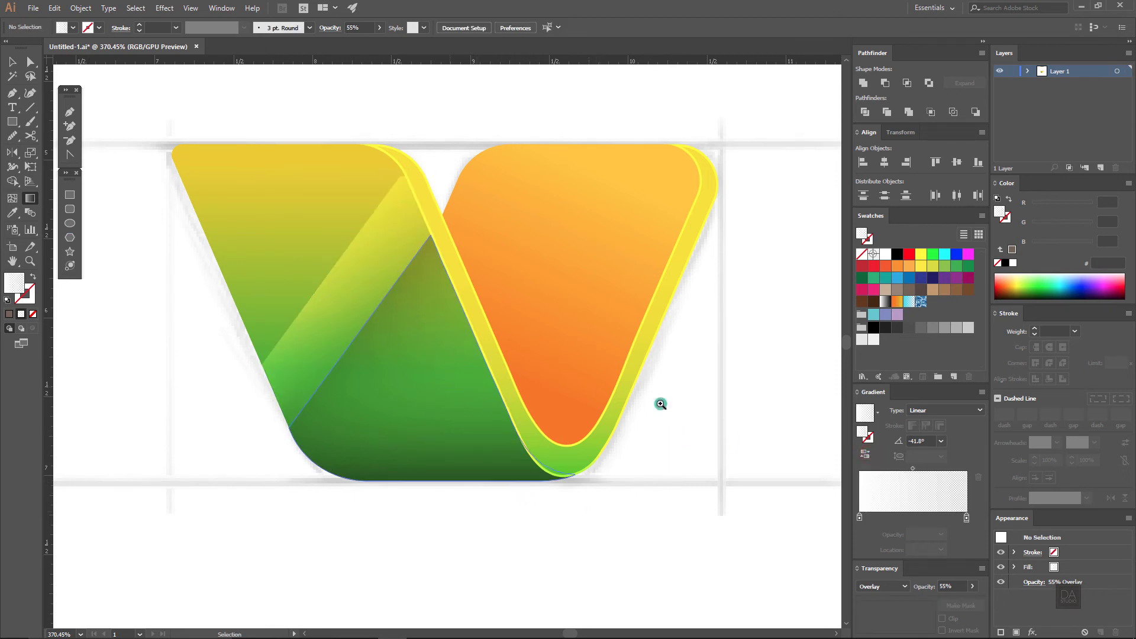
drag(660, 404, 415, 399)
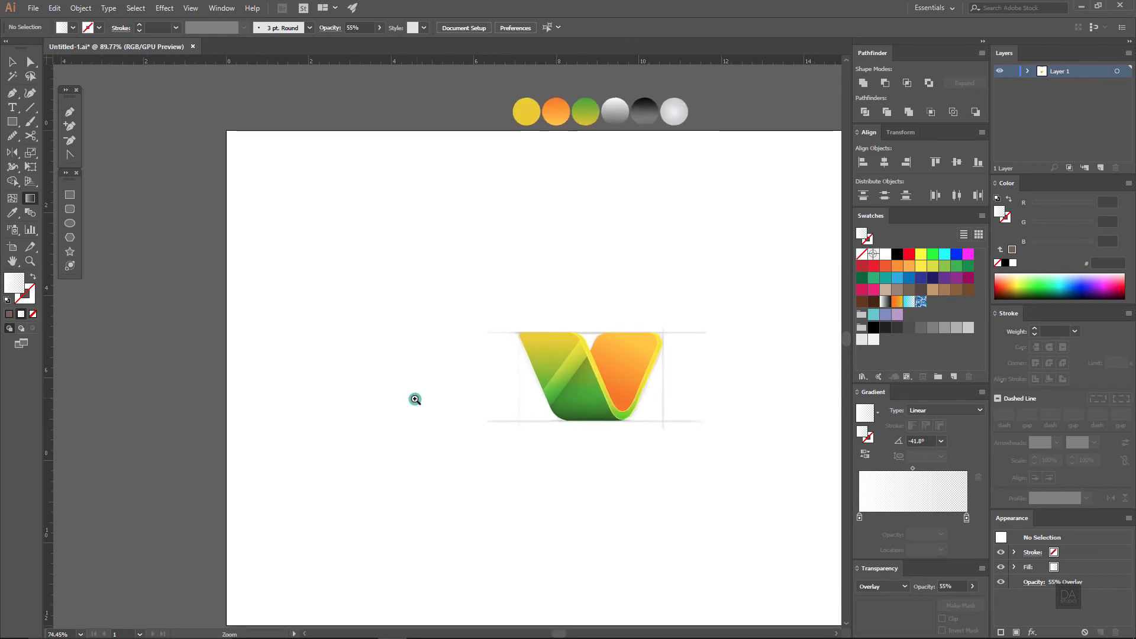
Step: Select the faint tracing sketch behind the logo, move it aside and delete it
drag(626, 381, 481, 393)
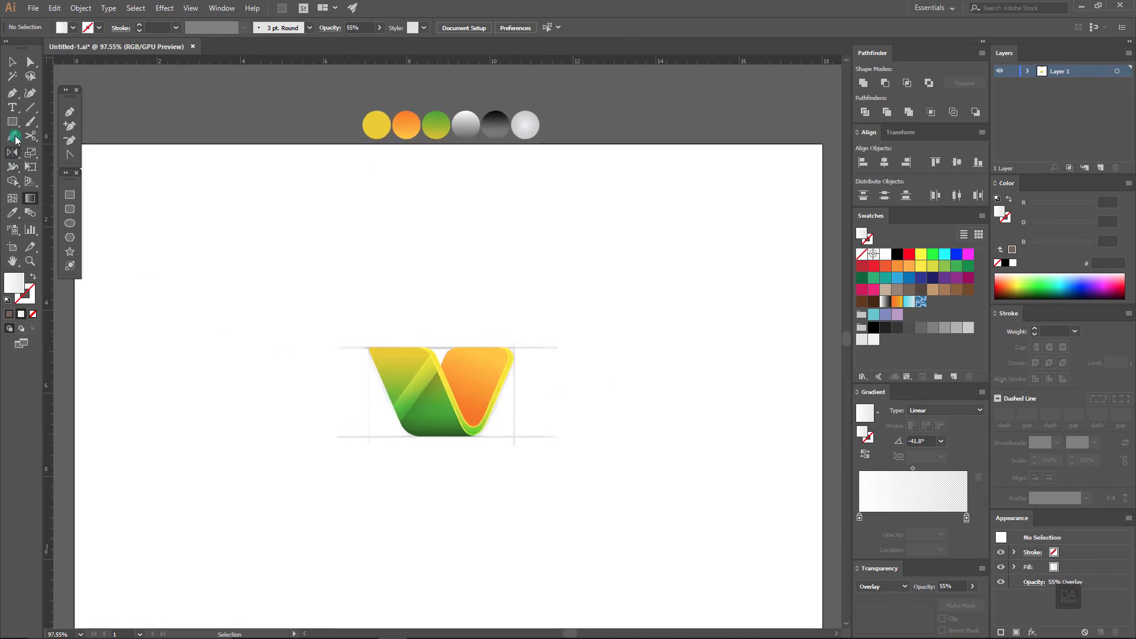
click(12, 62)
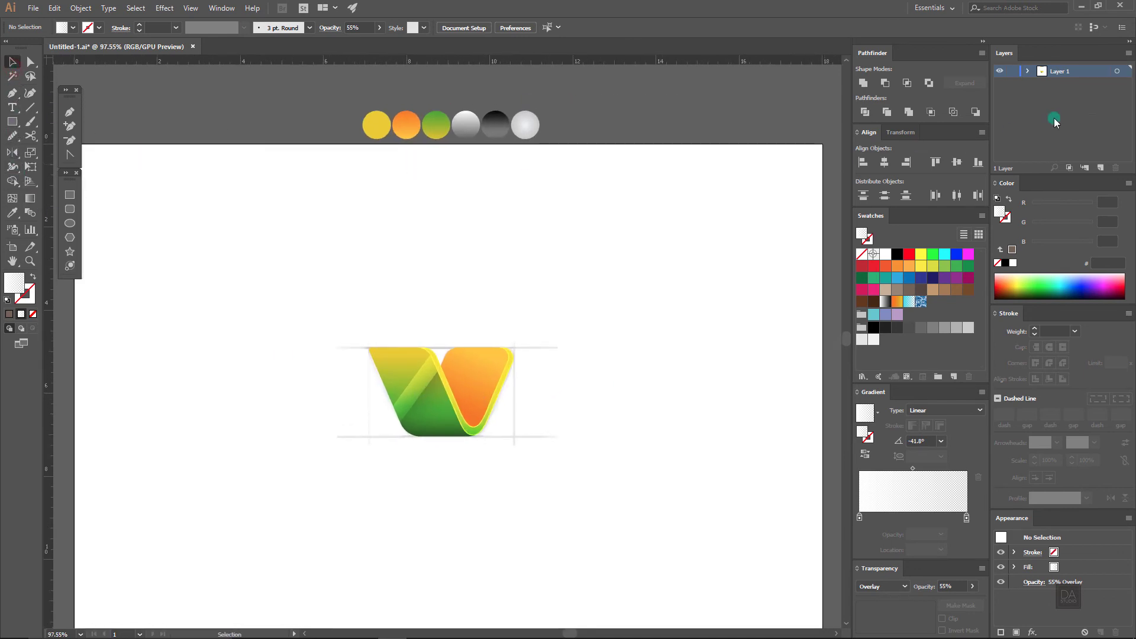
key(a)
click(621, 362)
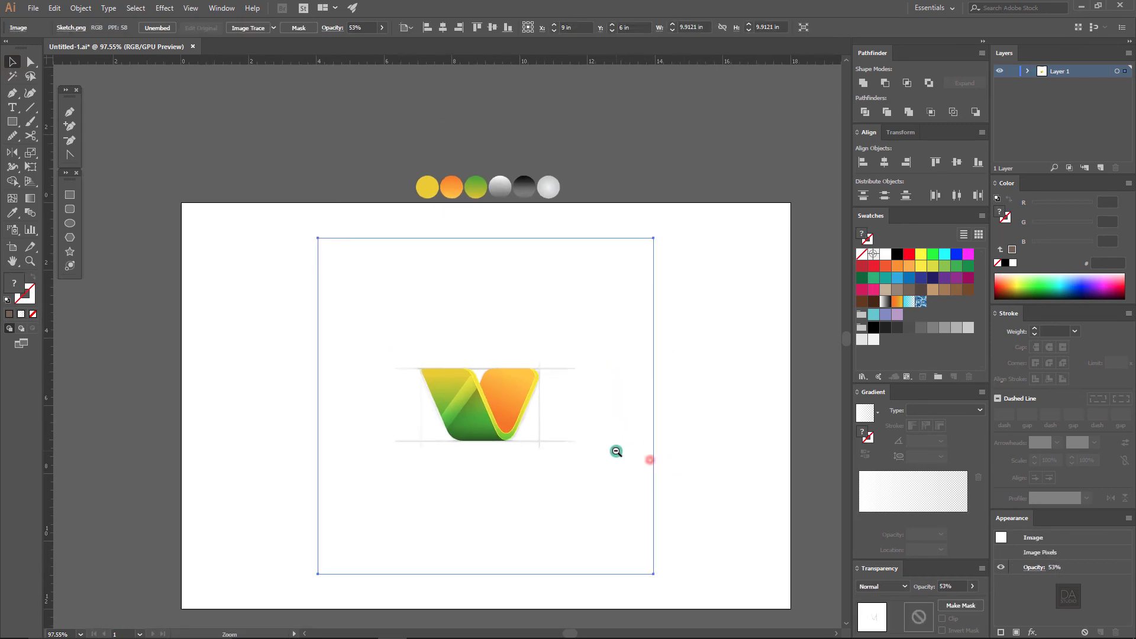
scroll(618, 462, down, 2)
scroll(624, 416, down, 1)
drag(596, 439, 408, 441)
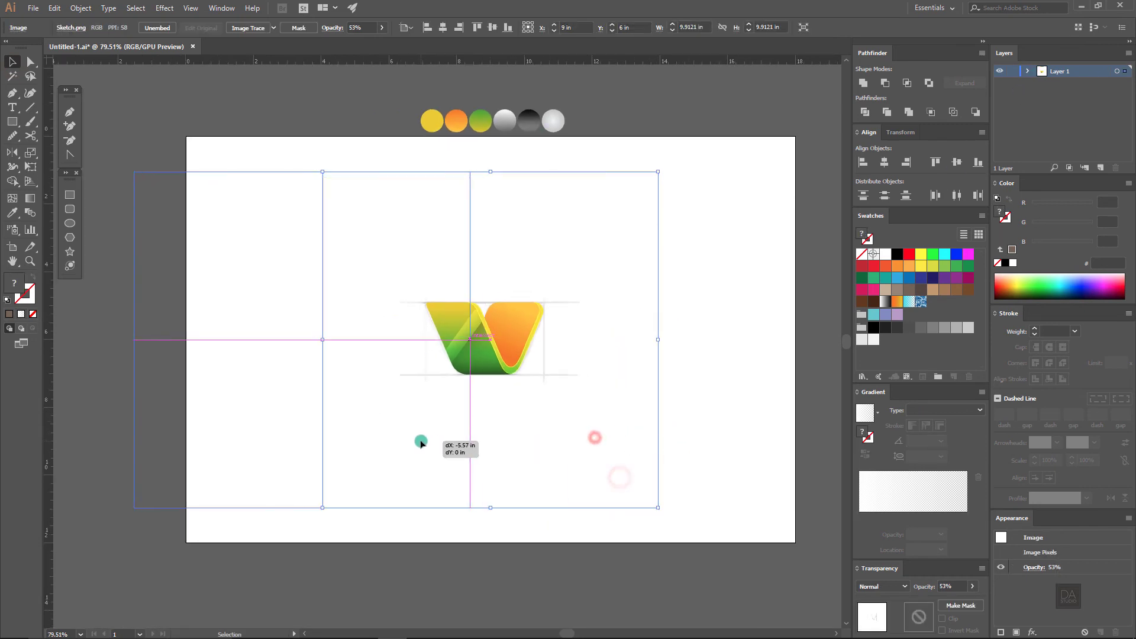
click(595, 435)
click(447, 438)
key(Delete)
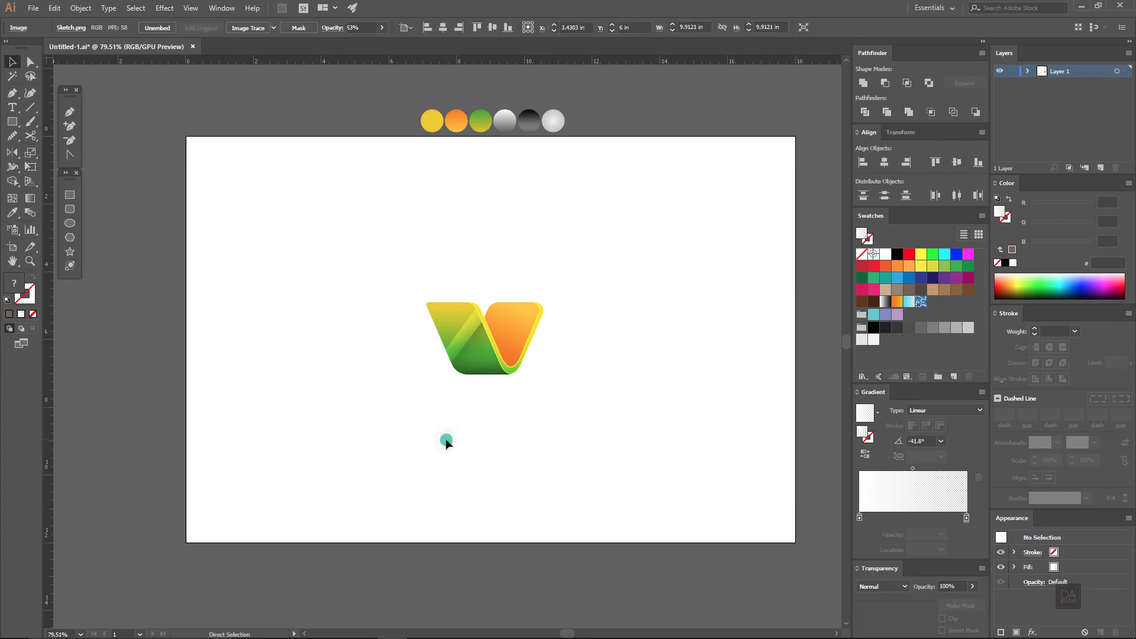
Step: Draw a large circle left of the logo with the white-to-black gradient
click(70, 223)
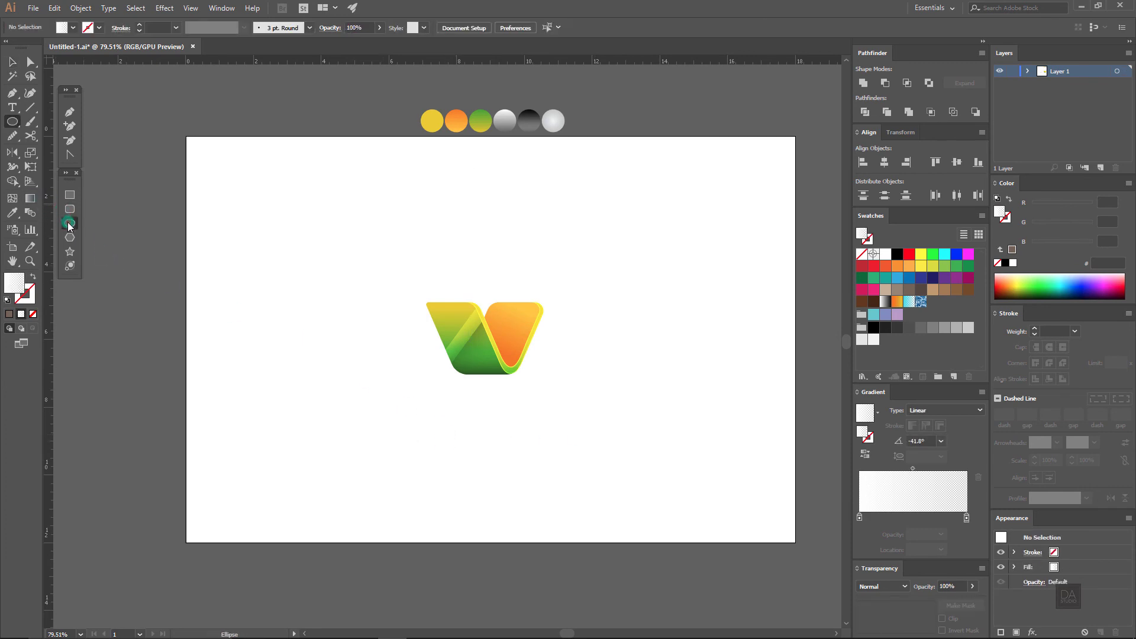
drag(317, 271, 393, 364)
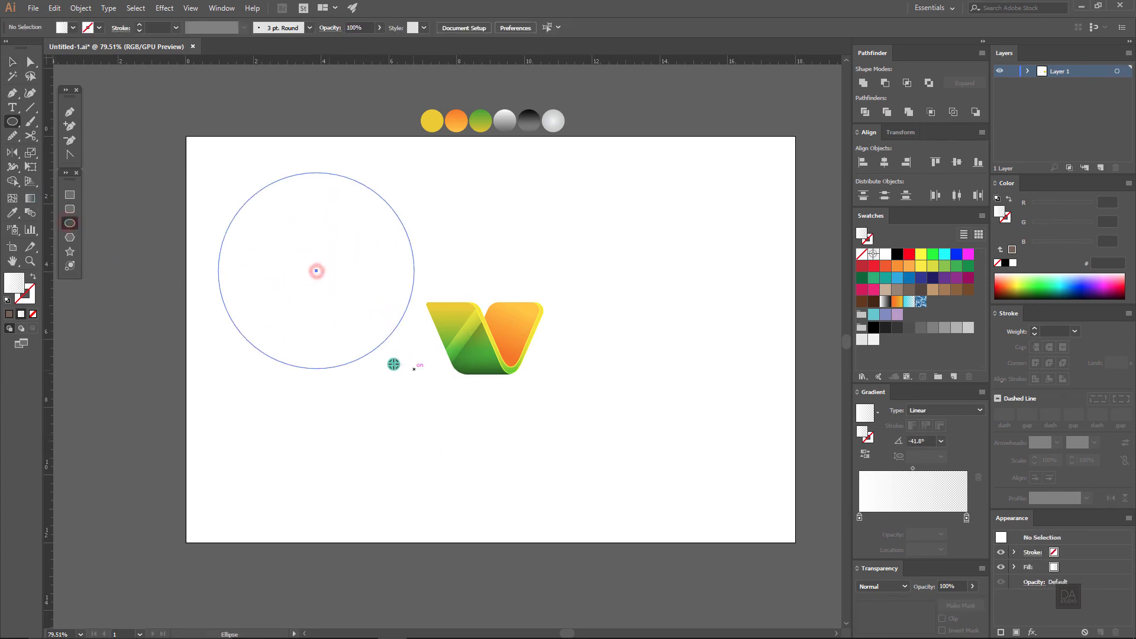
click(12, 213)
click(530, 123)
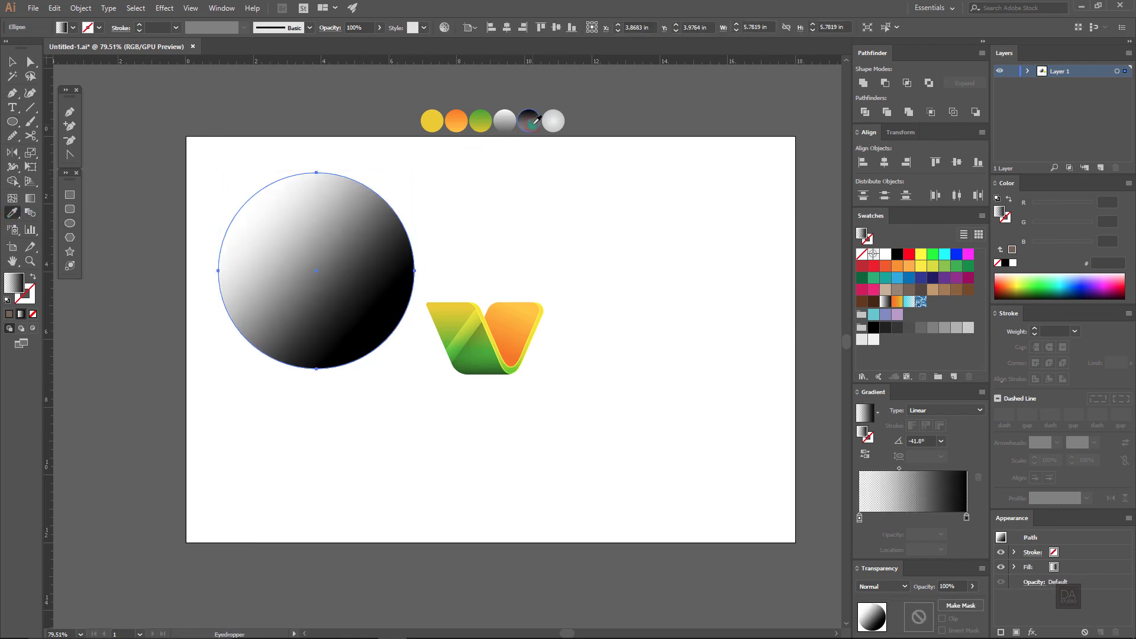
Step: Make the circle's gradient radial with a black centre and squash it flat
key(v)
click(946, 410)
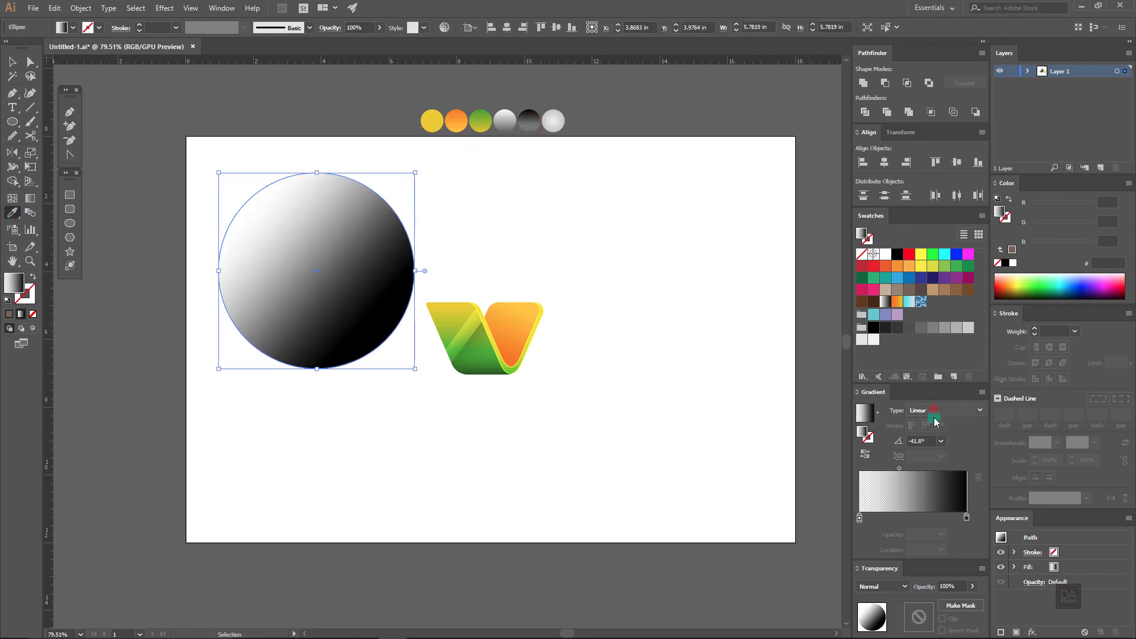
click(926, 430)
key(i)
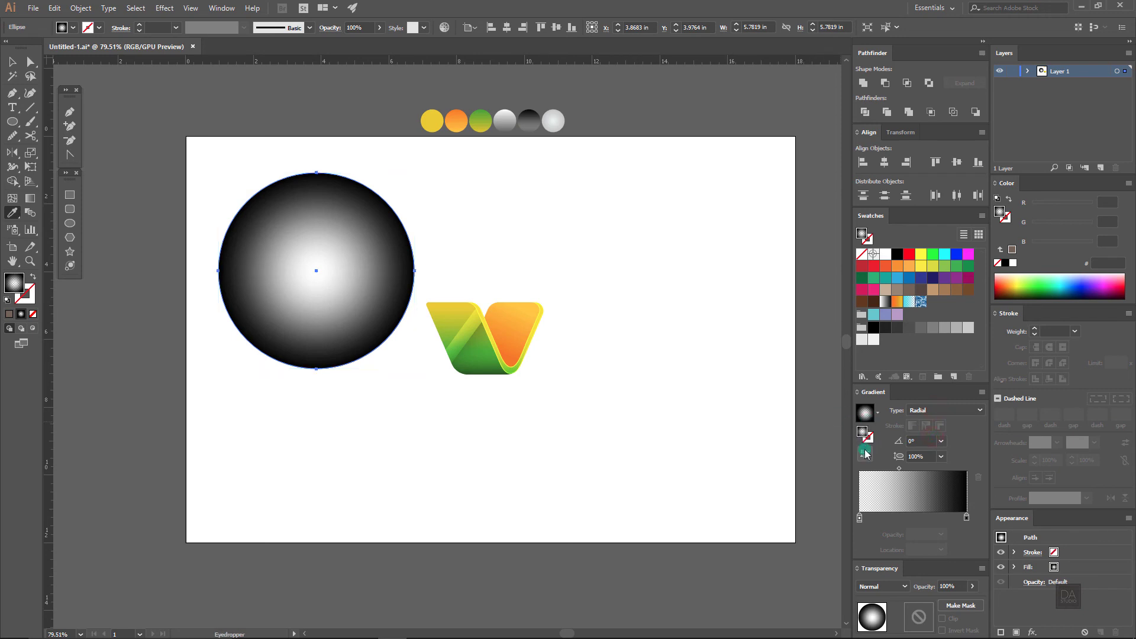
click(865, 454)
key(v)
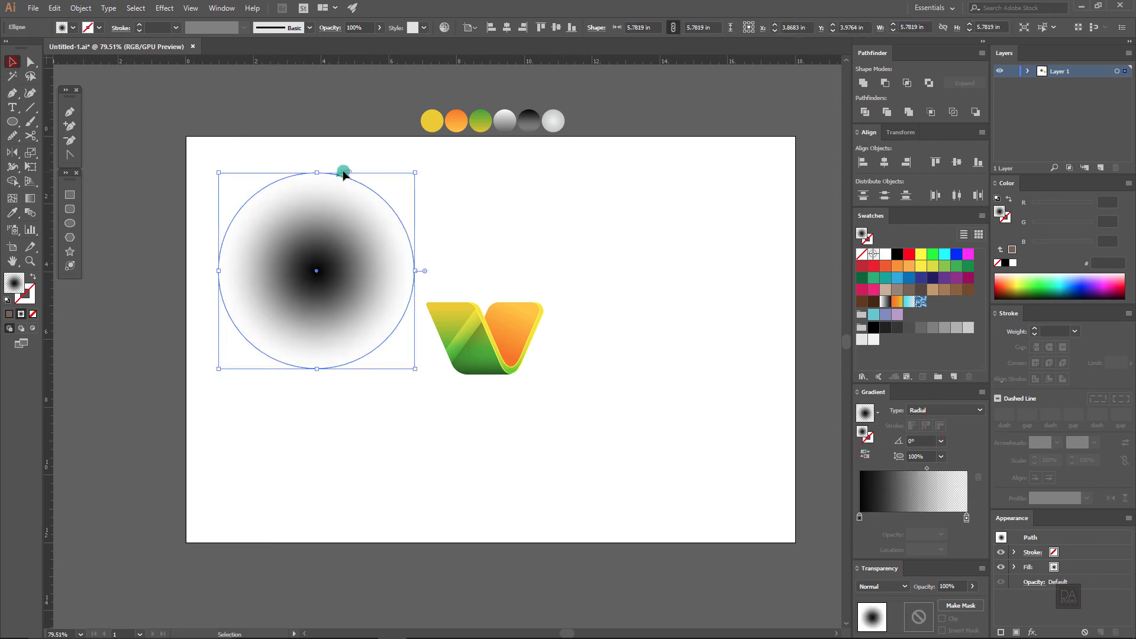
drag(316, 172, 323, 351)
Step: Apply a Gaussian Blur of about 5.8 px and move the ellipse under the V
click(168, 9)
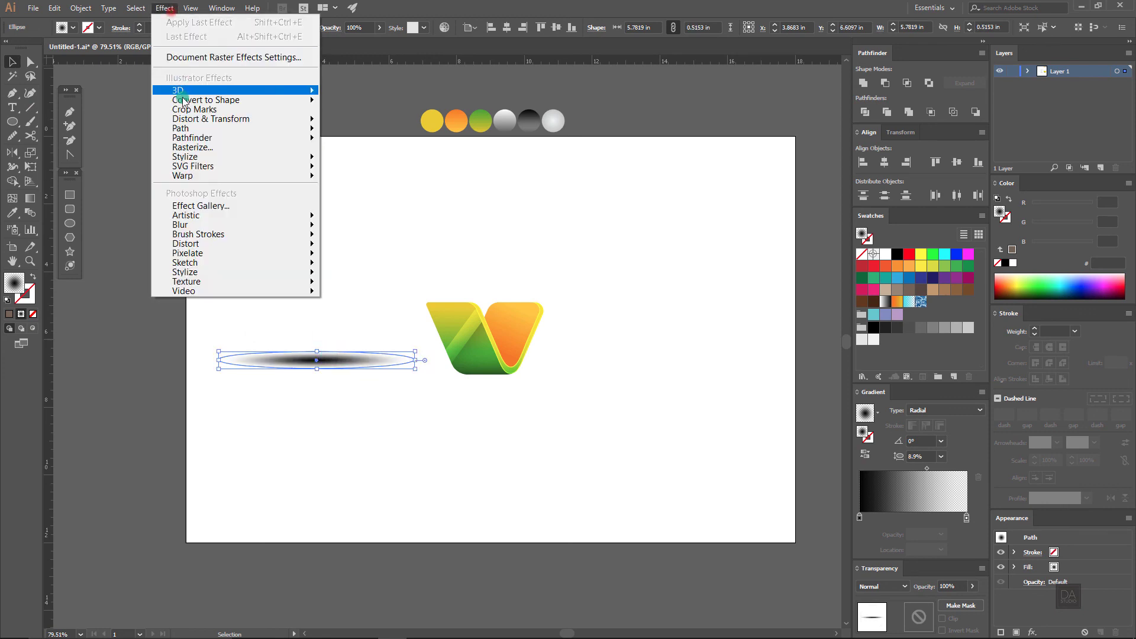
click(217, 221)
click(144, 227)
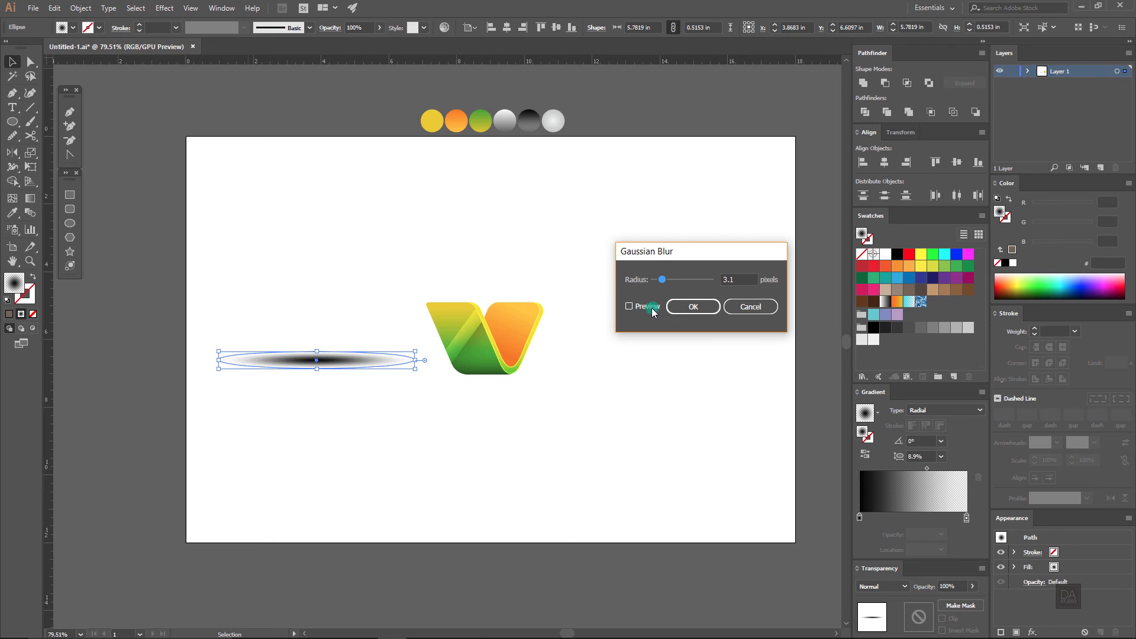
click(651, 307)
drag(665, 278, 669, 278)
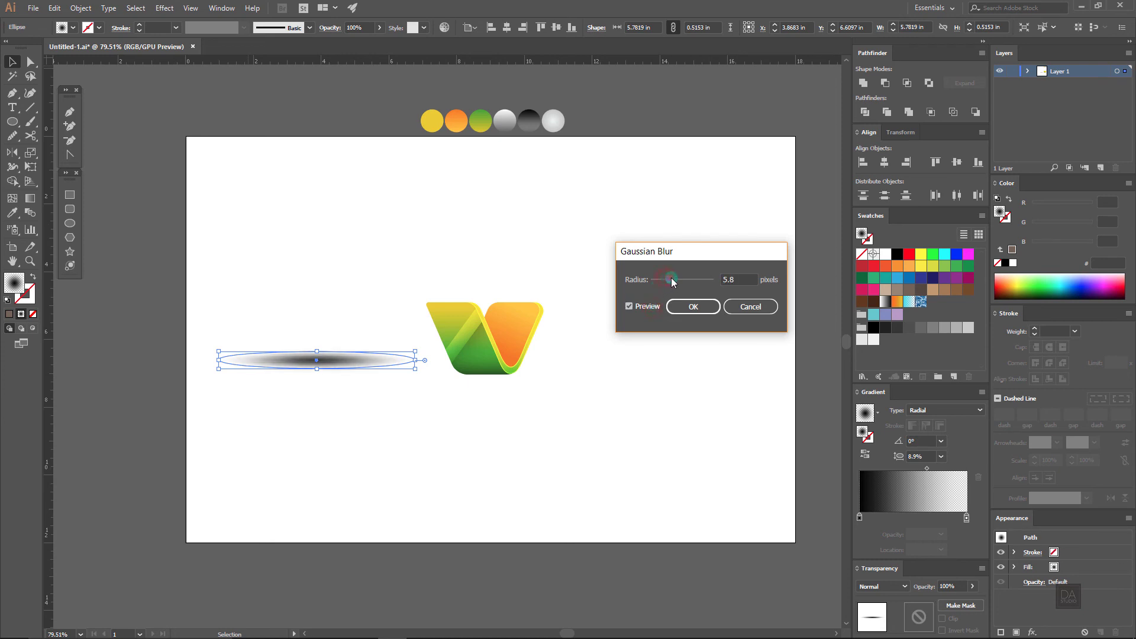
click(680, 307)
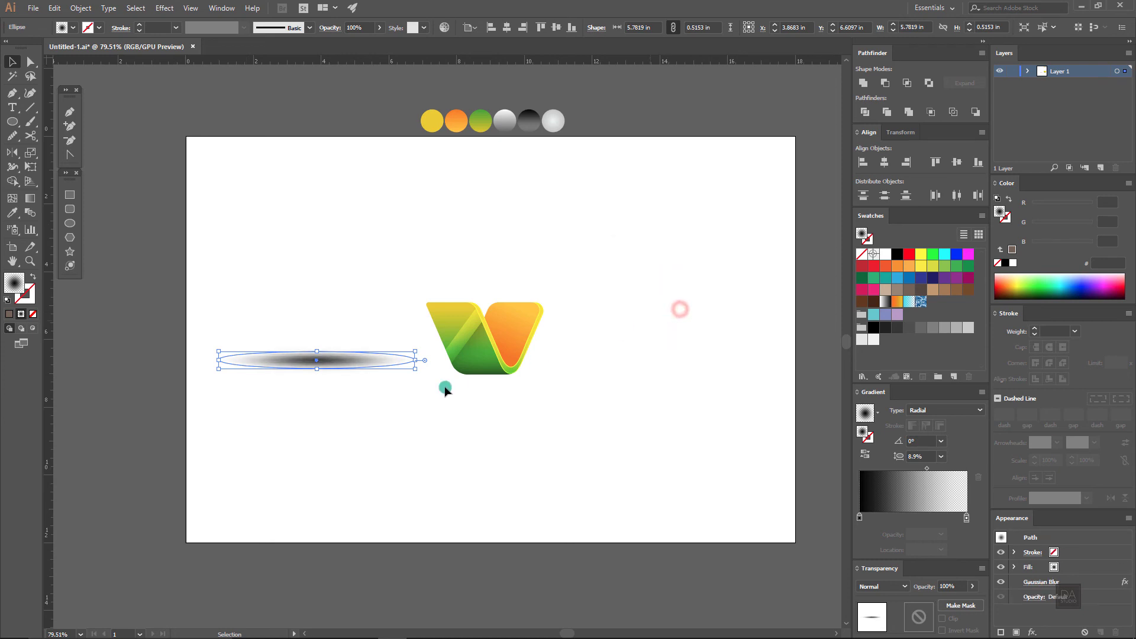
drag(367, 365, 540, 374)
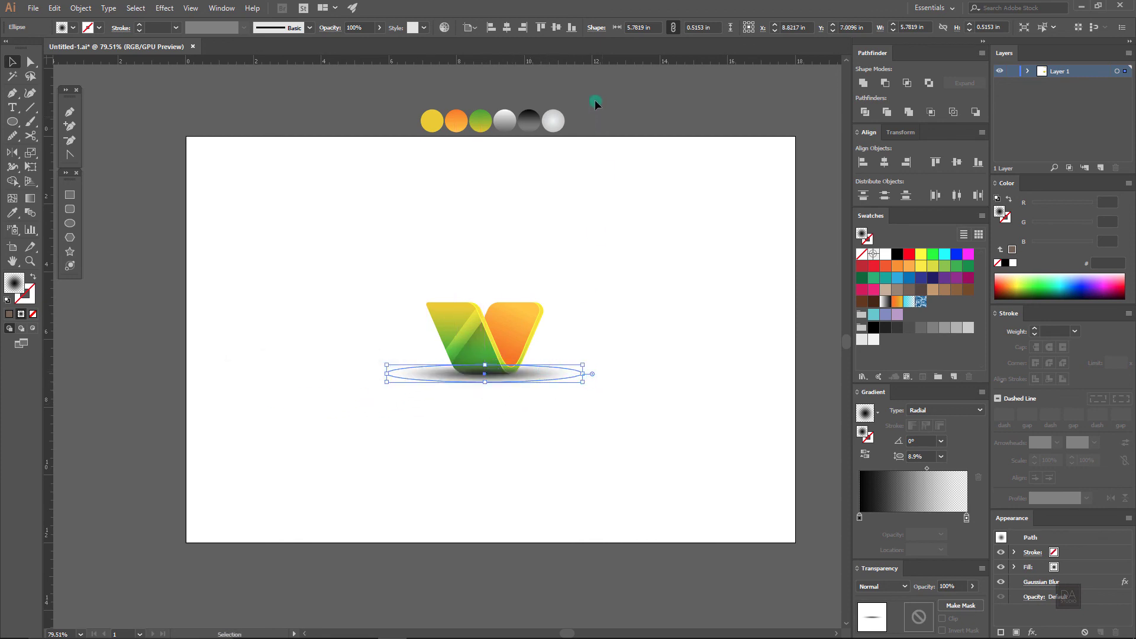
Step: Centre the blurred shadow horizontally and nudge it into place beneath the V
click(508, 29)
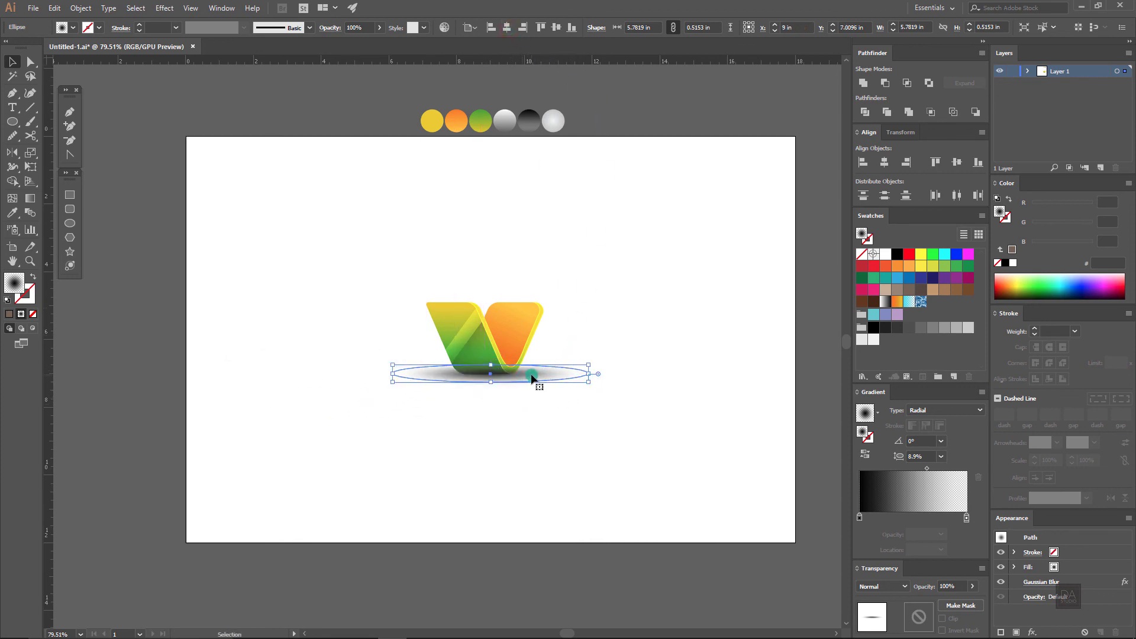
mouse_move(534, 377)
mouse_down()
mouse_move(563, 382)
mouse_move(485, 400)
mouse_up()
click(499, 408)
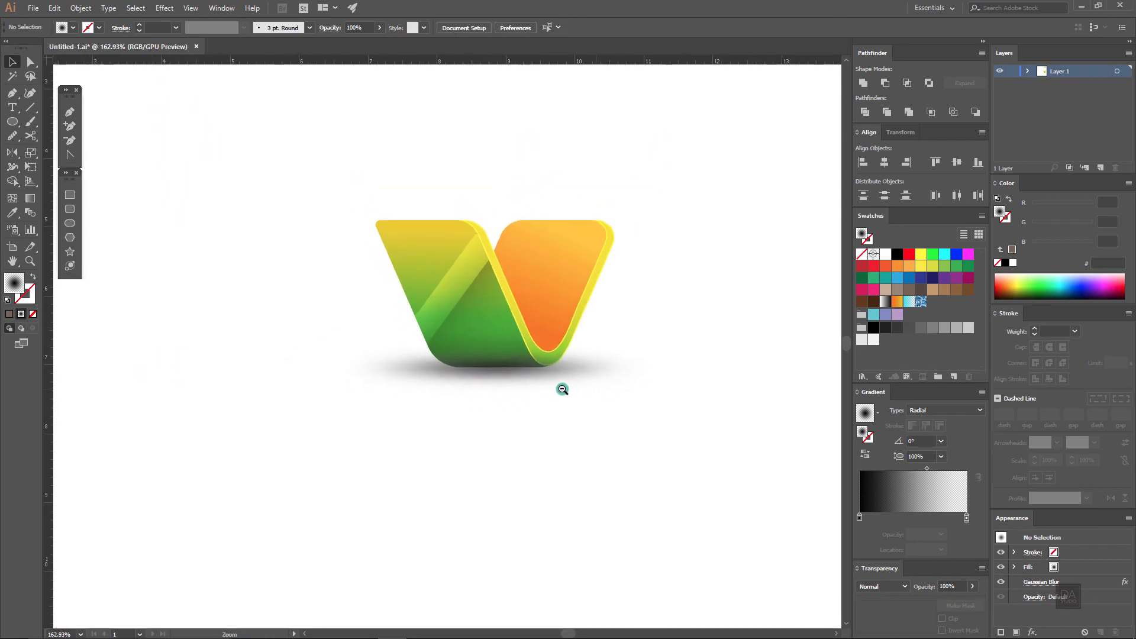
drag(400, 266, 590, 395)
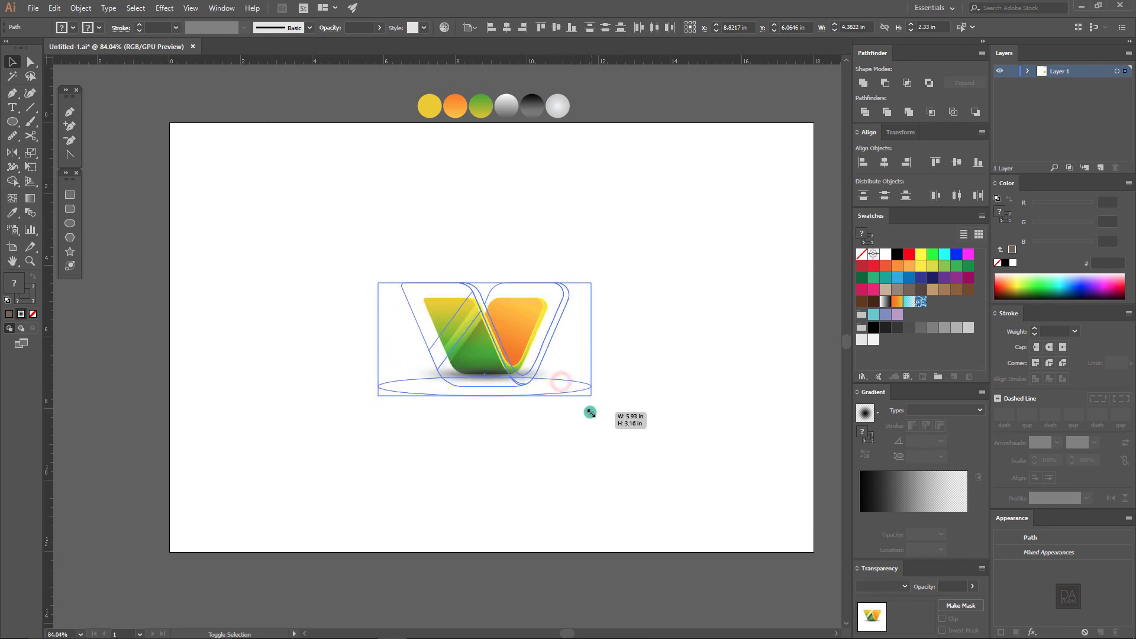
click(616, 355)
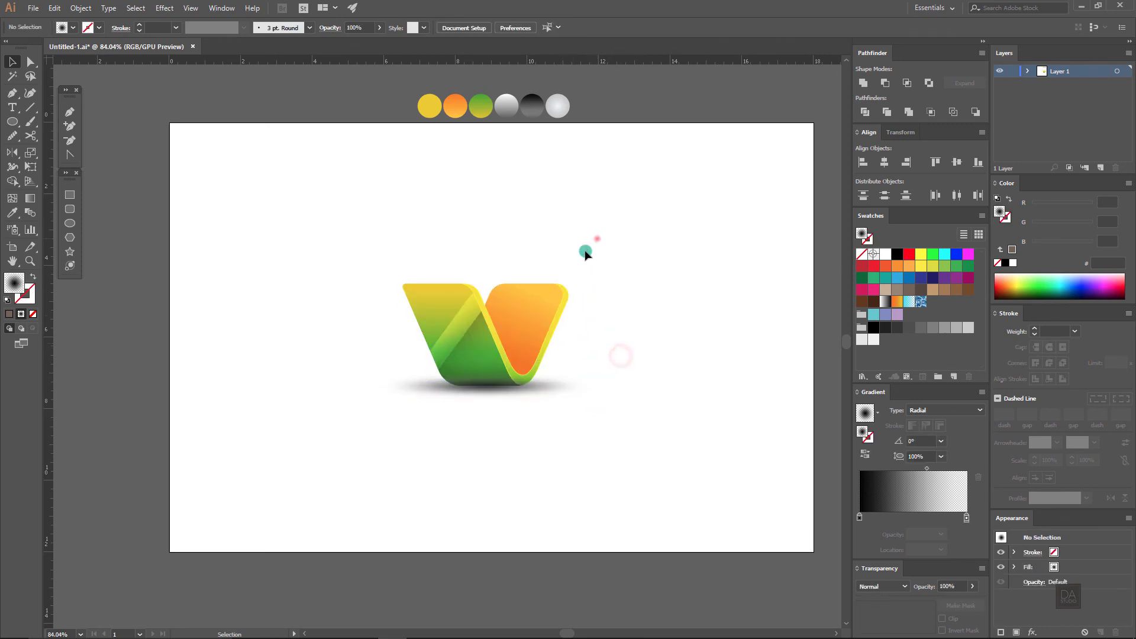
Step: Group the V logo's pieces, then horizontally centre the logo group and the shadow
drag(596, 239, 352, 349)
key(a)
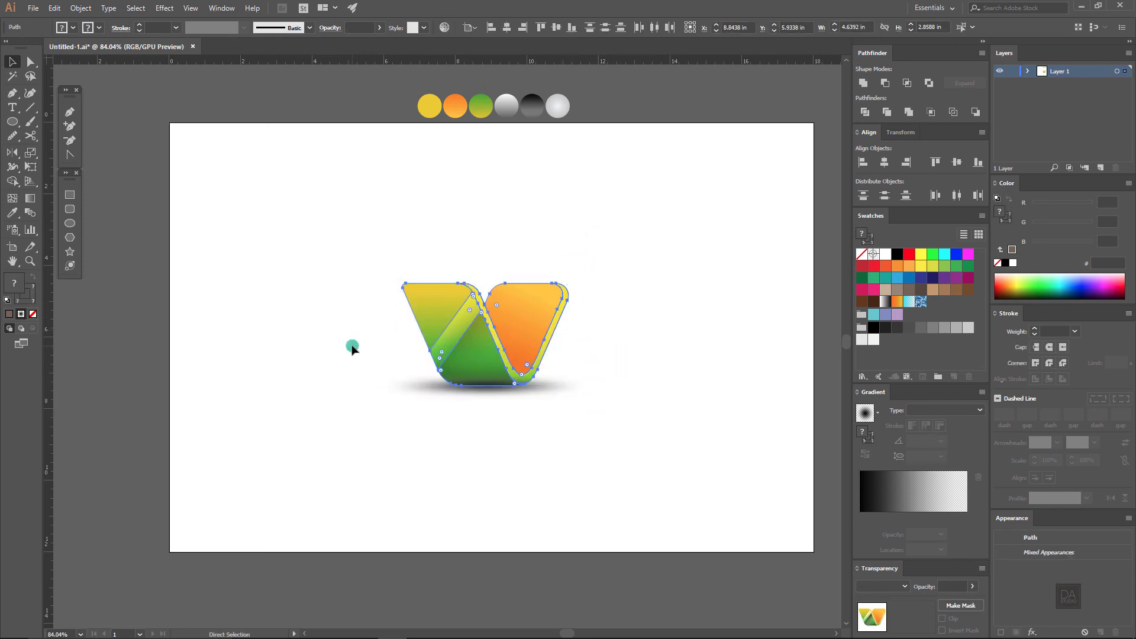
key(ctrl+g)
key(v)
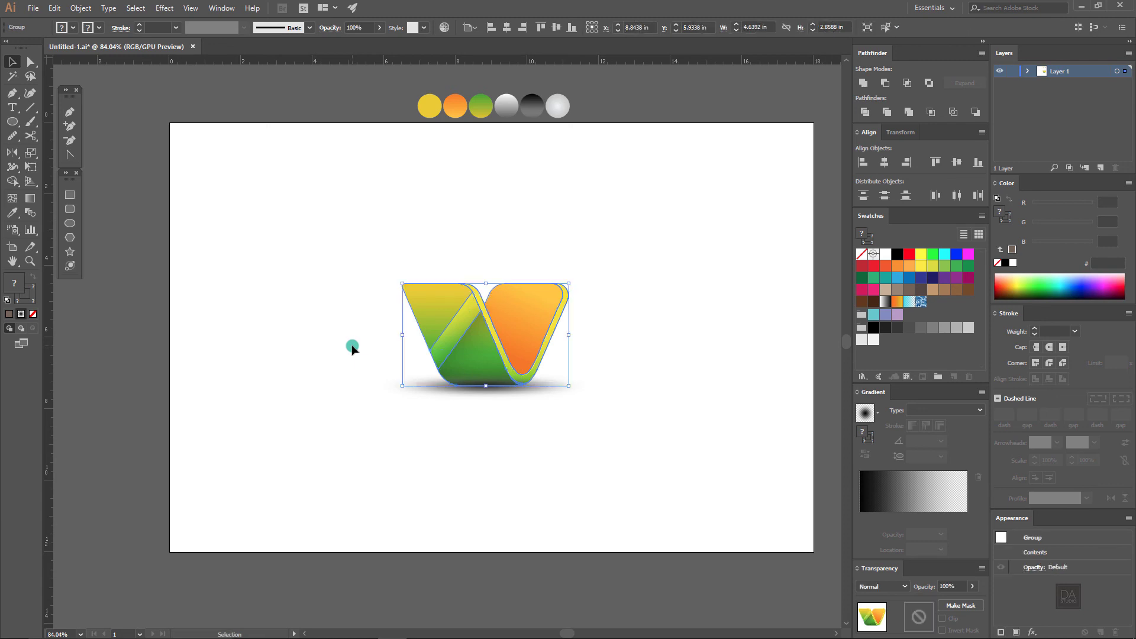
click(512, 29)
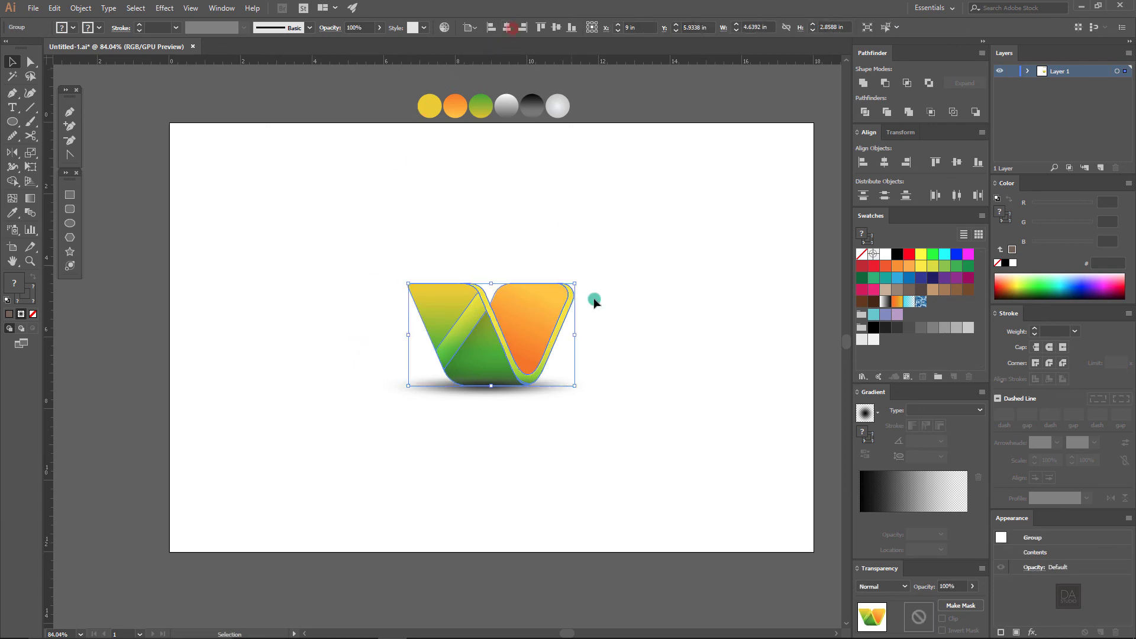
click(601, 307)
click(555, 385)
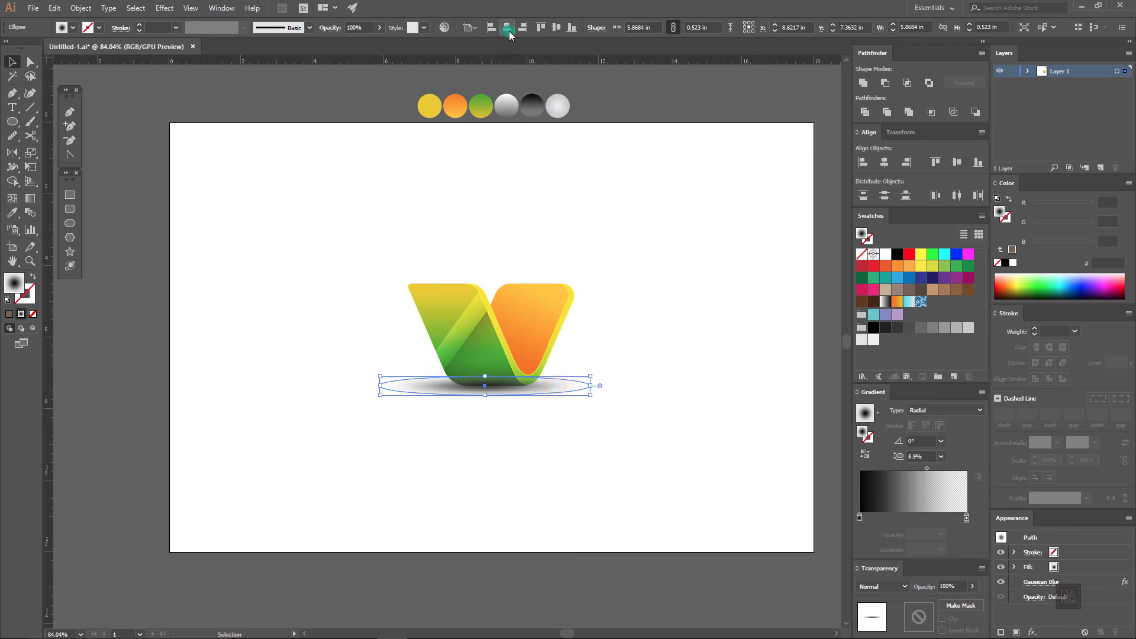
click(509, 31)
click(590, 308)
Step: Scale the V logo and its shadow up together slightly
key(z)
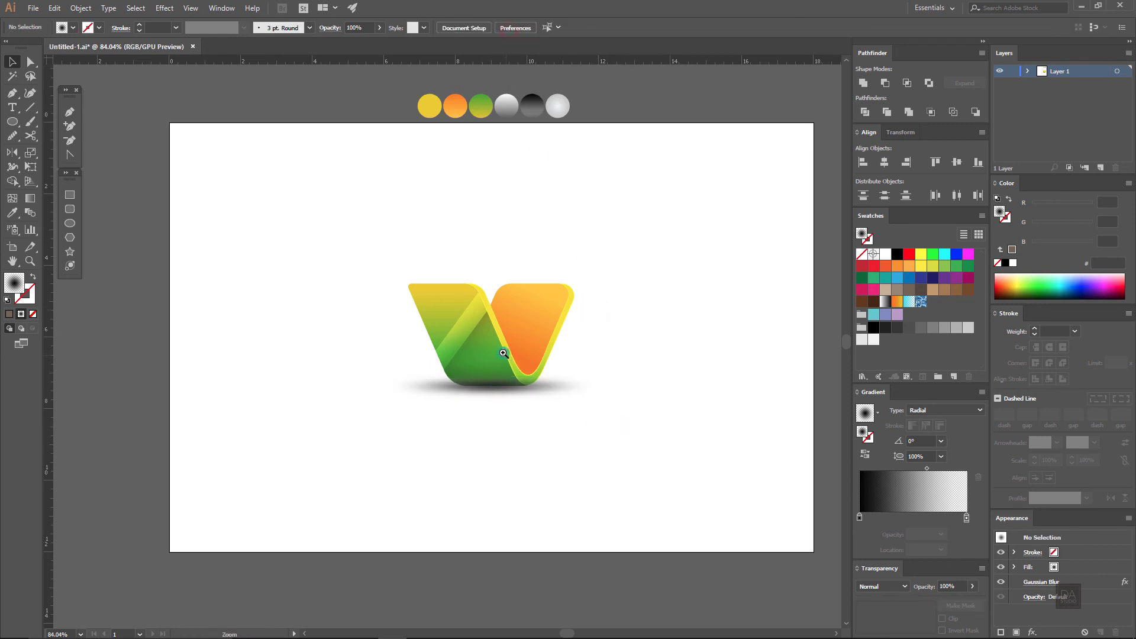
key(v)
drag(654, 236, 375, 398)
mouse_move(599, 396)
mouse_down()
mouse_move(640, 444)
mouse_move(608, 420)
mouse_up()
click(655, 407)
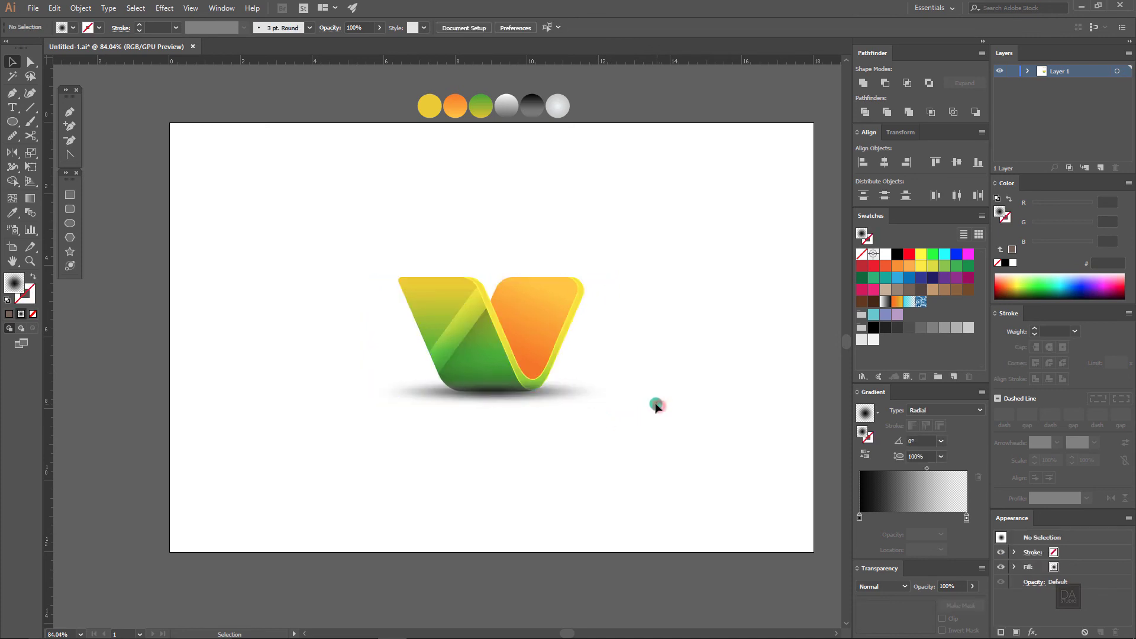
click(69, 195)
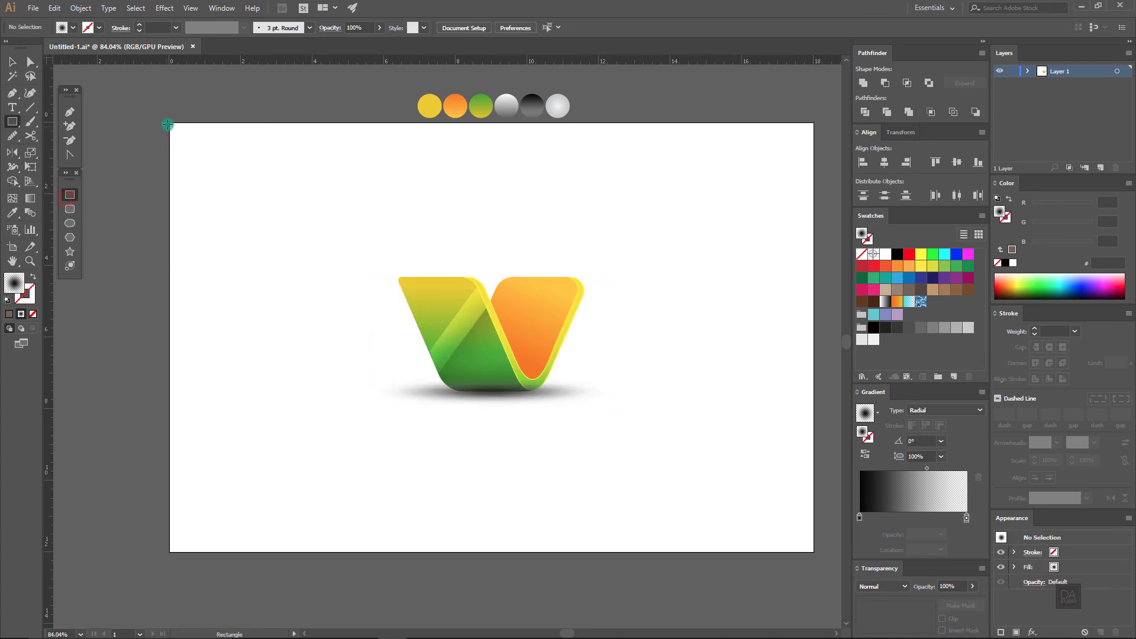
Step: Draw an artboard-sized rectangle with the light sphere gradient and send it to the back
drag(170, 122, 813, 552)
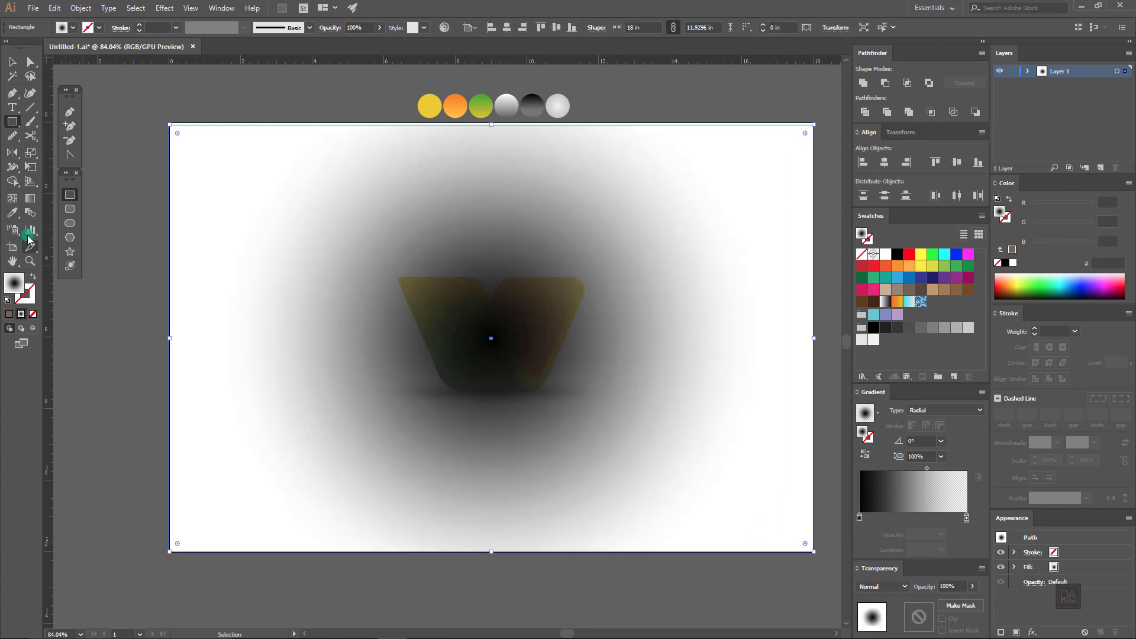
click(11, 212)
click(557, 107)
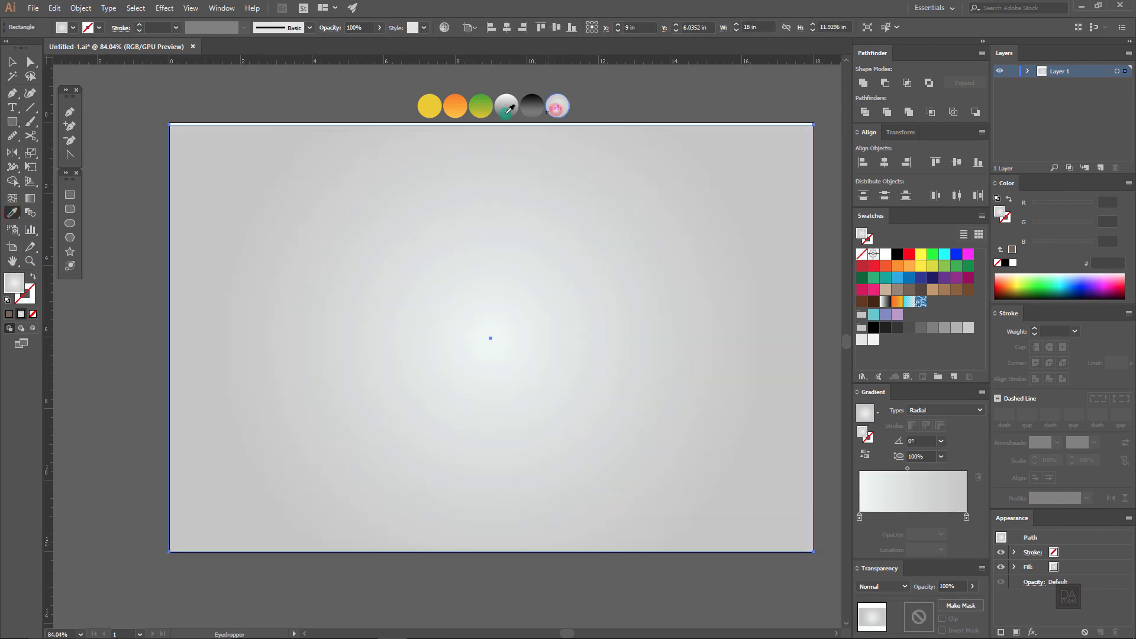
click(32, 62)
right_click(327, 210)
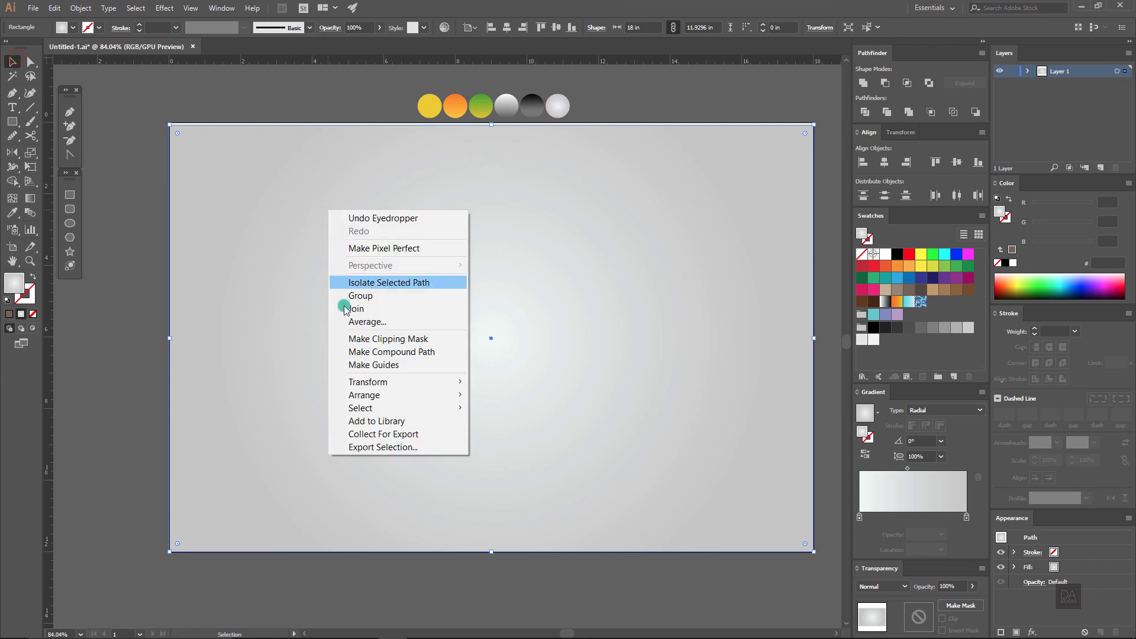
mouse_move(364, 396)
click(282, 429)
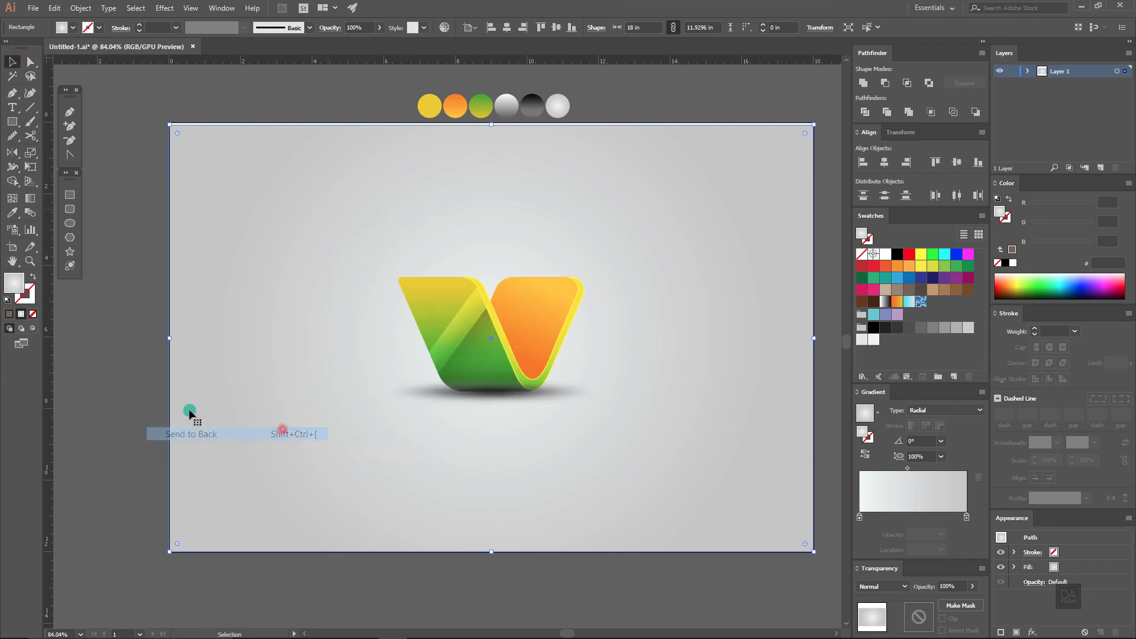
click(129, 393)
click(325, 394)
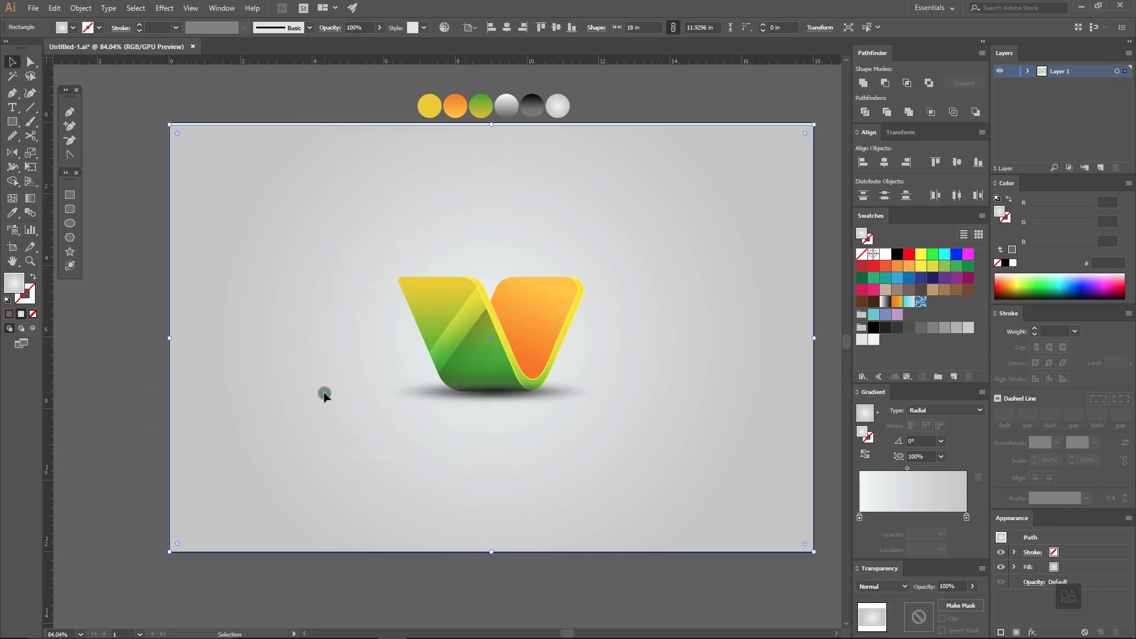
Step: Shift the background's gradient midpoint slightly, then set Overlay blend mode at 36% opacity
drag(909, 470, 915, 468)
click(902, 587)
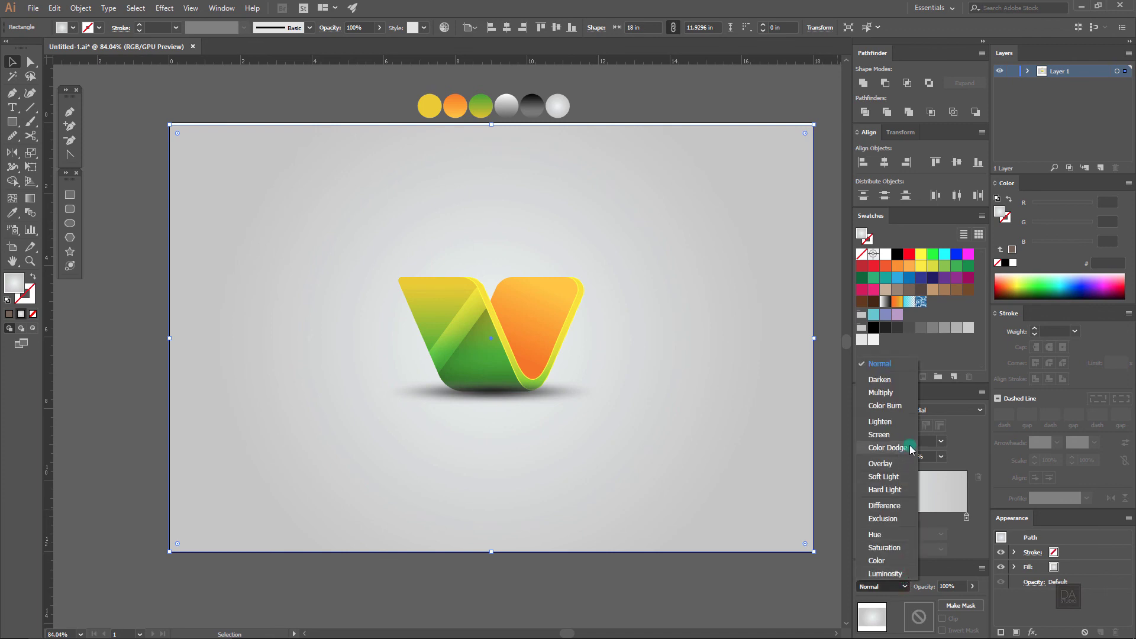
click(910, 463)
click(968, 587)
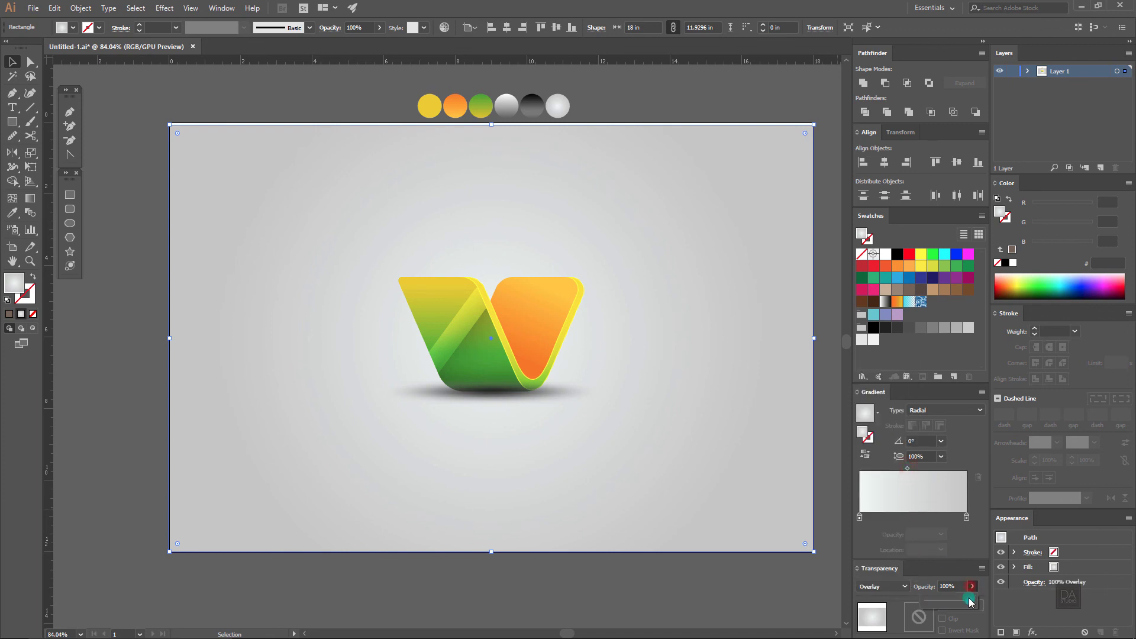
drag(947, 600, 945, 603)
click(818, 607)
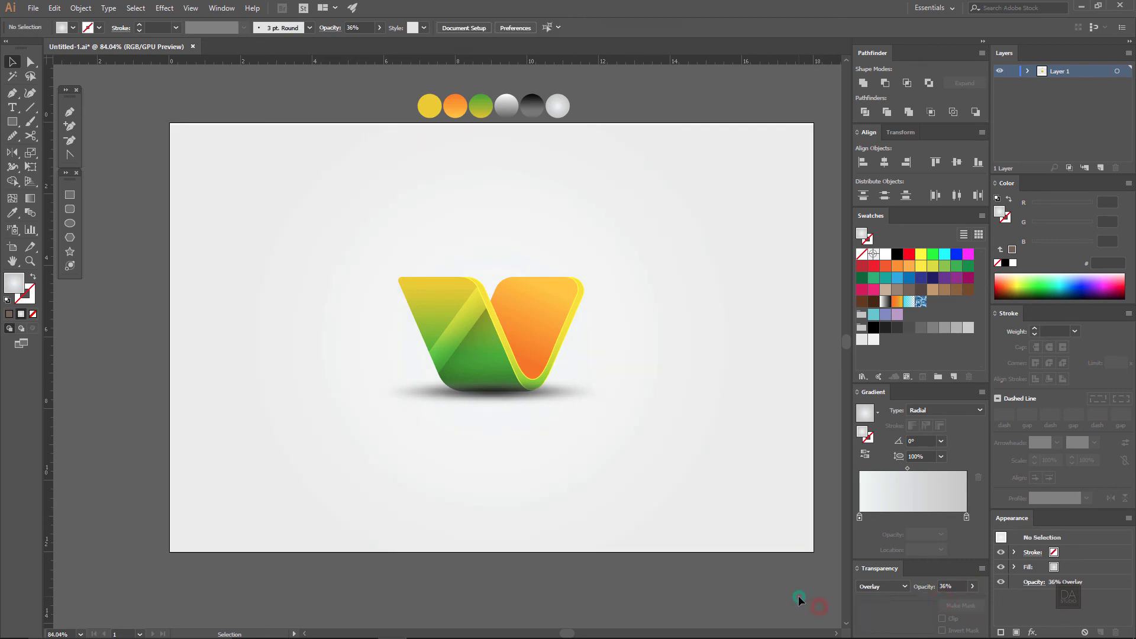